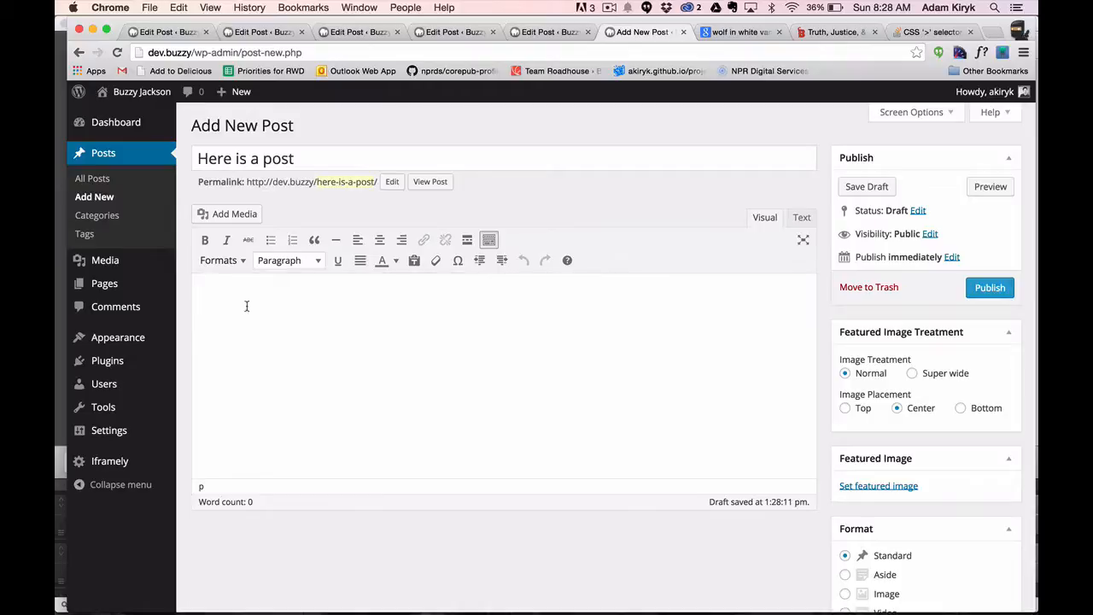
Write "Have some text first" and a second paragraph, "Then we'll put in images and other assets. We can style after writing.".
{"action": "type", "text": "Have some text"}
{"action": "type", "text": ". "}
{"action": "type", "text": " first"}
{"action": "type", "text": "Then we'll put in"}
{"action": "type", "text": " images and other"}
{"action": "type", "text": " assets. "}
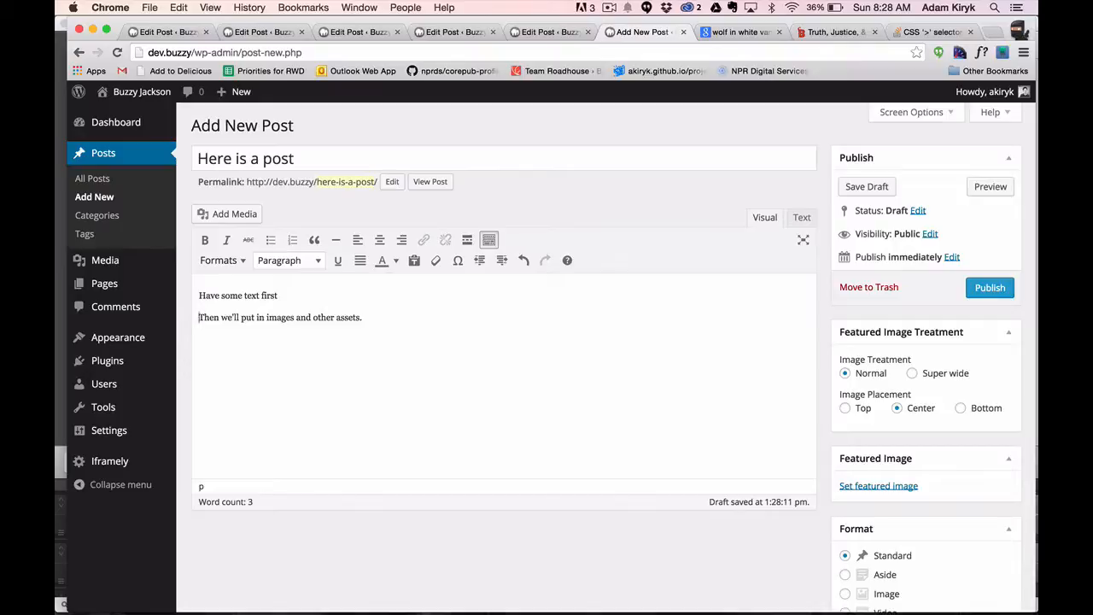
{"action": "type", "text": "We can style after writing."}
Copy the second paragraph's text and paste it repeatedly after itself until the paragraph holds five copies.
{"action": "key", "text": "super+shift+Left"}
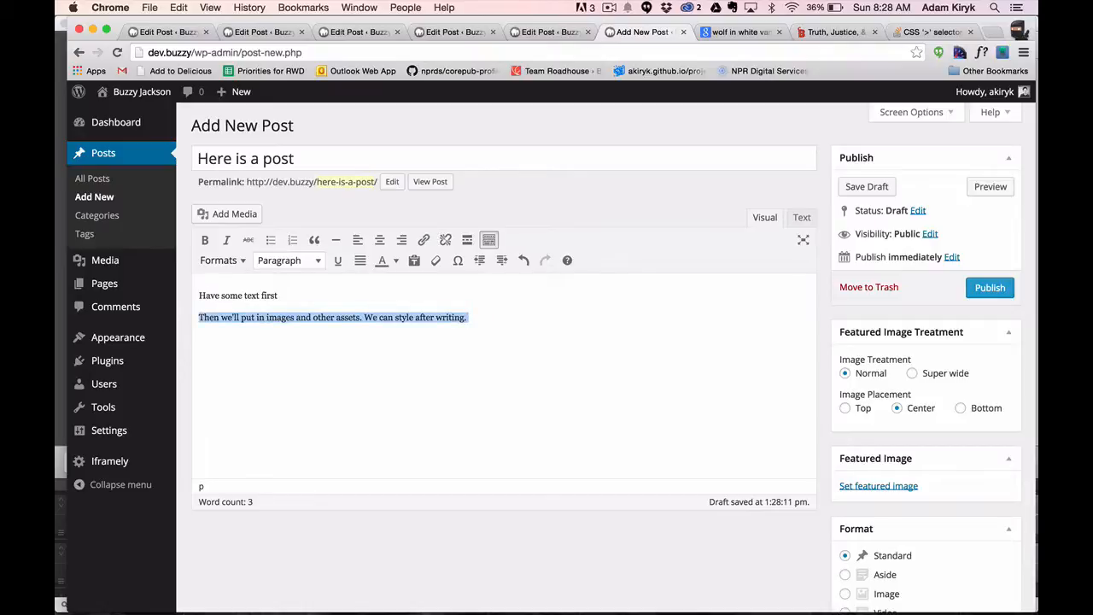
{"action": "key", "text": "super+c"}
{"action": "key", "text": "Right"}
{"action": "key", "text": "super+v"}
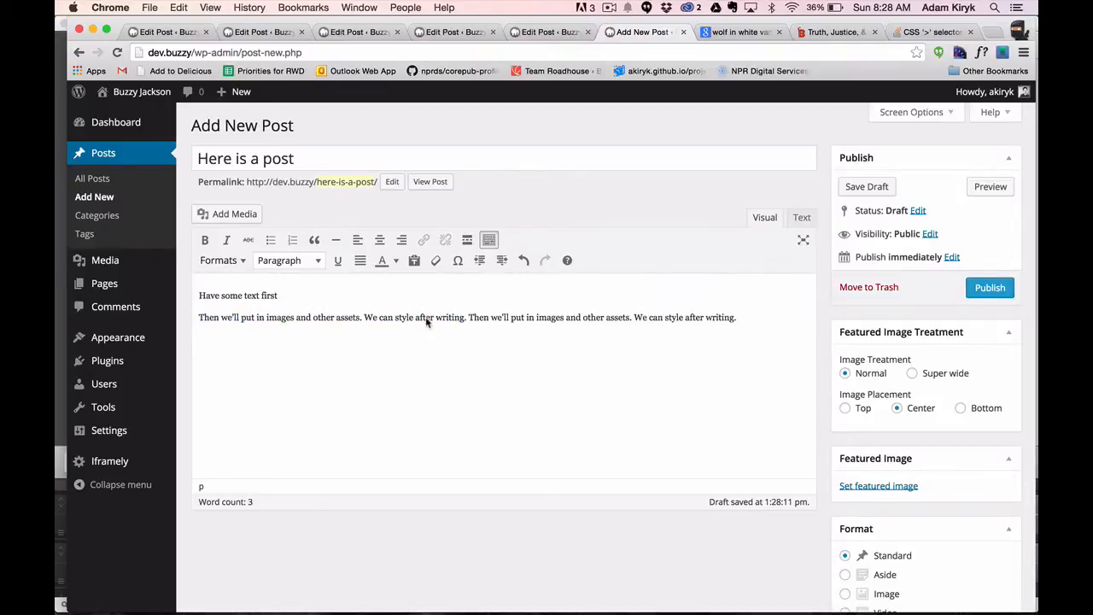
{"action": "key", "text": "super+v"}
{"action": "key", "text": "super+v"}
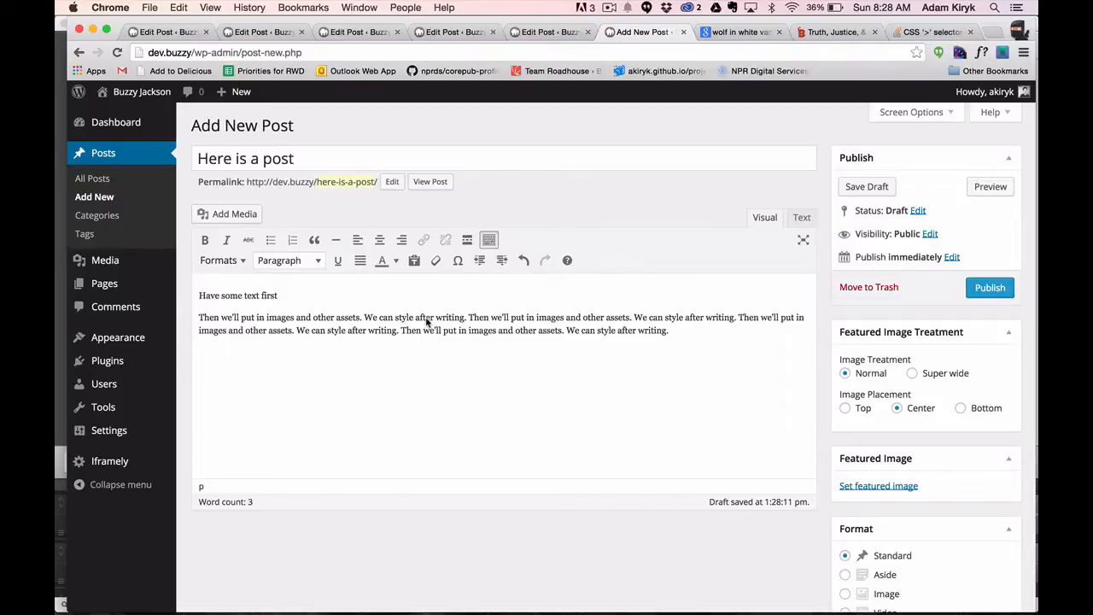
{"action": "key", "text": "super+v"}
Add three more paragraphs from the copied text, with two, four and three repetitions respectively.
{"action": "key", "text": "Return"}
{"action": "key", "text": "super+v"}
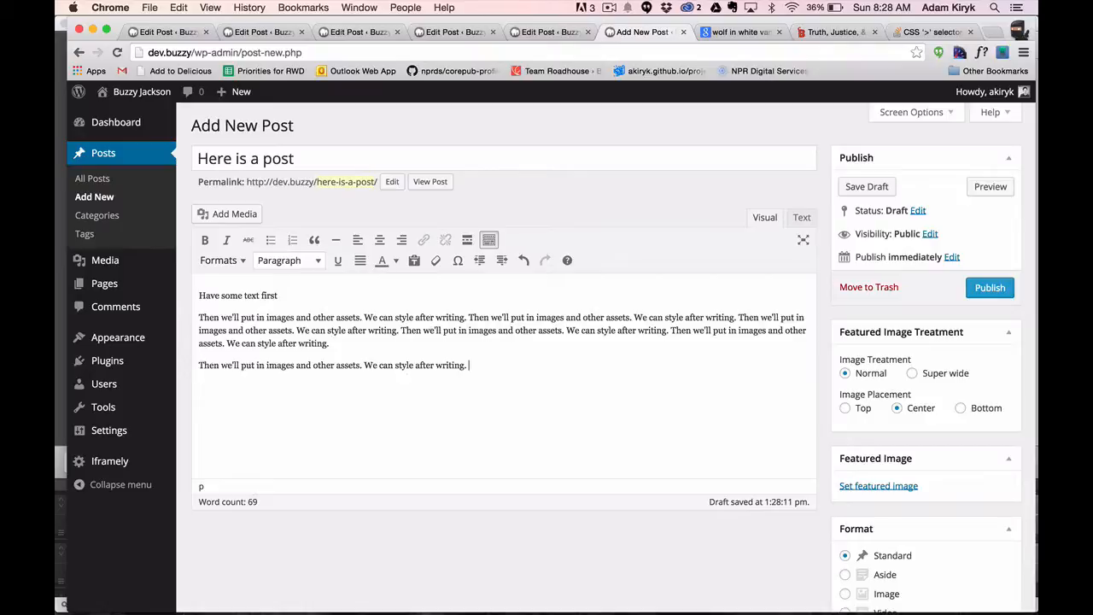
{"action": "key", "text": "super+v"}
{"action": "key", "text": "Return"}
{"action": "key", "text": "super+v"}
{"action": "key", "text": "super+v"}
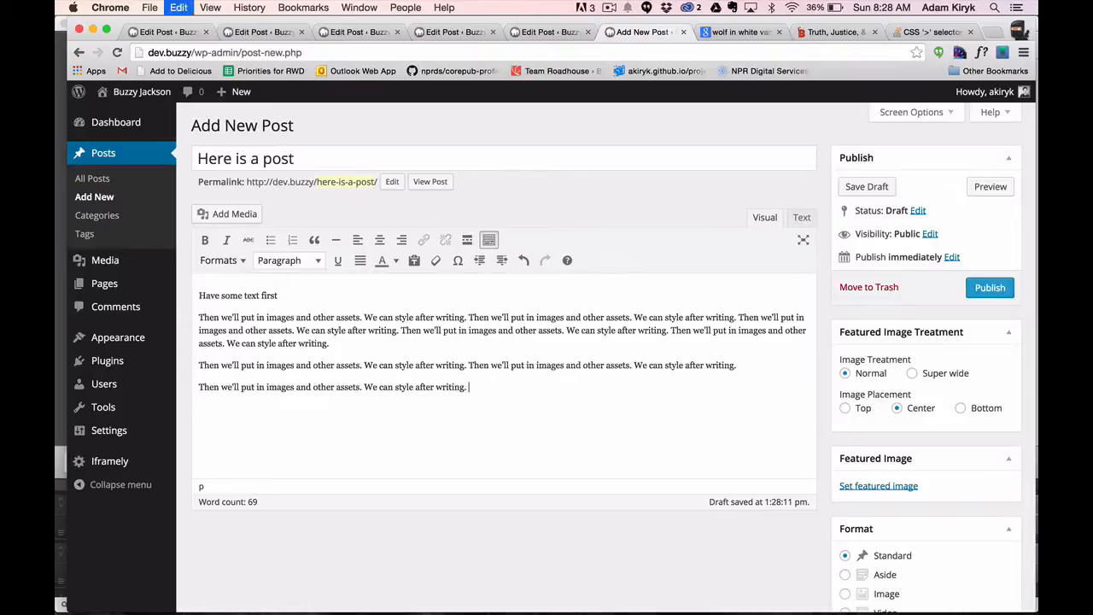
{"action": "key", "text": "super+v"}
{"action": "key", "text": "super+v"}
{"action": "key", "text": "Return"}
{"action": "key", "text": "super+v"}
{"action": "key", "text": "super+v"}
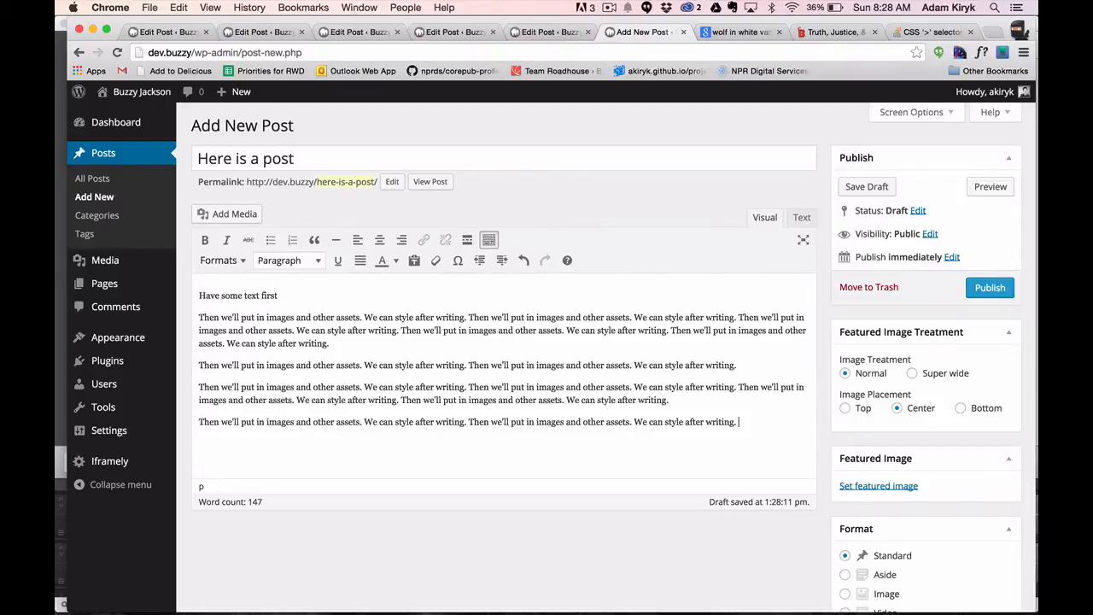
{"action": "key", "text": "super+v"}
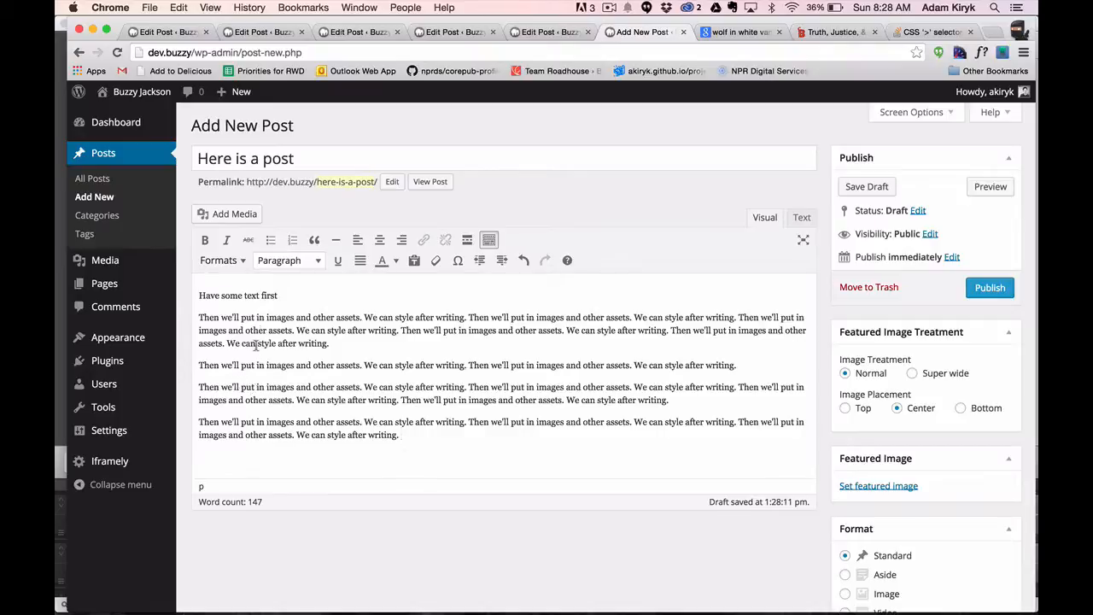
Format the opening line "Have some text first" as Heading 3.
{"action": "left_click_drag", "start_coordinate": [280, 296], "coordinate": [181, 293]}
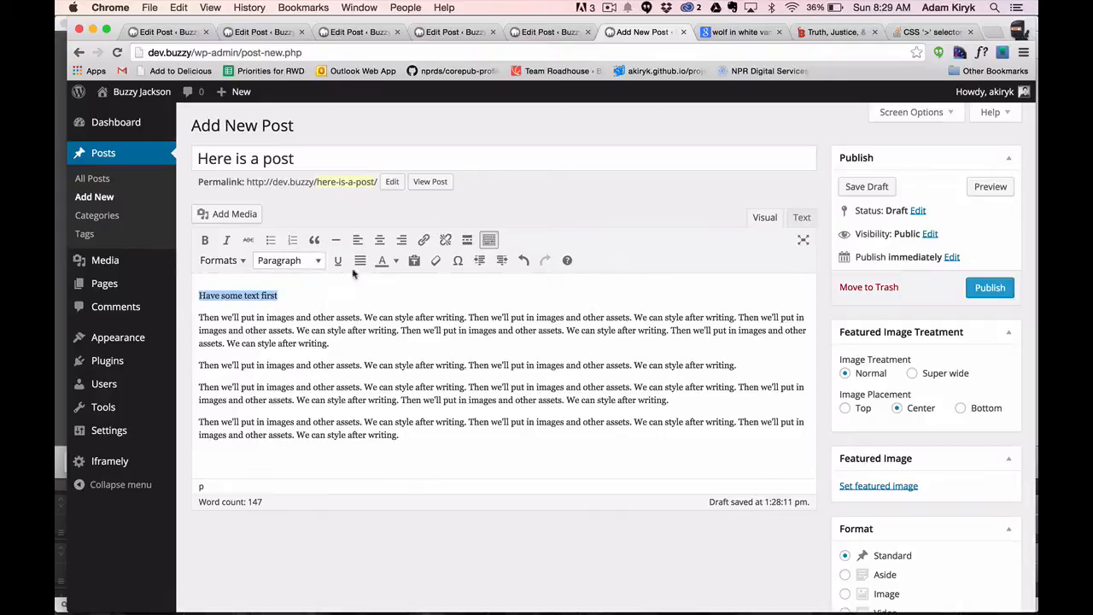
{"action": "left_click", "coordinate": [317, 262]}
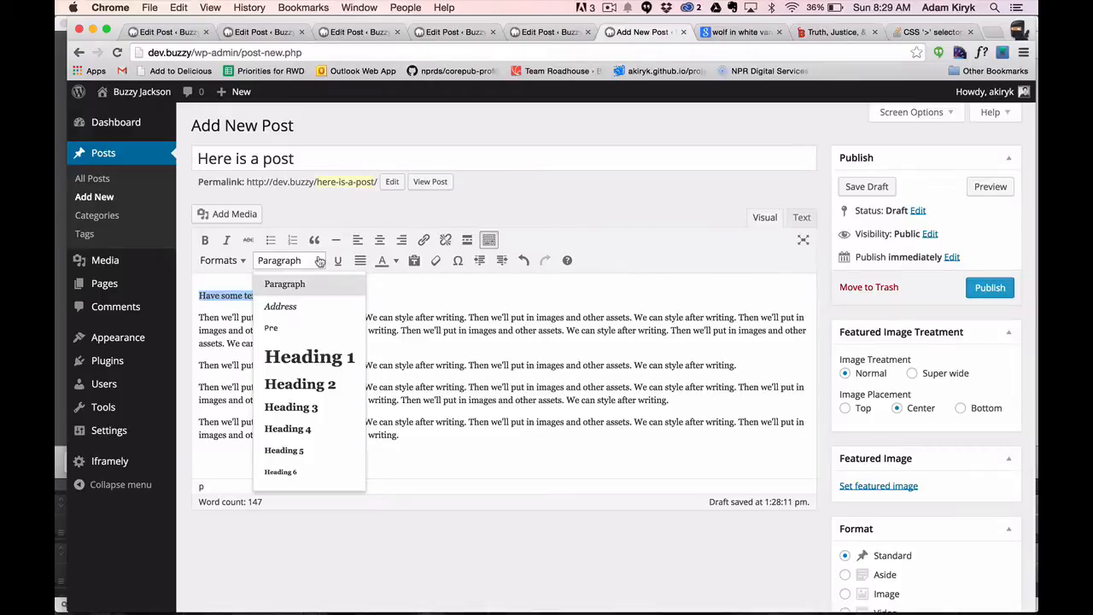
{"action": "left_click", "coordinate": [270, 407]}
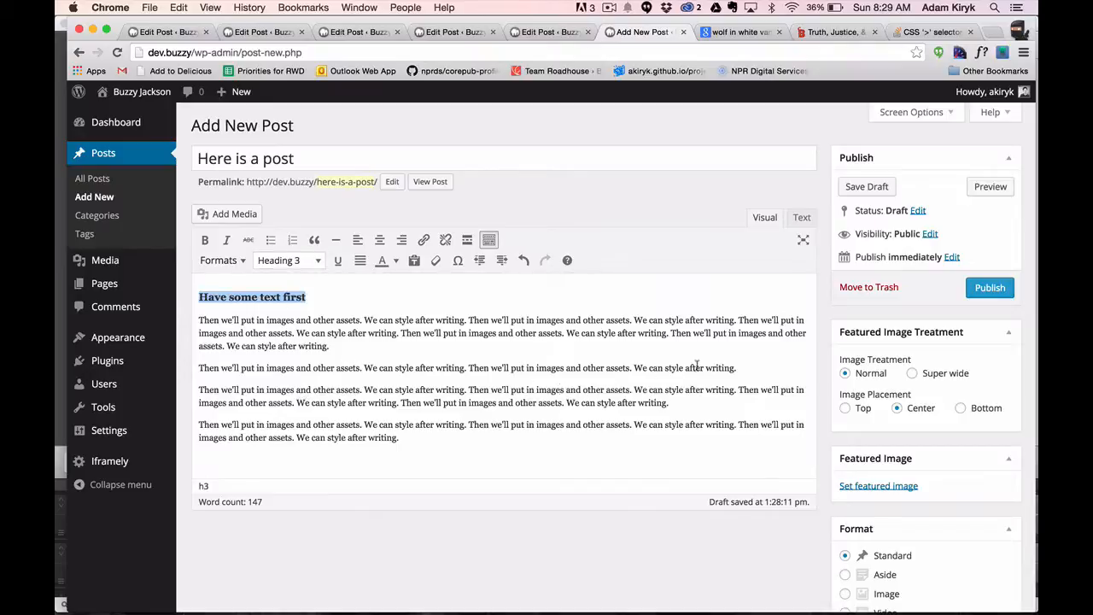
Insert a new line reading "Subheading" after the short two-repetition paragraph in the middle of the post.
{"action": "left_click", "coordinate": [749, 367]}
{"action": "key", "text": "Return"}
{"action": "type", "text": "SubheADING"}
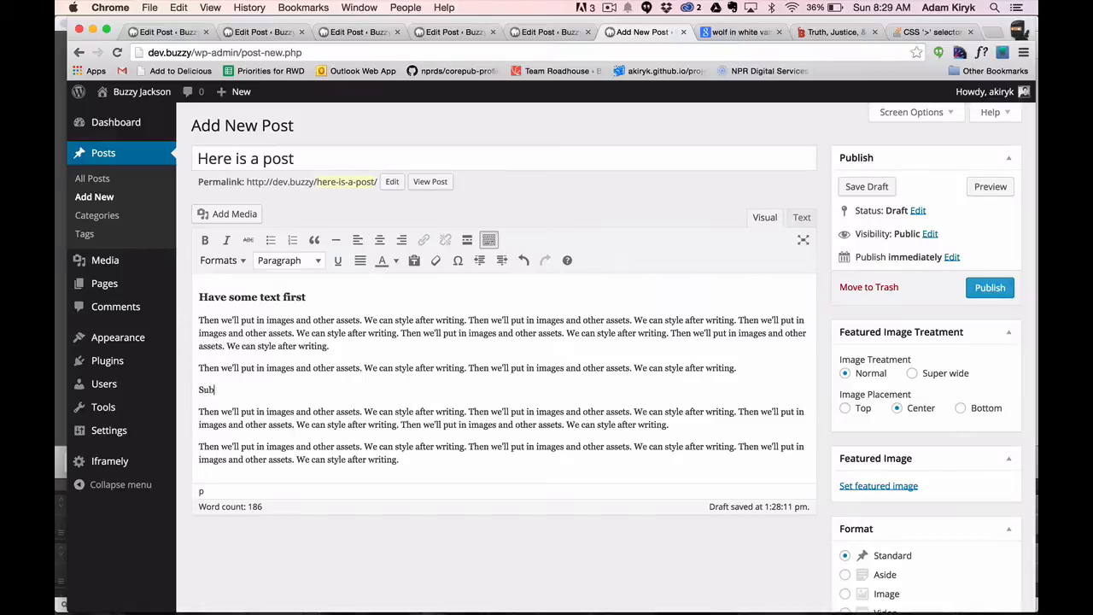
{"action": "key", "text": "BackSpace"}
{"action": "key", "text": "BackSpace"}
{"action": "key", "text": "BackSpace"}
{"action": "key", "text": "BackSpace"}
{"action": "key", "text": "BackSpace"}
{"action": "type", "text": "ading"}
Format the "Subheading" line as Heading 3.
{"action": "key", "text": "shift+super+Left"}
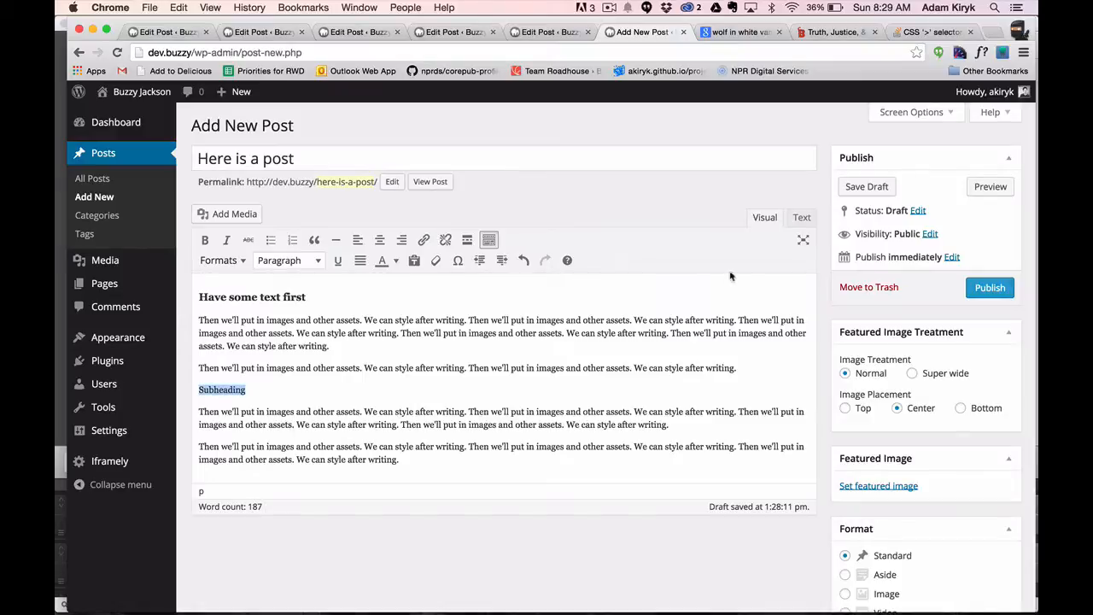
{"action": "left_click", "coordinate": [309, 260]}
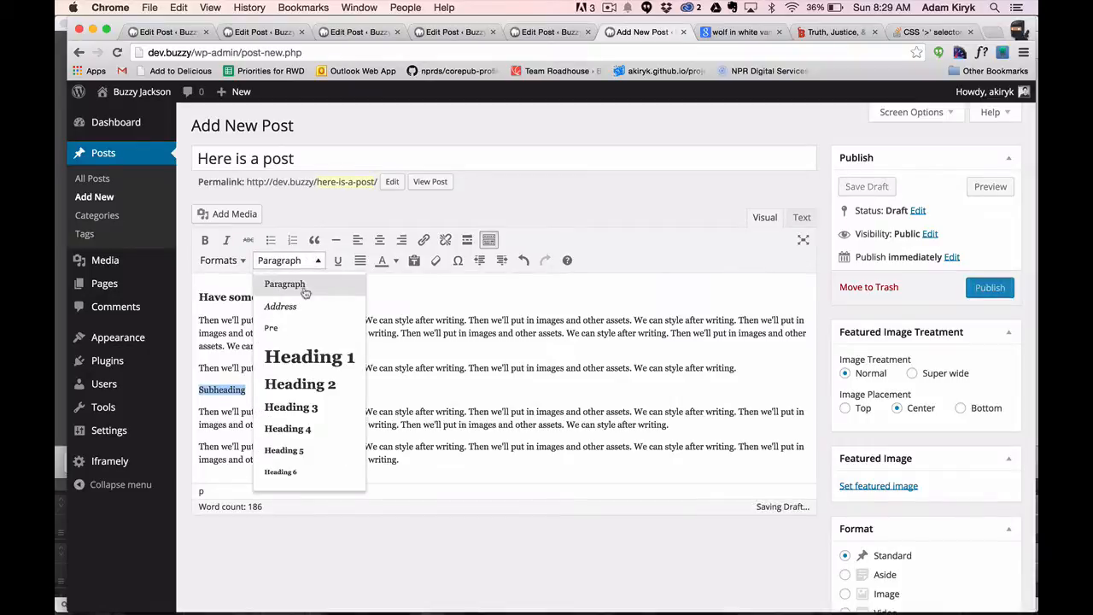
{"action": "left_click", "coordinate": [289, 408]}
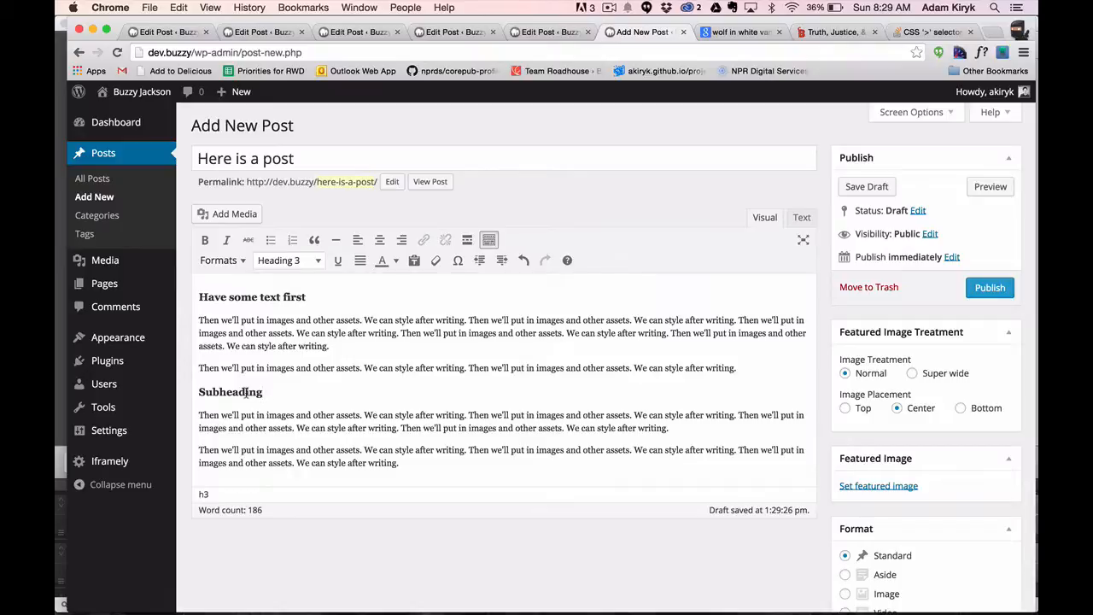
Look over the preset text colours available for body words such as "assets", including Burnt Red.
{"action": "double_click", "coordinate": [403, 367]}
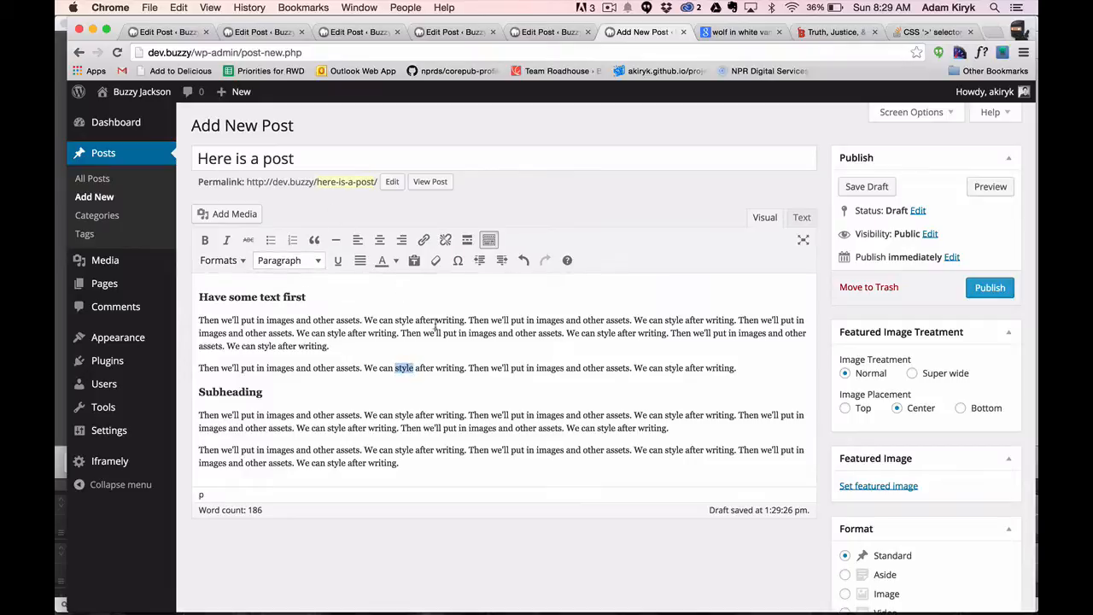
{"action": "left_click", "coordinate": [427, 379]}
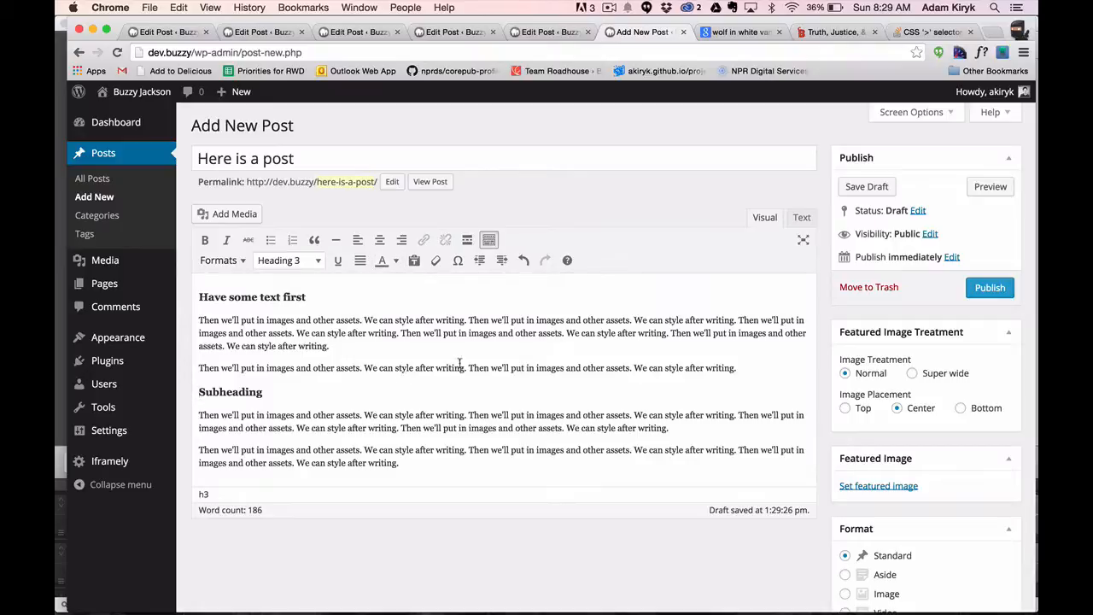
{"action": "double_click", "coordinate": [346, 320]}
{"action": "left_click", "coordinate": [395, 261]}
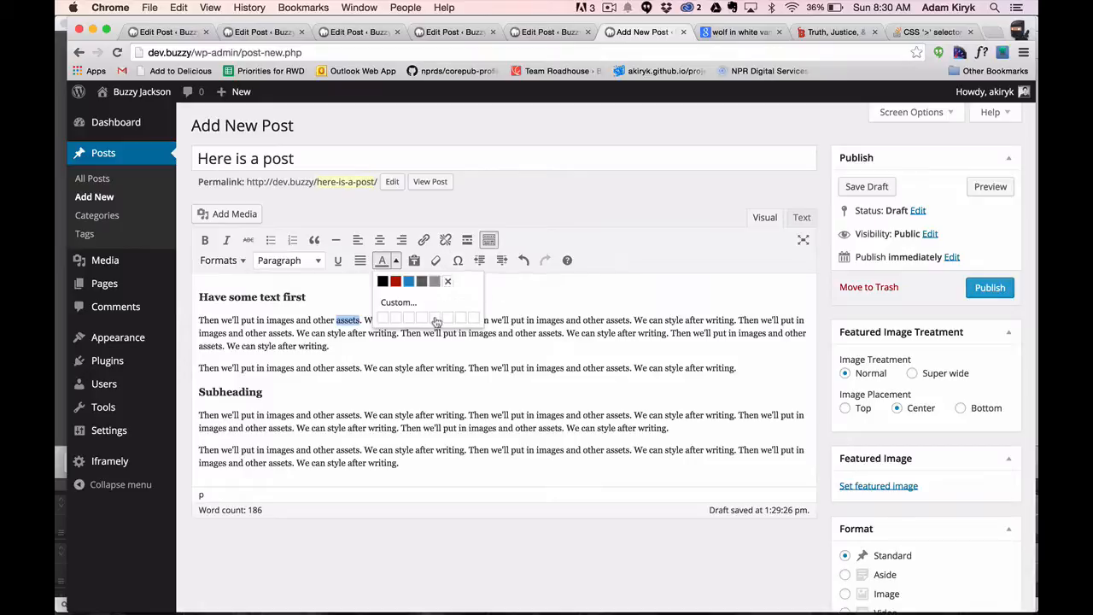
{"action": "left_click", "coordinate": [440, 369]}
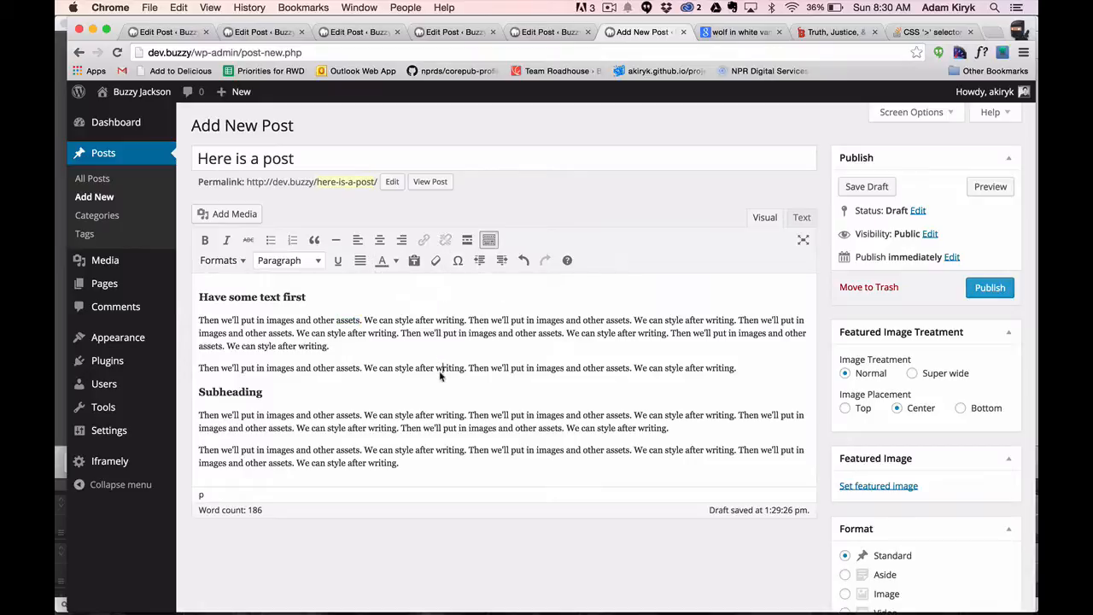
{"action": "left_click", "coordinate": [396, 260]}
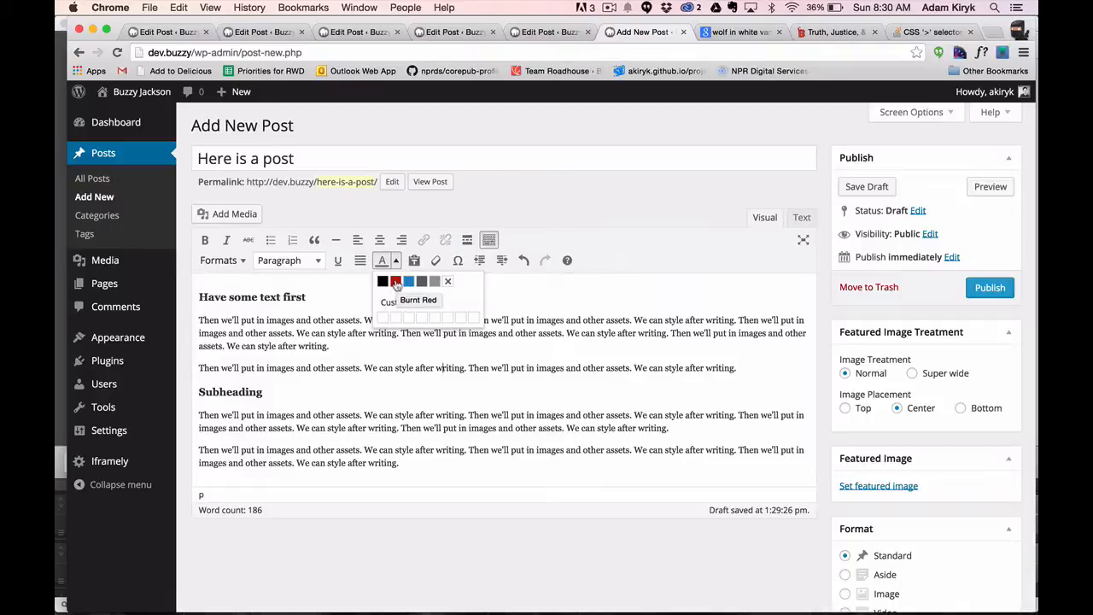
{"action": "left_click", "coordinate": [396, 282]}
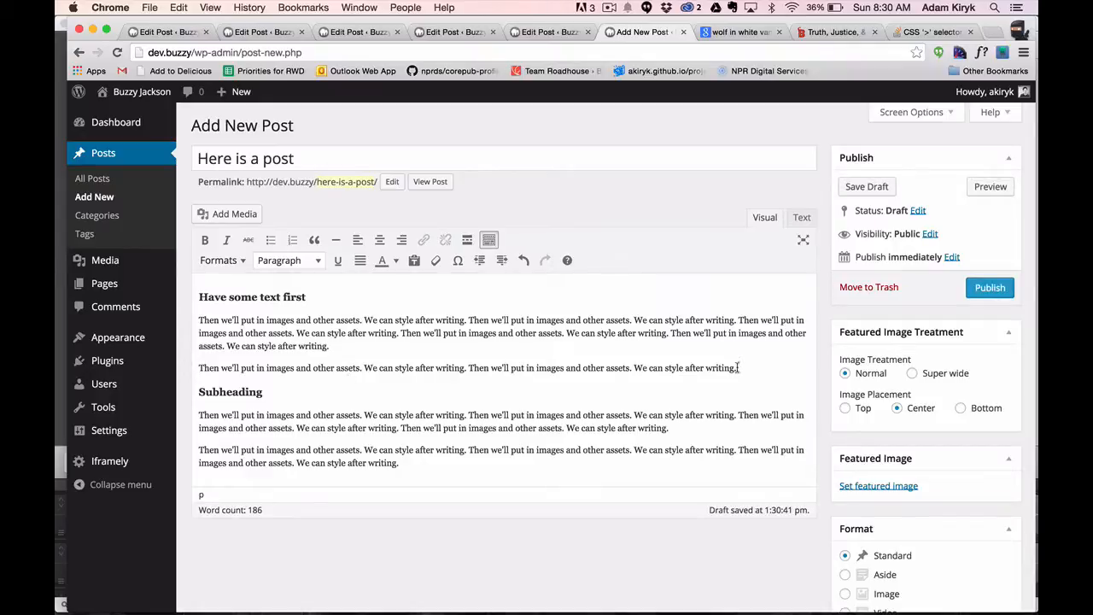
Format the paragraph directly above "Subheading" as a block quote.
{"action": "left_click_drag", "start_coordinate": [738, 367], "coordinate": [198, 369]}
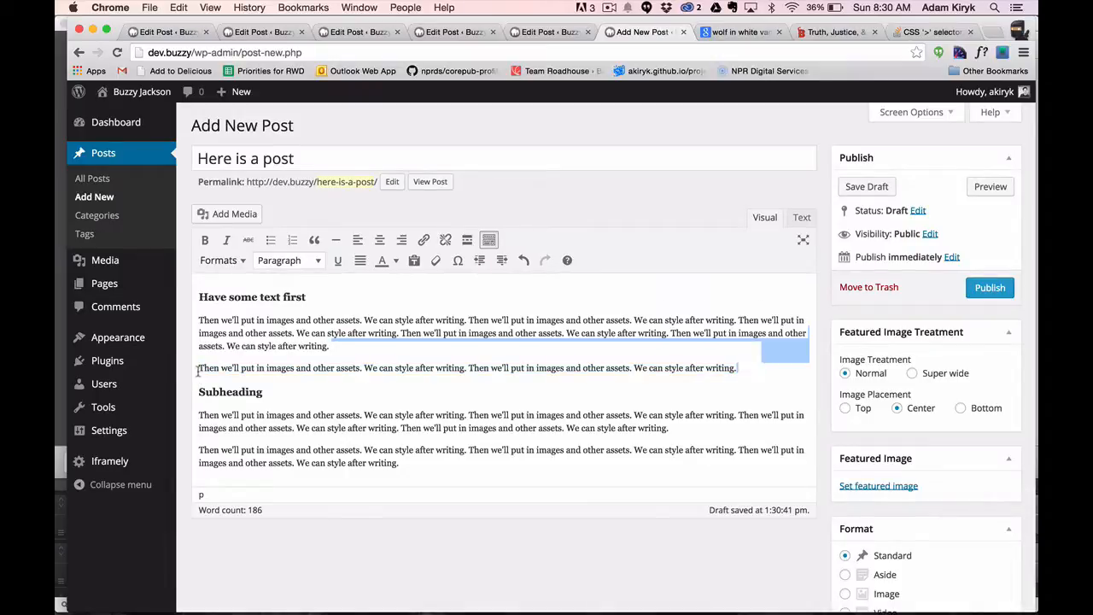
{"action": "left_click", "coordinate": [215, 367]}
{"action": "left_click", "coordinate": [590, 377]}
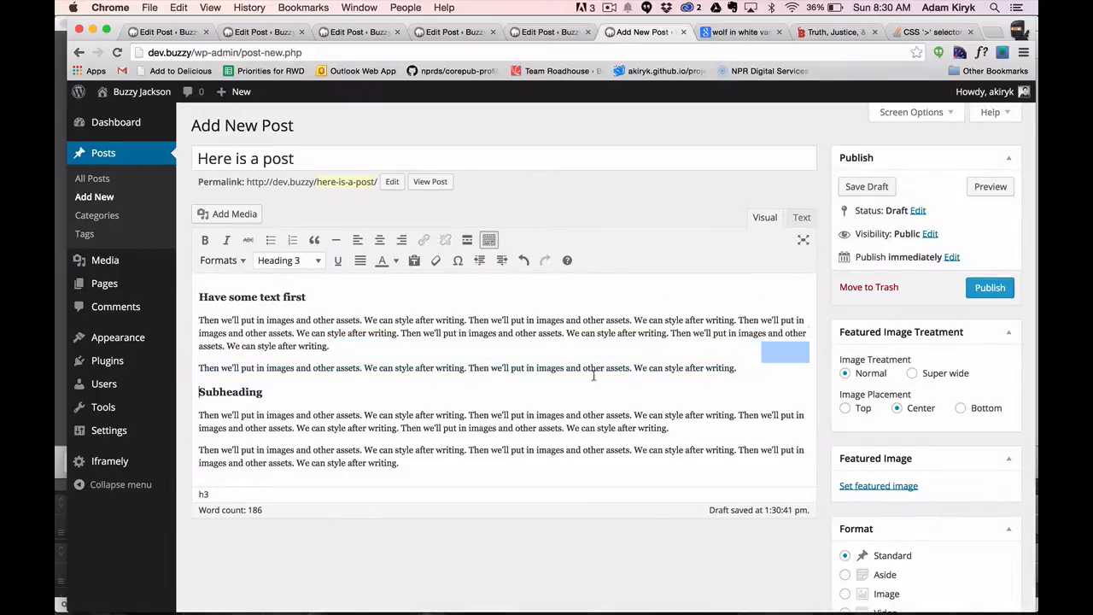
{"action": "left_click_drag", "start_coordinate": [737, 368], "coordinate": [335, 366]}
{"action": "left_click", "coordinate": [335, 367]}
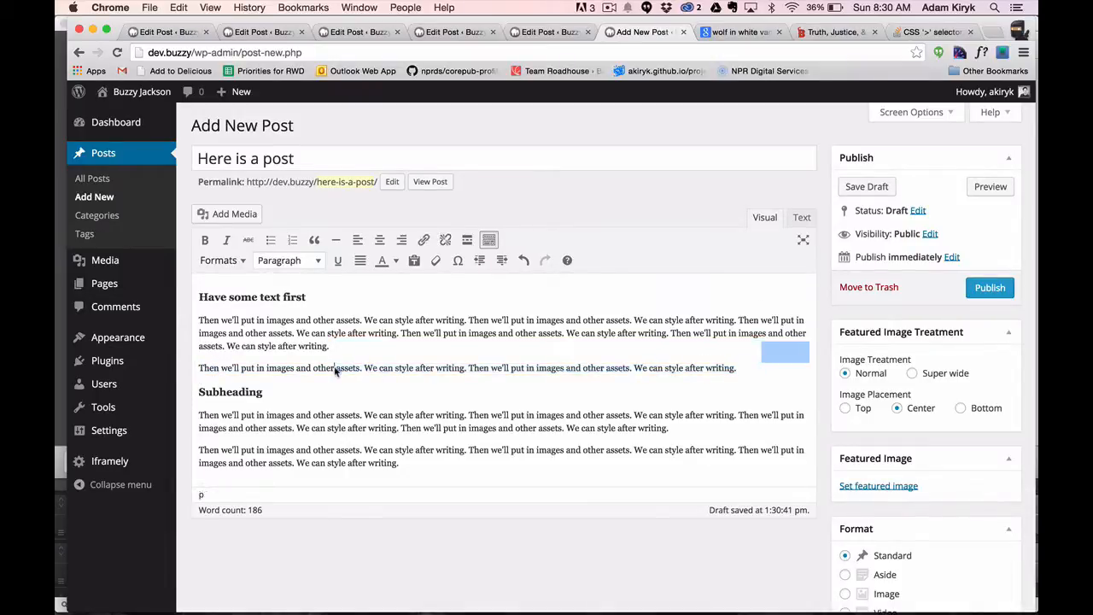
{"action": "left_click", "coordinate": [313, 240]}
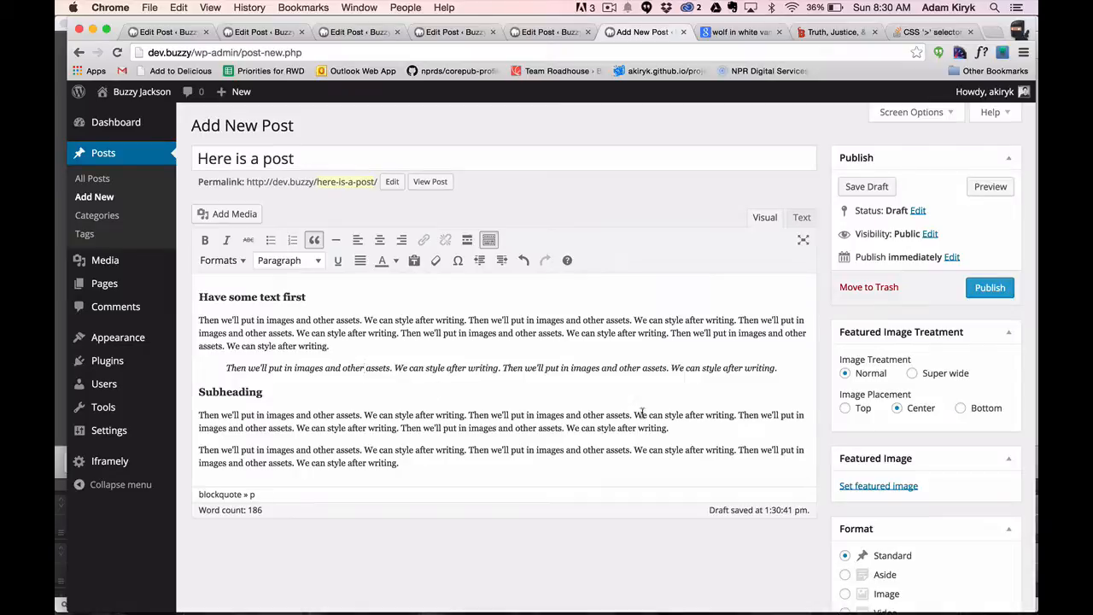
Add a paragraph reading "Pull right or left quote text can go here." after the first paragraph under "Subheading".
{"action": "left_click", "coordinate": [673, 428]}
{"action": "key", "text": "Return"}
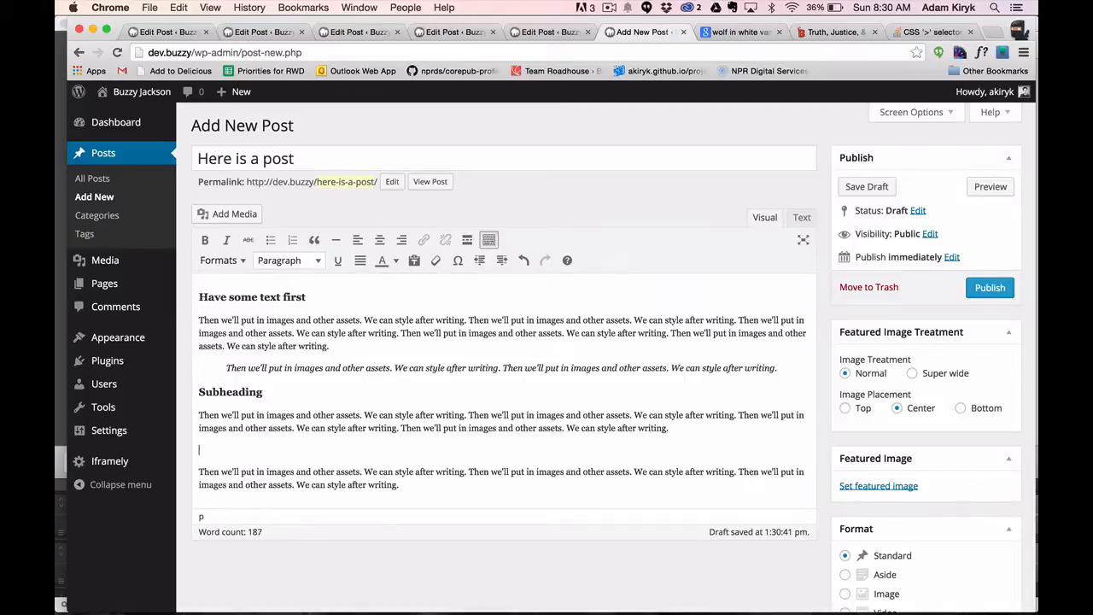
{"action": "type", "text": "Pull right or left quote te"}
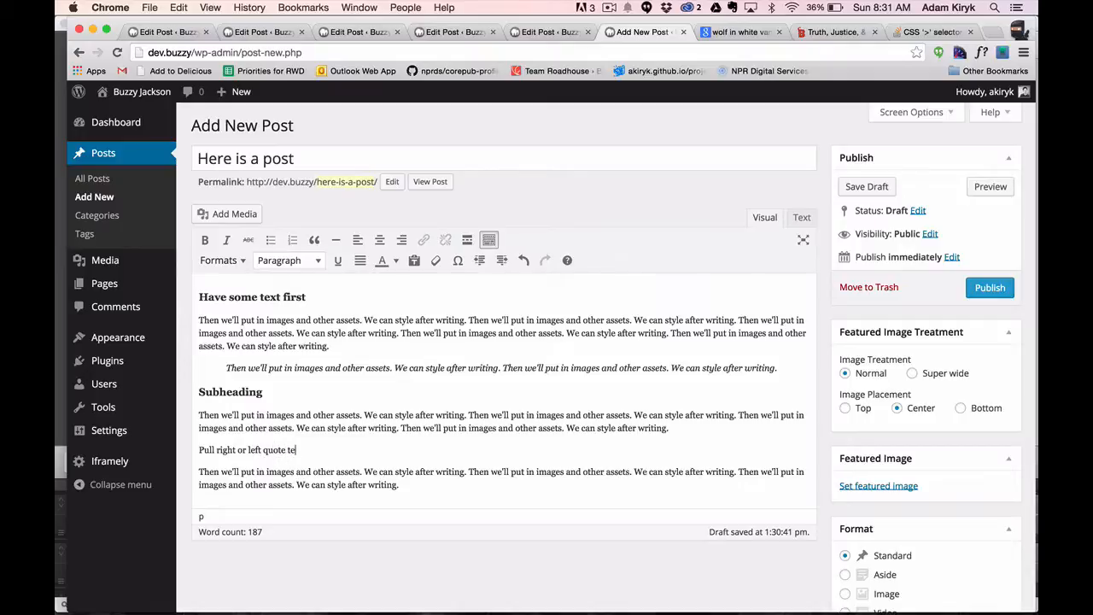
{"action": "type", "text": "xt can go here."}
Apply the Pull Quote Left format to the "Pull right or left quote text can go here." line.
{"action": "key", "text": "shift+super+Left"}
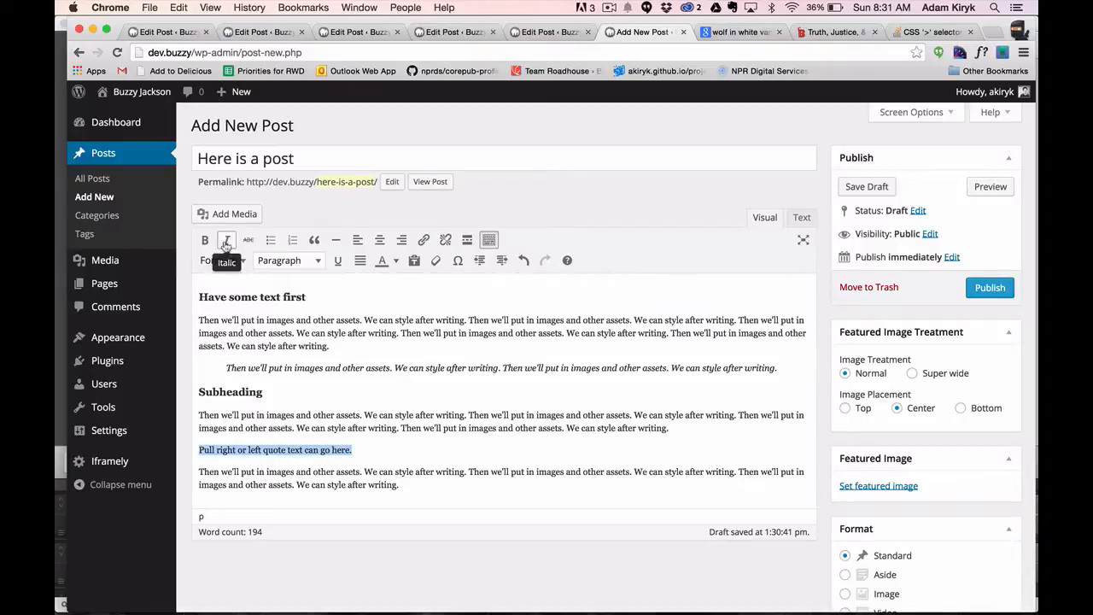
{"action": "left_click", "coordinate": [489, 241]}
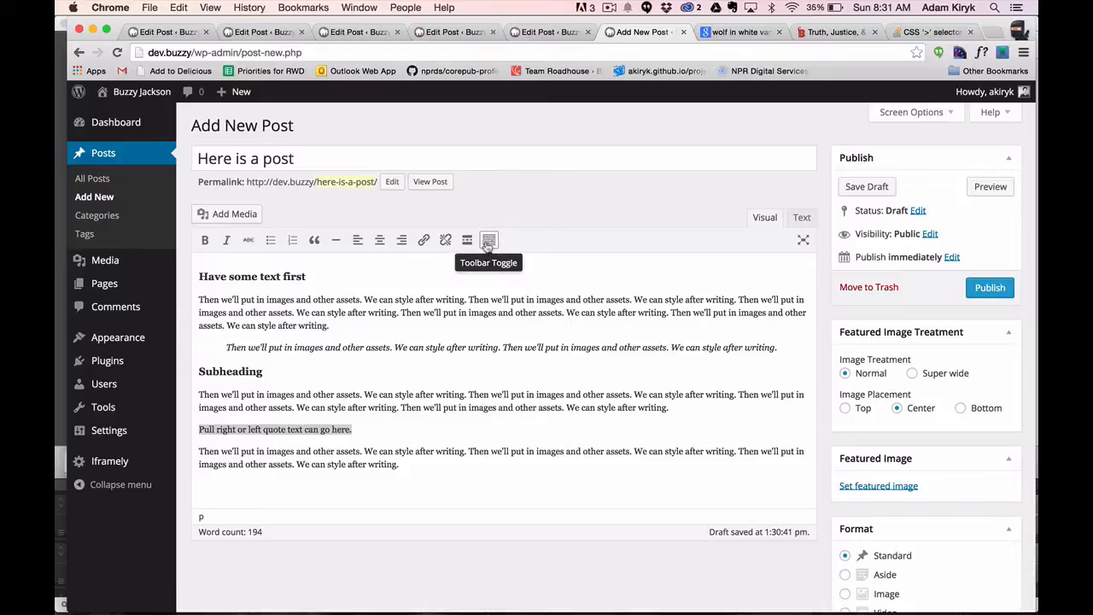
{"action": "left_click", "coordinate": [489, 240]}
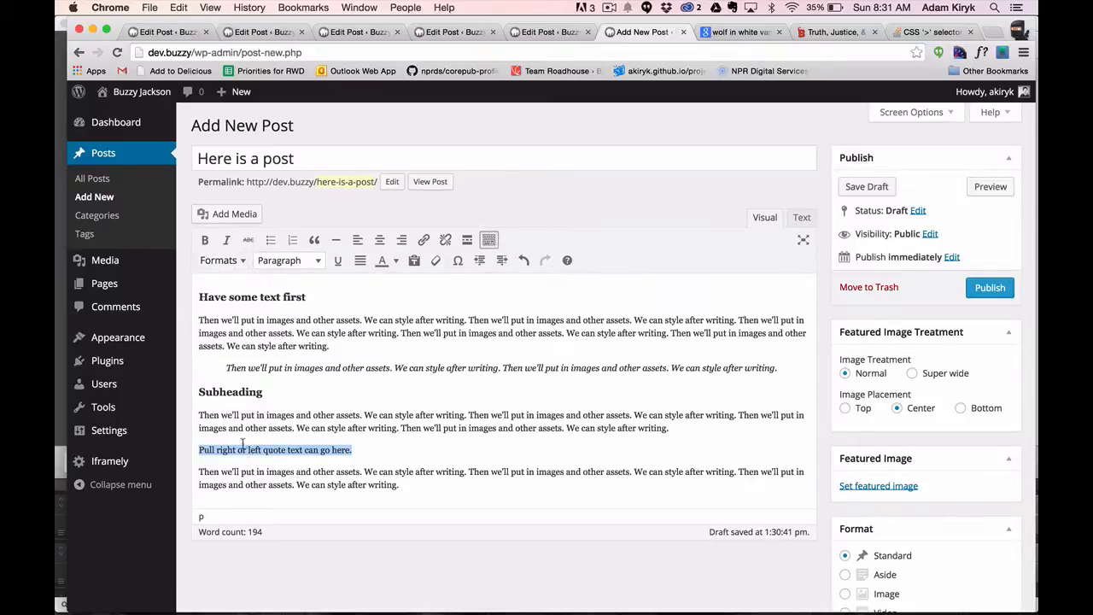
{"action": "left_click", "coordinate": [231, 267]}
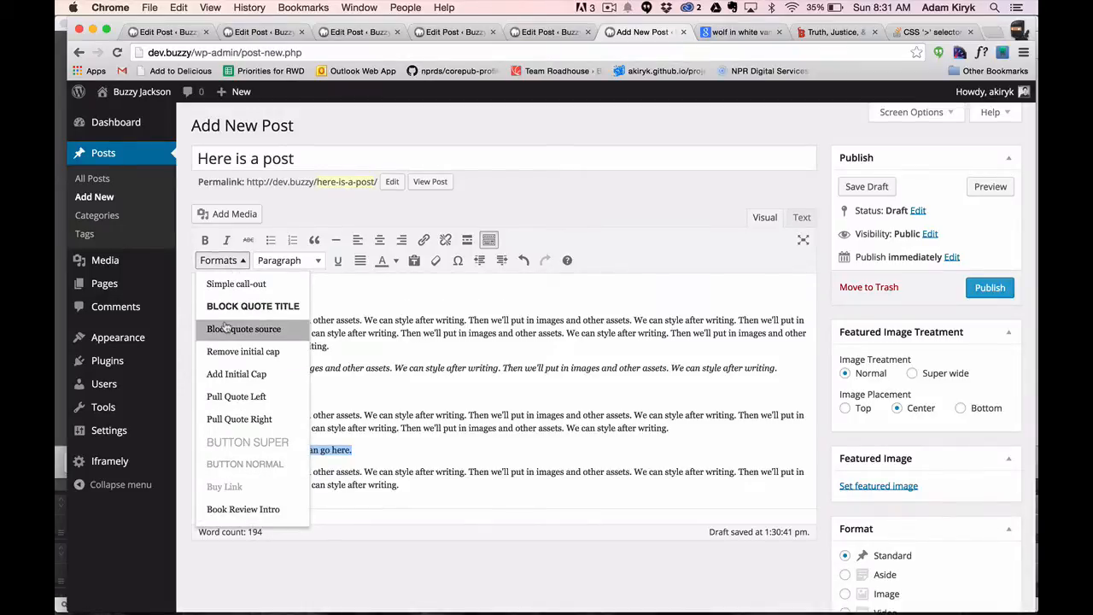
{"action": "left_click", "coordinate": [230, 398]}
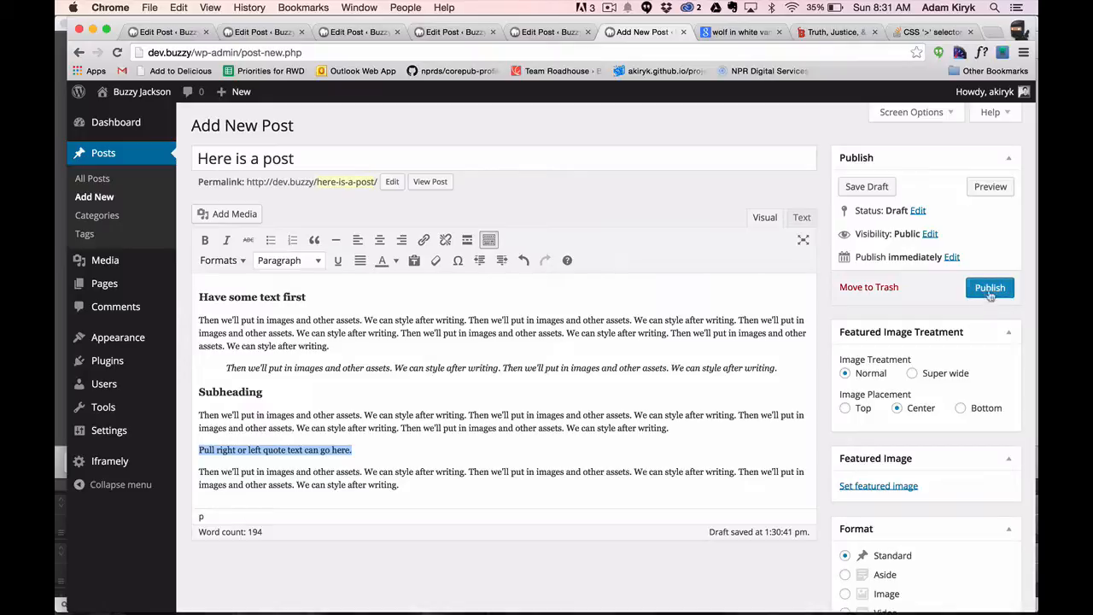
Preview the post and check how the headings, block quote and pull quote are styled on the page.
{"action": "left_click", "coordinate": [979, 186]}
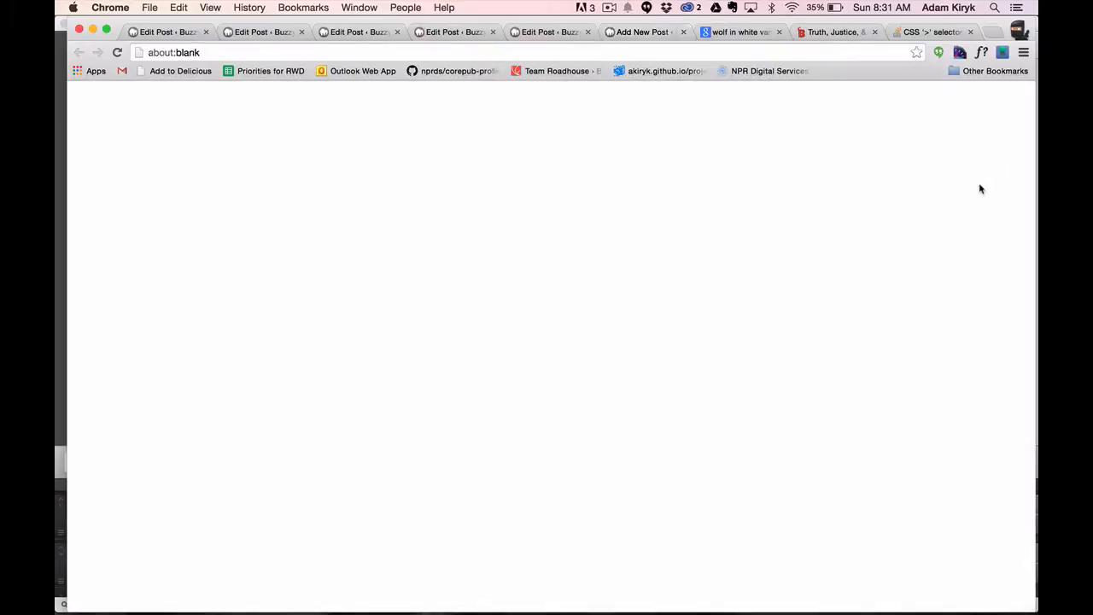
{"action": "scroll", "coordinate": [390, 326], "scroll_direction": "down", "scroll_amount": 3}
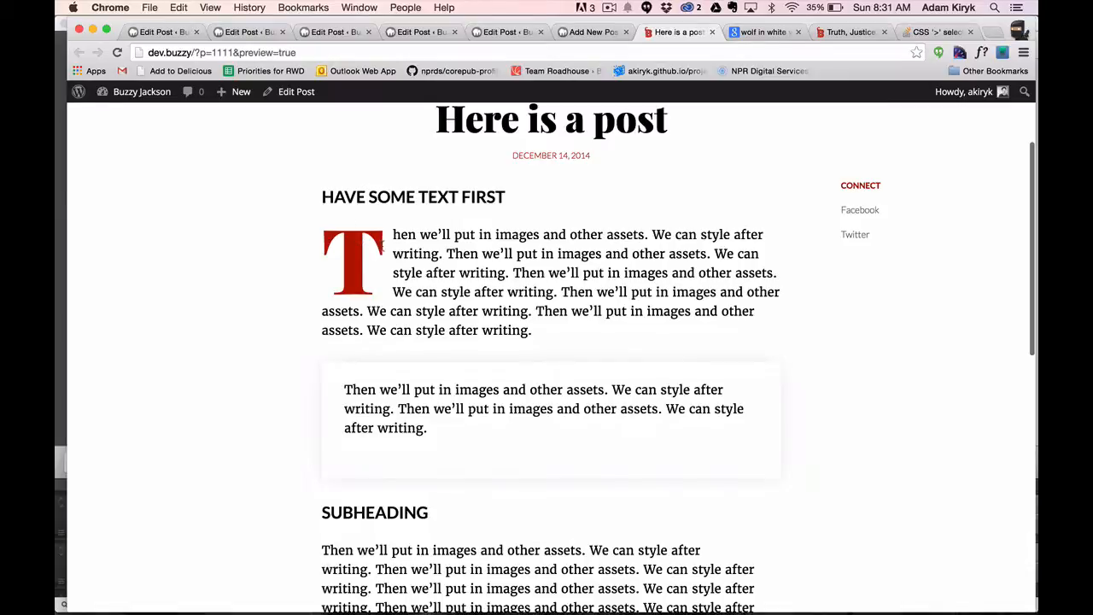
{"action": "scroll", "coordinate": [381, 246], "scroll_direction": "down", "scroll_amount": 1}
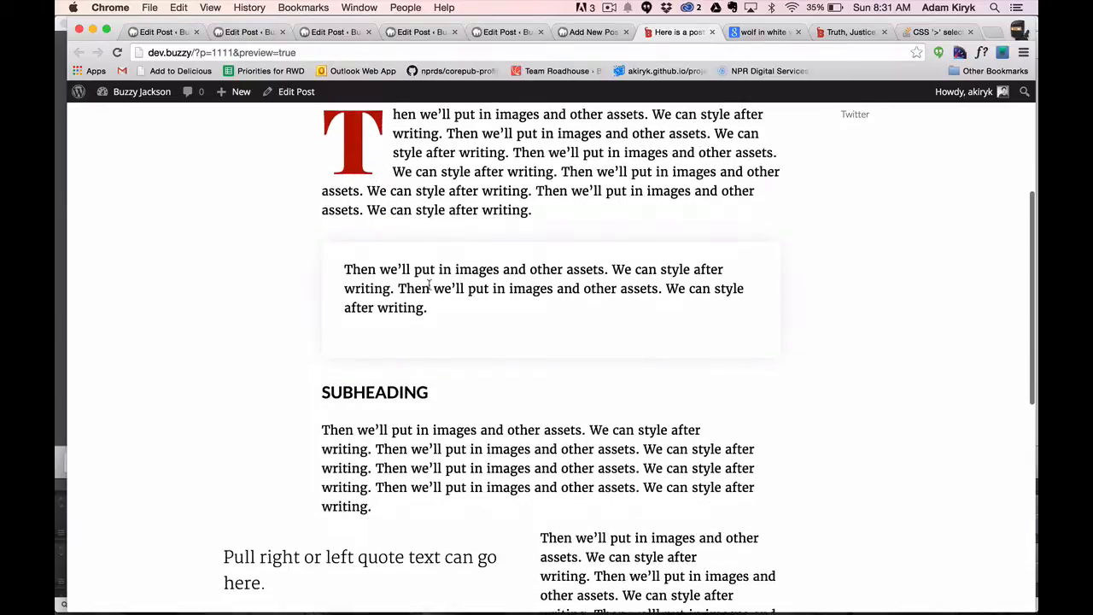
Examine the initial cap, block quote box, subheading and left pull quote throughout the previewed page, and return to the post editor.
{"action": "scroll", "coordinate": [428, 288], "scroll_direction": "down", "scroll_amount": 5}
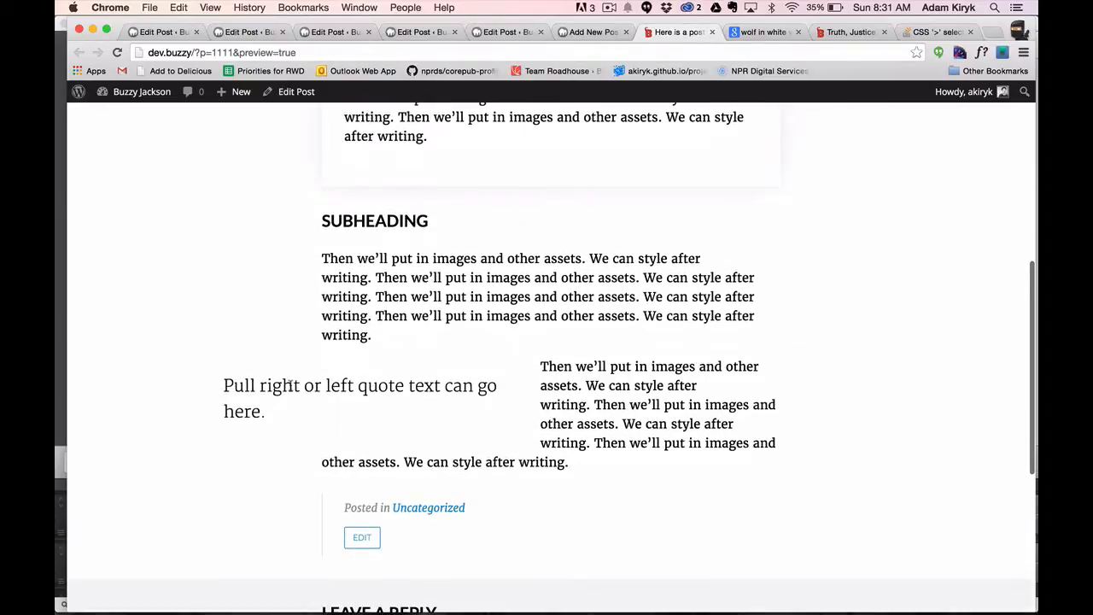
{"action": "scroll", "coordinate": [289, 385], "scroll_direction": "down", "scroll_amount": 2}
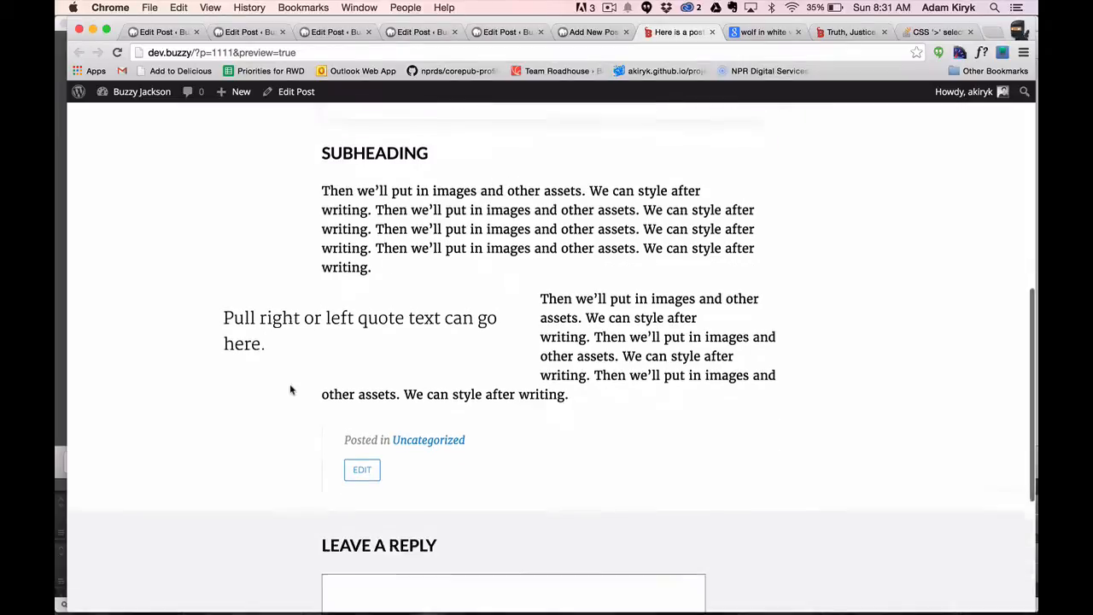
{"action": "scroll", "coordinate": [290, 385], "scroll_direction": "up", "scroll_amount": 10}
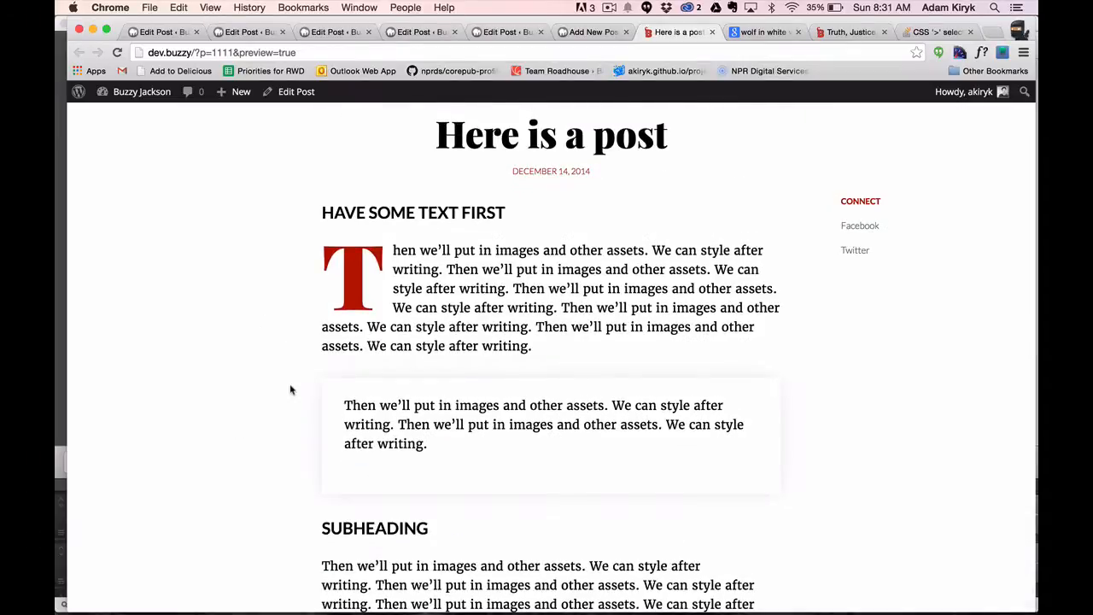
{"action": "scroll", "coordinate": [290, 390], "scroll_direction": "down", "scroll_amount": 5}
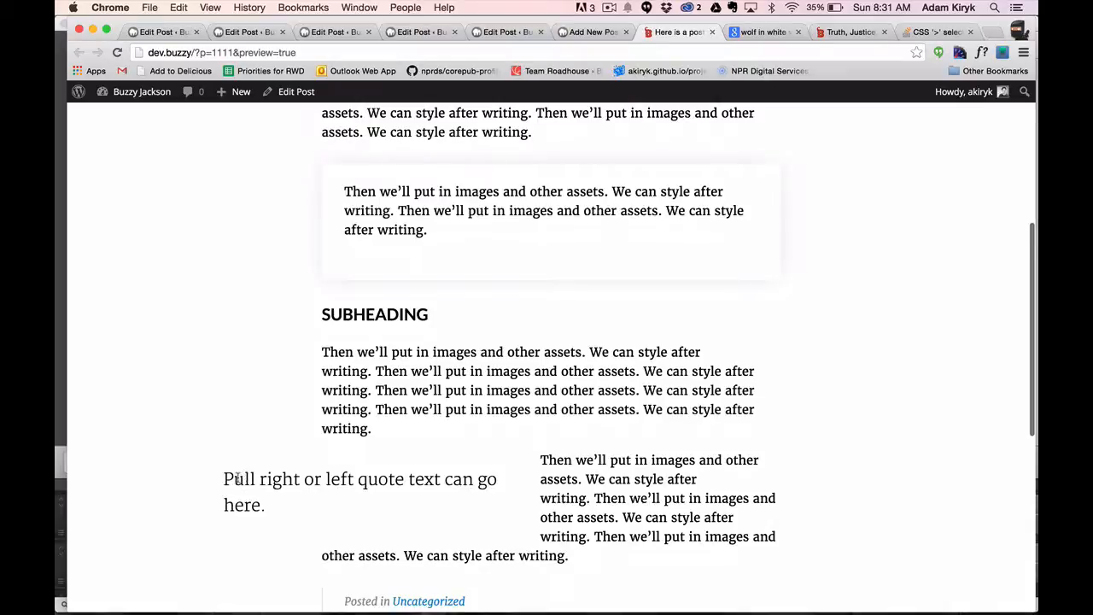
{"action": "mouse_move", "coordinate": [236, 479]}
{"action": "left_mouse_down"}
{"action": "mouse_move", "coordinate": [213, 478]}
{"action": "mouse_move", "coordinate": [228, 475]}
{"action": "left_mouse_up"}
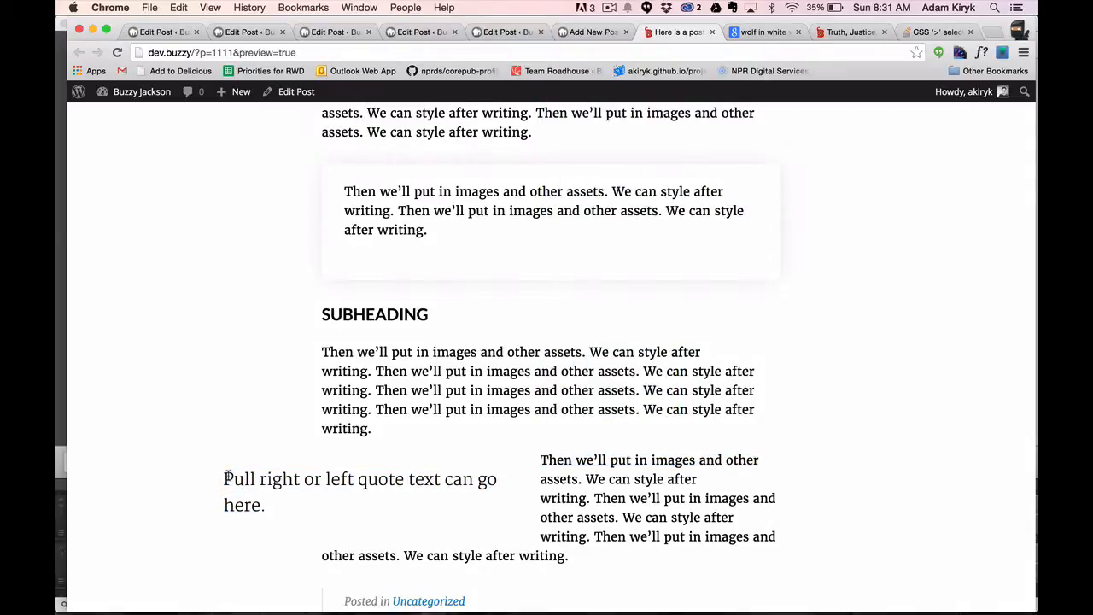
{"action": "scroll", "coordinate": [228, 478], "scroll_direction": "up", "scroll_amount": 4}
{"action": "scroll", "coordinate": [339, 384], "scroll_direction": "down", "scroll_amount": 5}
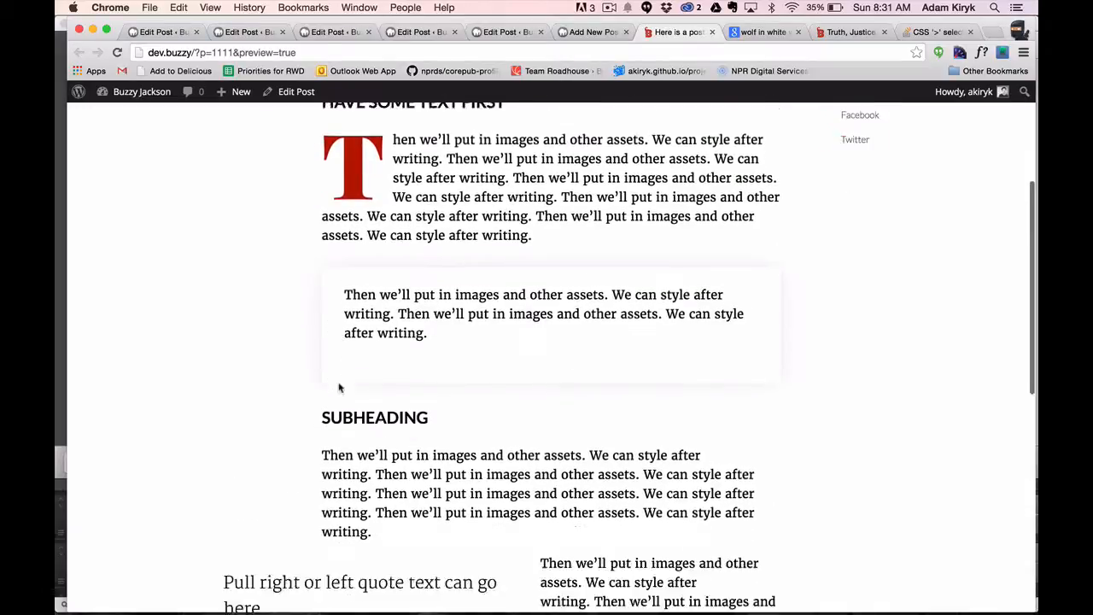
{"action": "scroll", "coordinate": [255, 457], "scroll_direction": "up", "scroll_amount": 2}
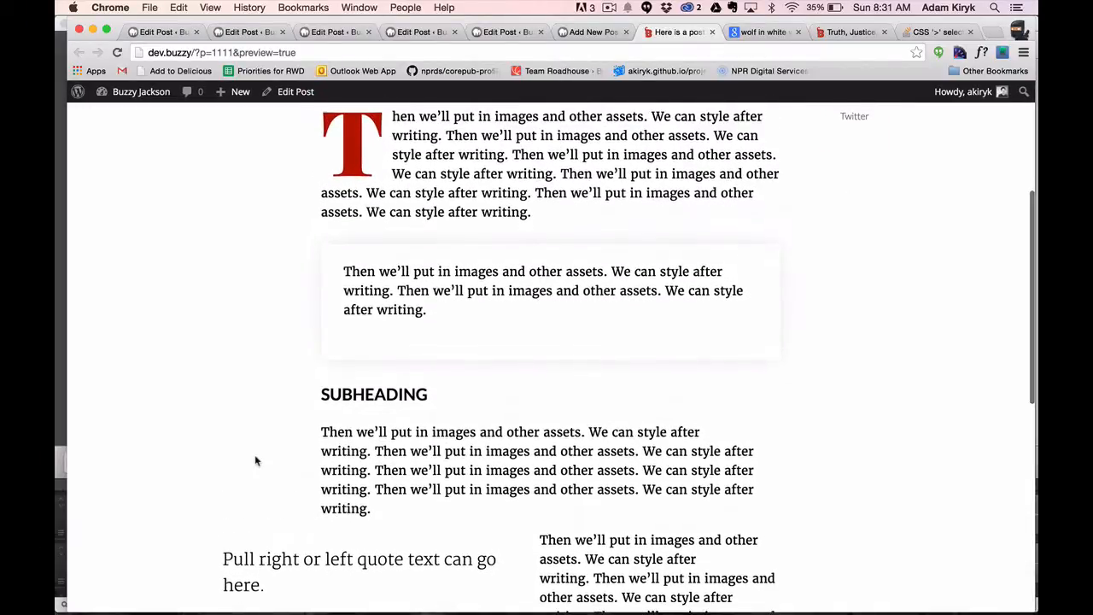
{"action": "scroll", "coordinate": [255, 461], "scroll_direction": "up", "scroll_amount": 1}
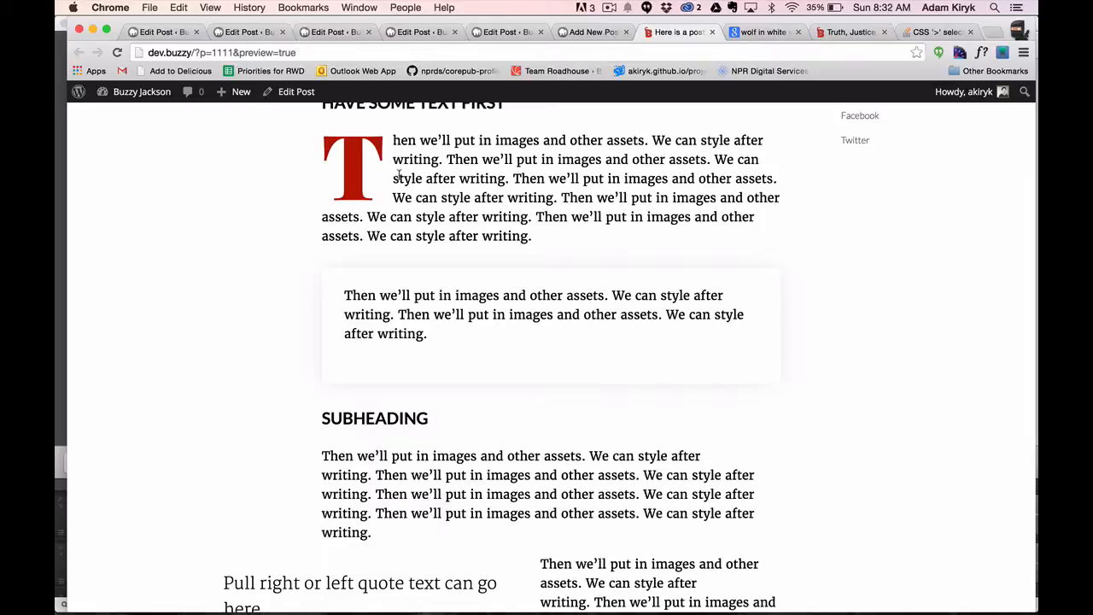
{"action": "scroll", "coordinate": [257, 370], "scroll_direction": "down", "scroll_amount": 3}
{"action": "scroll", "coordinate": [259, 374], "scroll_direction": "up", "scroll_amount": 3}
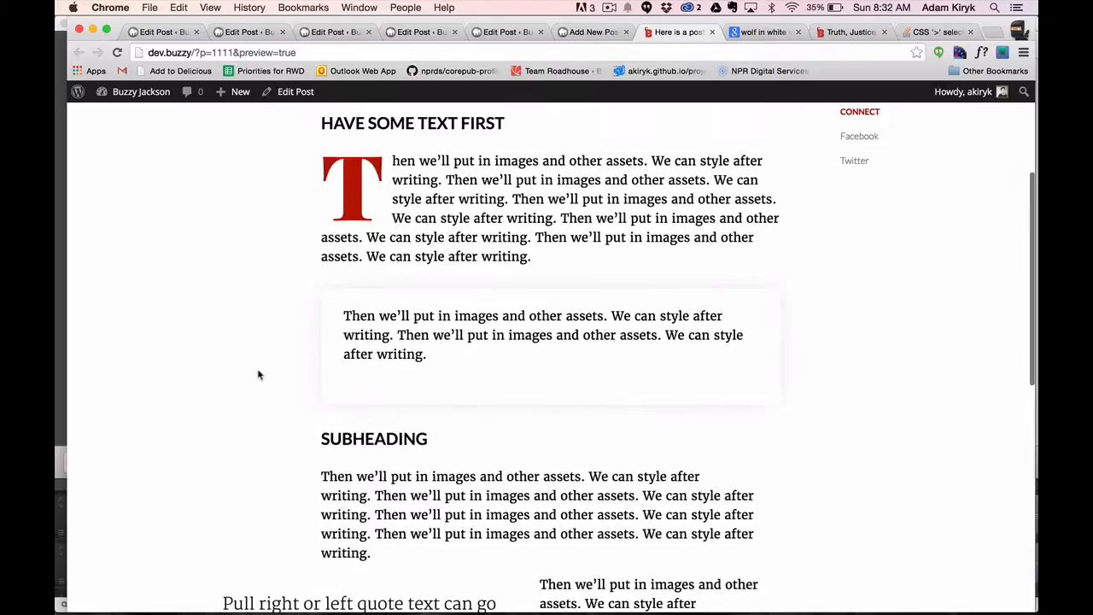
{"action": "scroll", "coordinate": [259, 374], "scroll_direction": "up", "scroll_amount": 5}
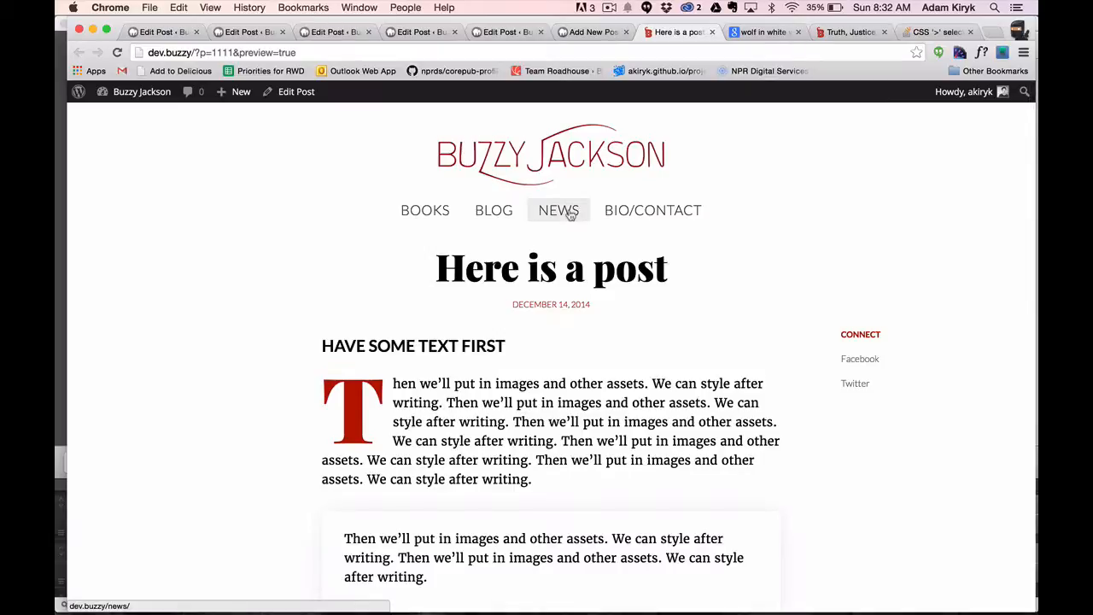
{"action": "scroll", "coordinate": [352, 453], "scroll_direction": "down", "scroll_amount": 5}
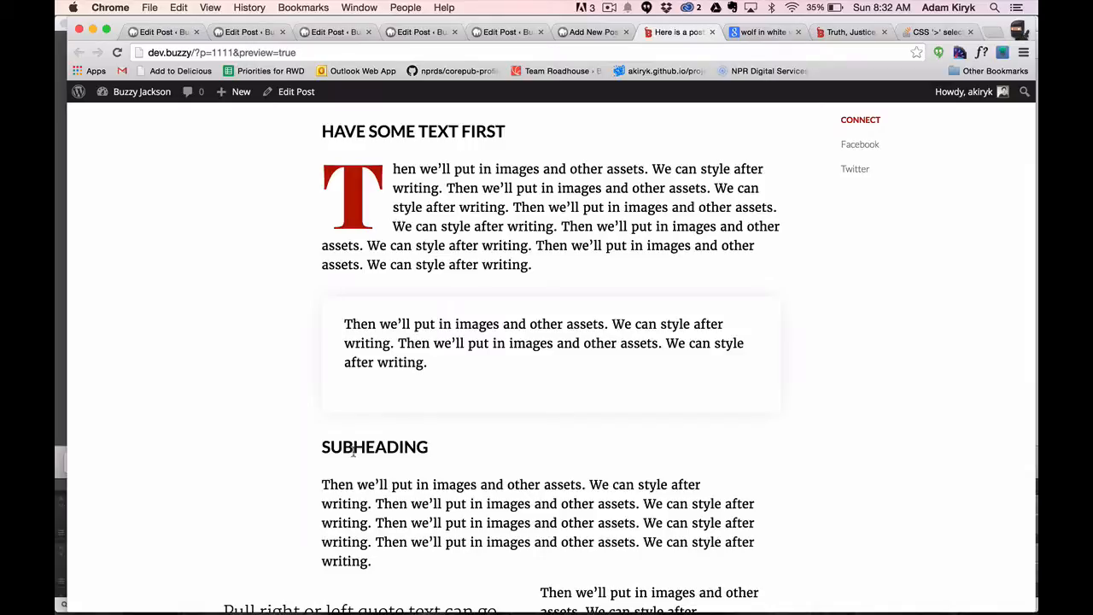
{"action": "key", "text": "super+w"}
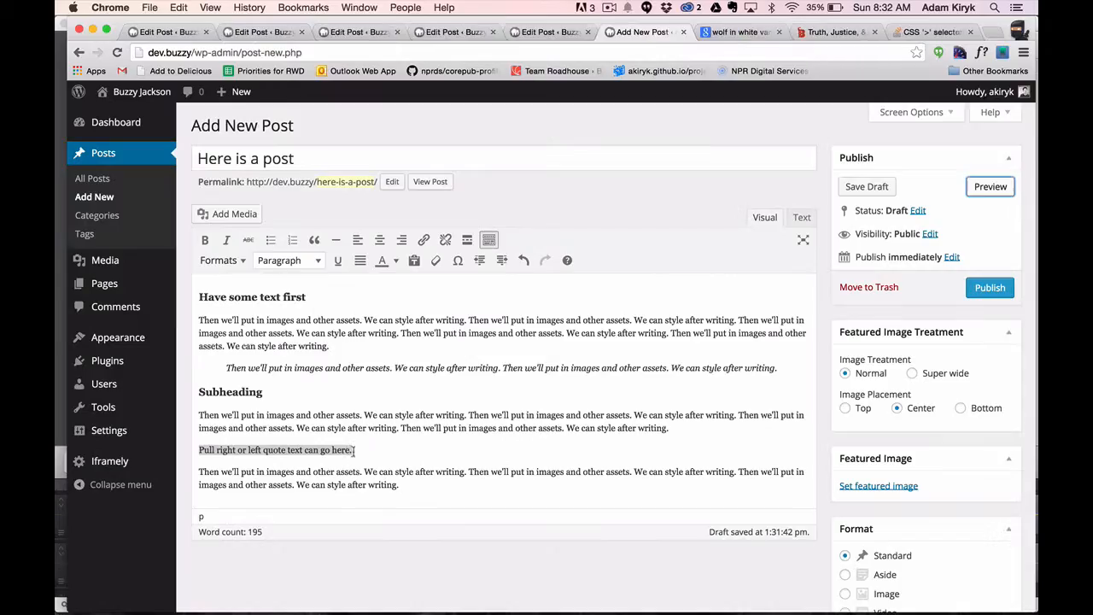
Remove the Pull Quote Left format from the "Pull right or left quote text can go here." line.
{"action": "left_click", "coordinate": [363, 436]}
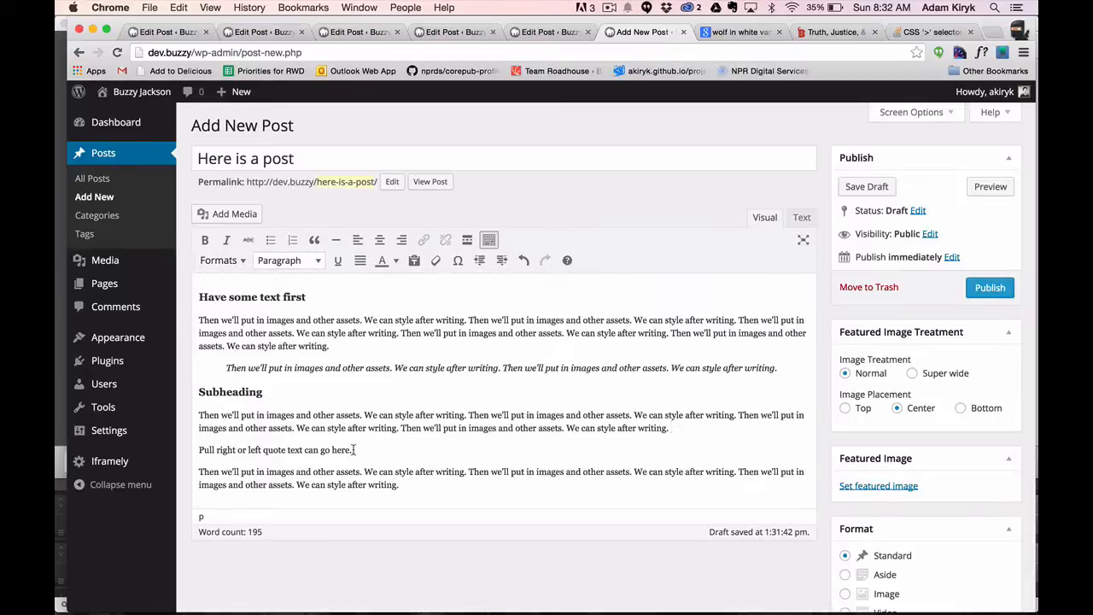
{"action": "left_click_drag", "start_coordinate": [355, 450], "coordinate": [195, 441]}
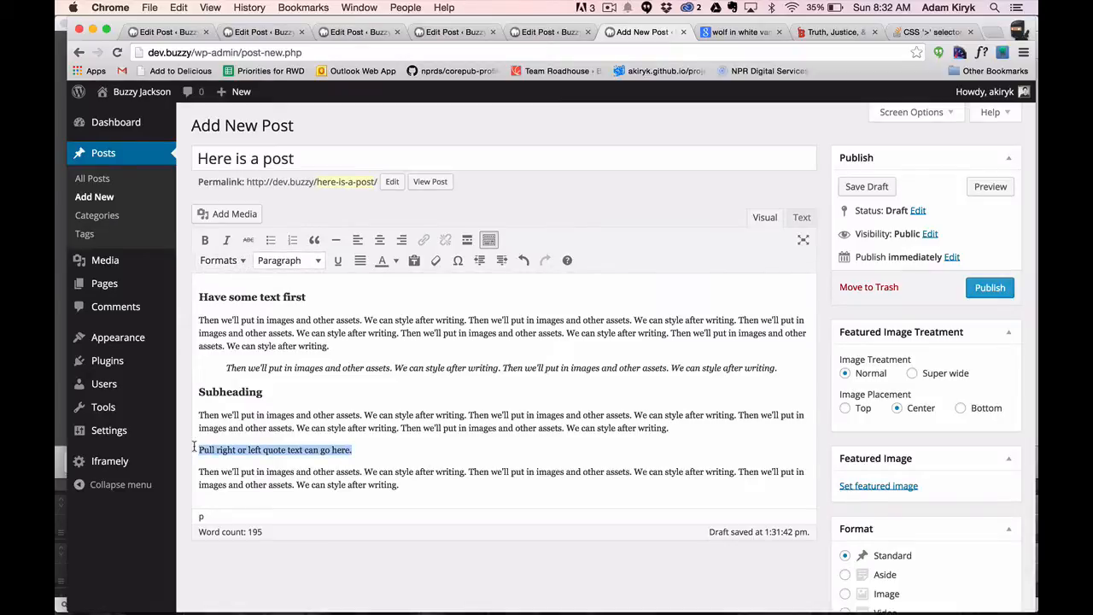
{"action": "left_click", "coordinate": [214, 451]}
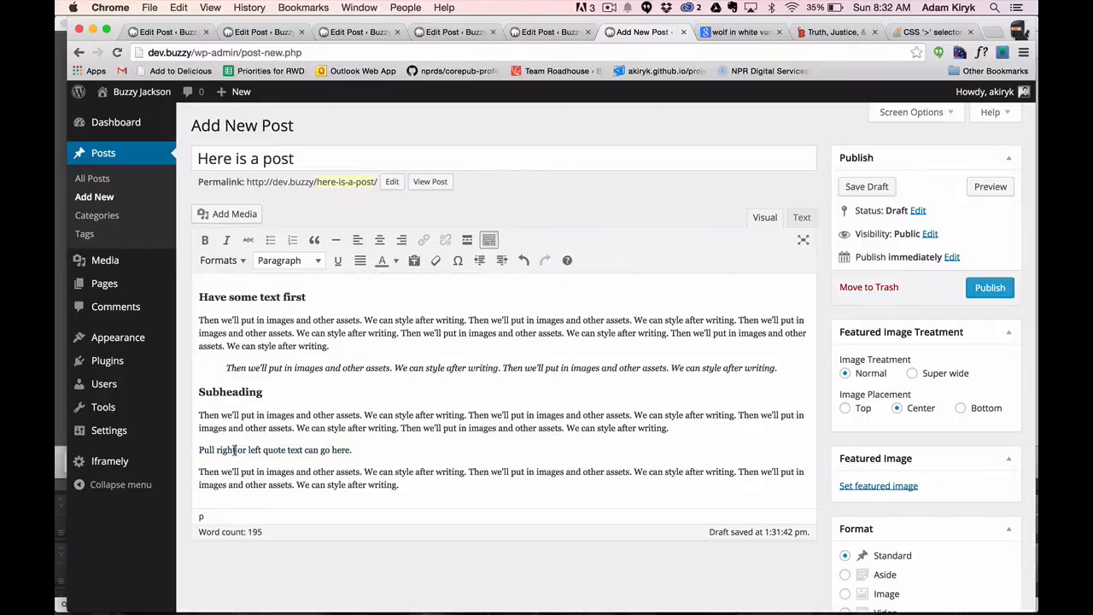
{"action": "left_click", "coordinate": [233, 435]}
{"action": "left_click", "coordinate": [222, 262]}
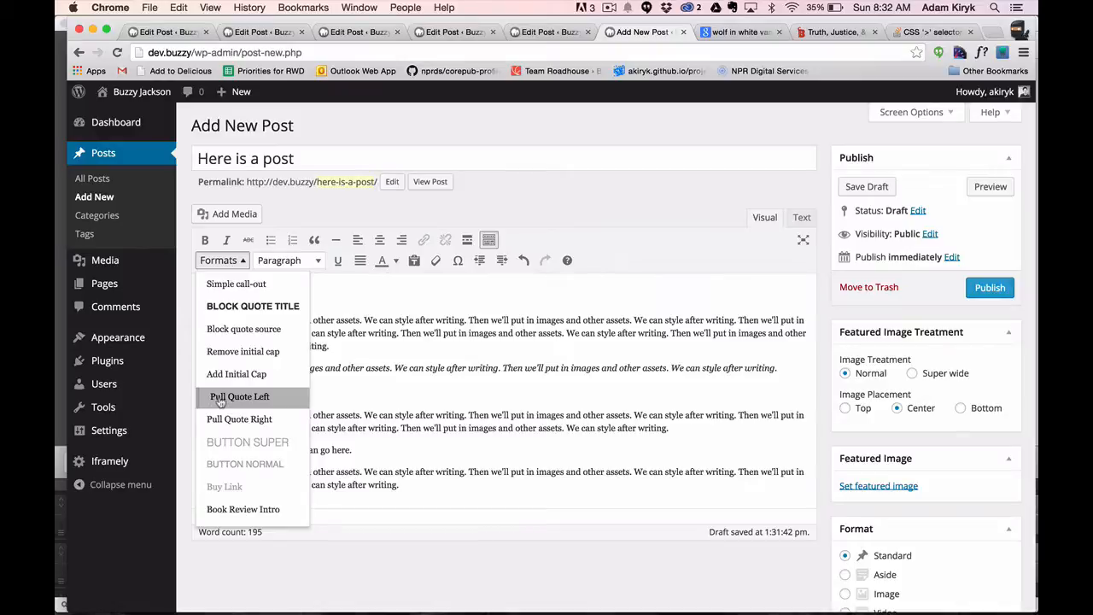
{"action": "left_click", "coordinate": [231, 397]}
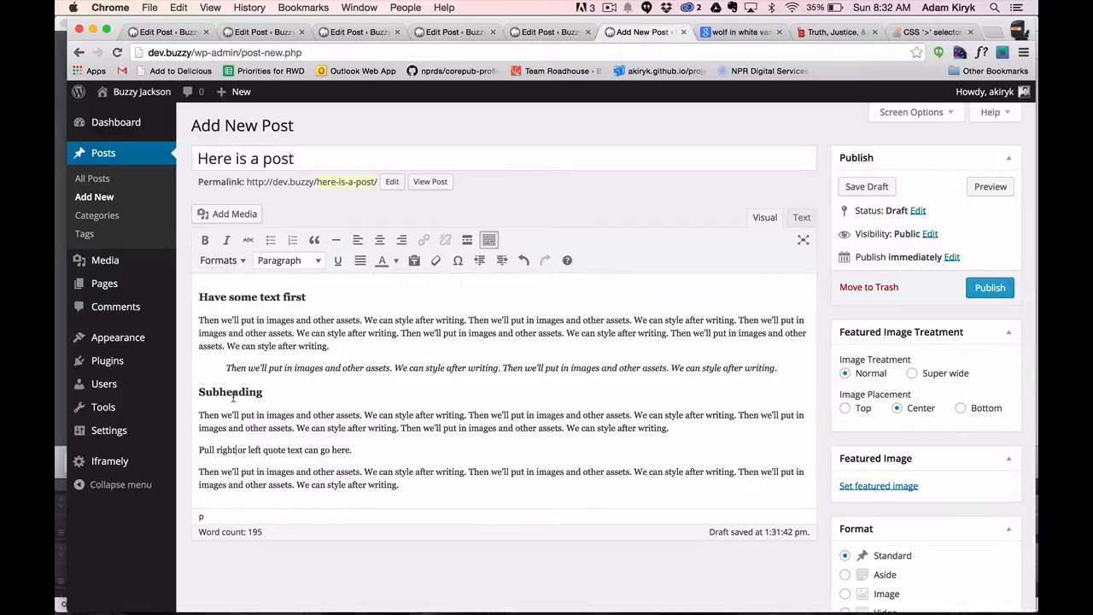
{"action": "left_click", "coordinate": [231, 261]}
{"action": "left_click", "coordinate": [231, 262]}
Apply the Simple call-out format to the "Pull right or left quote text can go here." line.
{"action": "left_click_drag", "start_coordinate": [351, 450], "coordinate": [181, 438]}
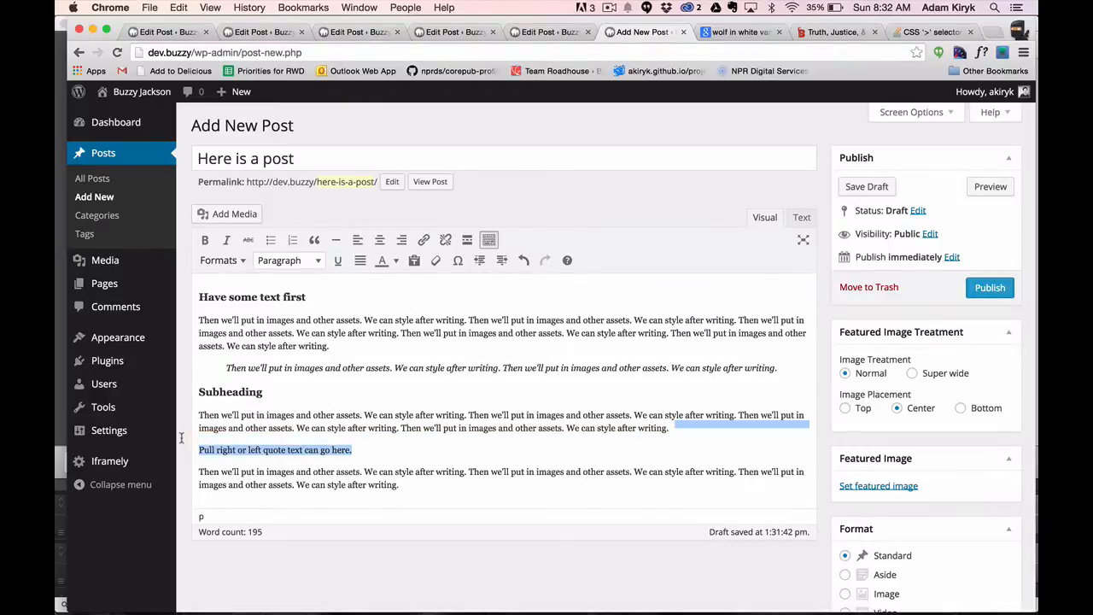
{"action": "left_click", "coordinate": [238, 265]}
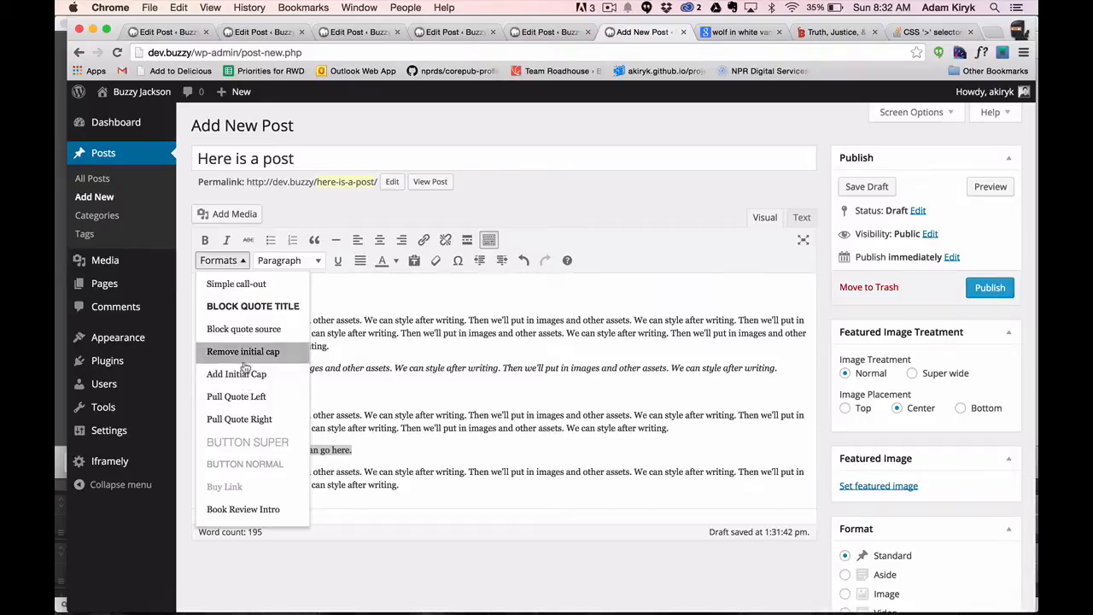
{"action": "left_click", "coordinate": [238, 285]}
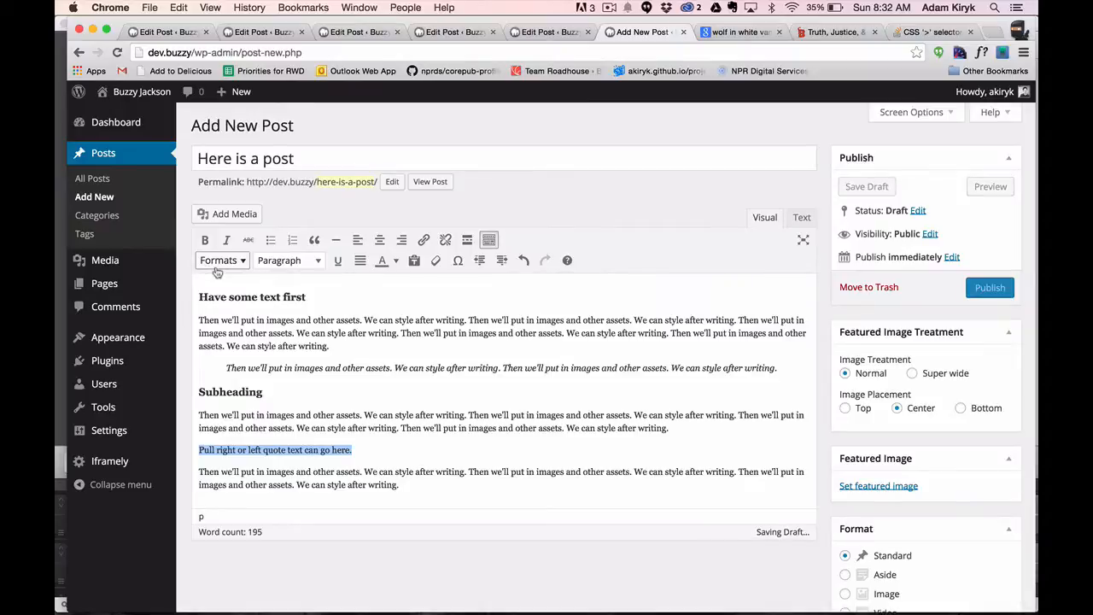
{"action": "left_click", "coordinate": [213, 261]}
{"action": "left_click", "coordinate": [217, 270]}
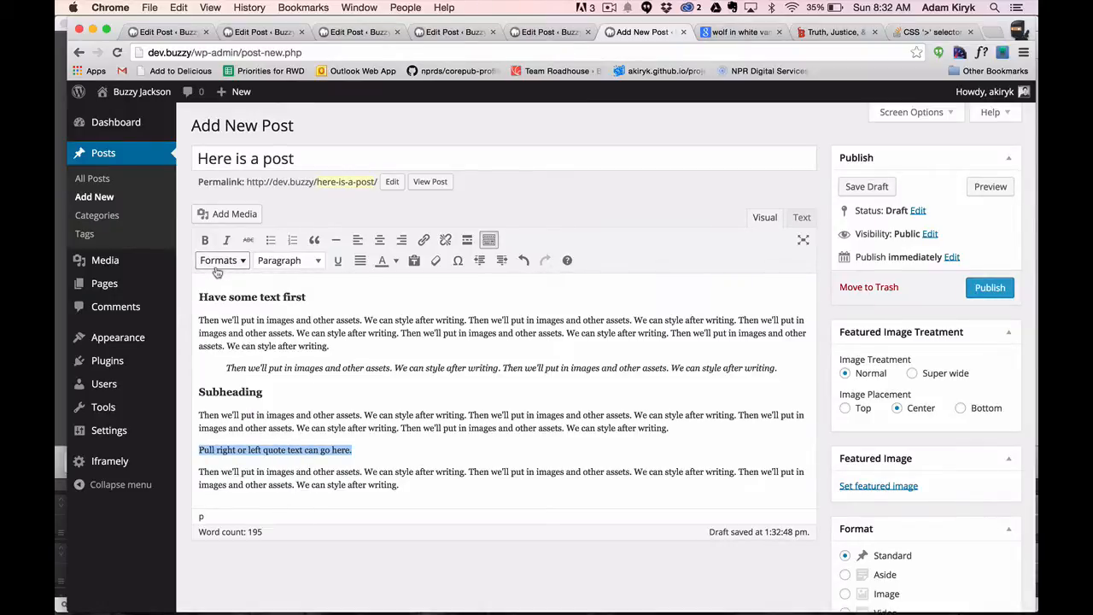
Preview the post to check the simple call-out under "Subheading", and return to the editor.
{"action": "left_click", "coordinate": [989, 188]}
{"action": "scroll", "coordinate": [340, 344], "scroll_direction": "down", "scroll_amount": 3}
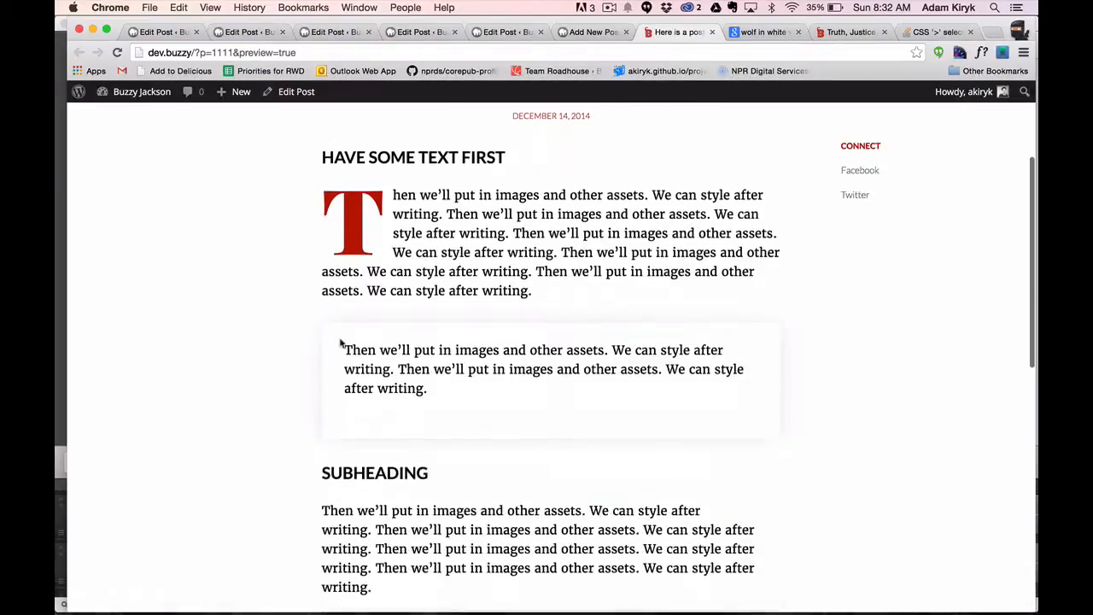
{"action": "scroll", "coordinate": [340, 343], "scroll_direction": "down", "scroll_amount": 5}
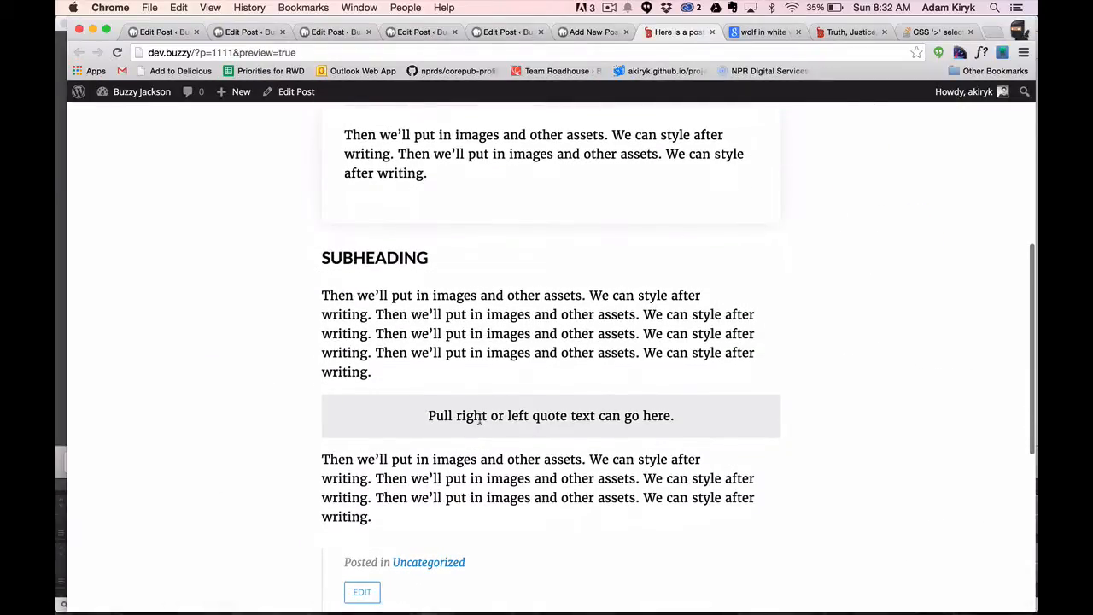
{"action": "scroll", "coordinate": [481, 419], "scroll_direction": "up", "scroll_amount": 8}
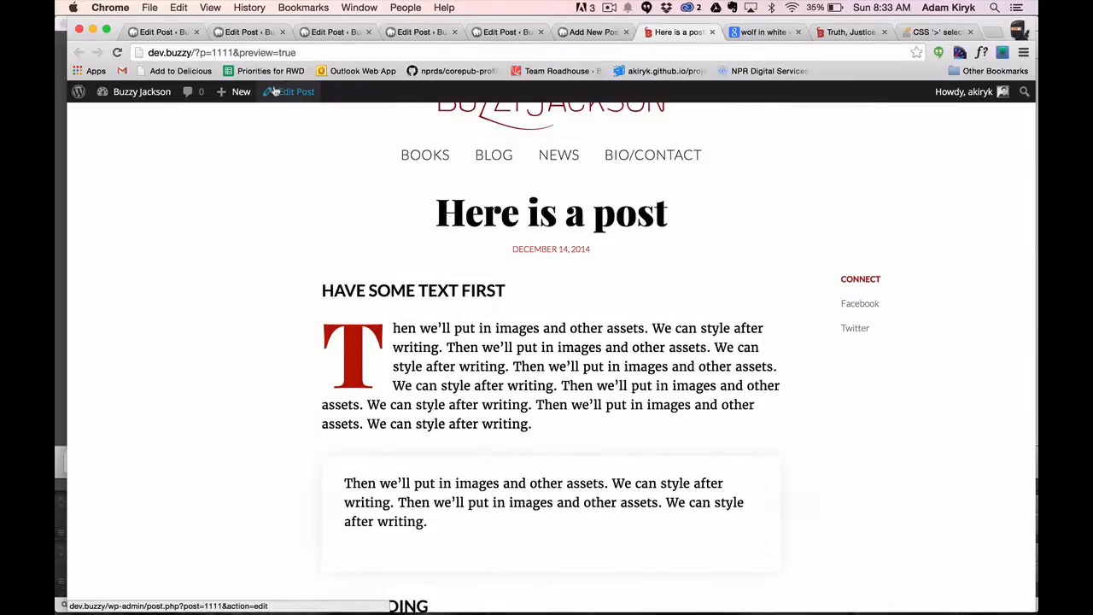
{"action": "key", "text": "super+w"}
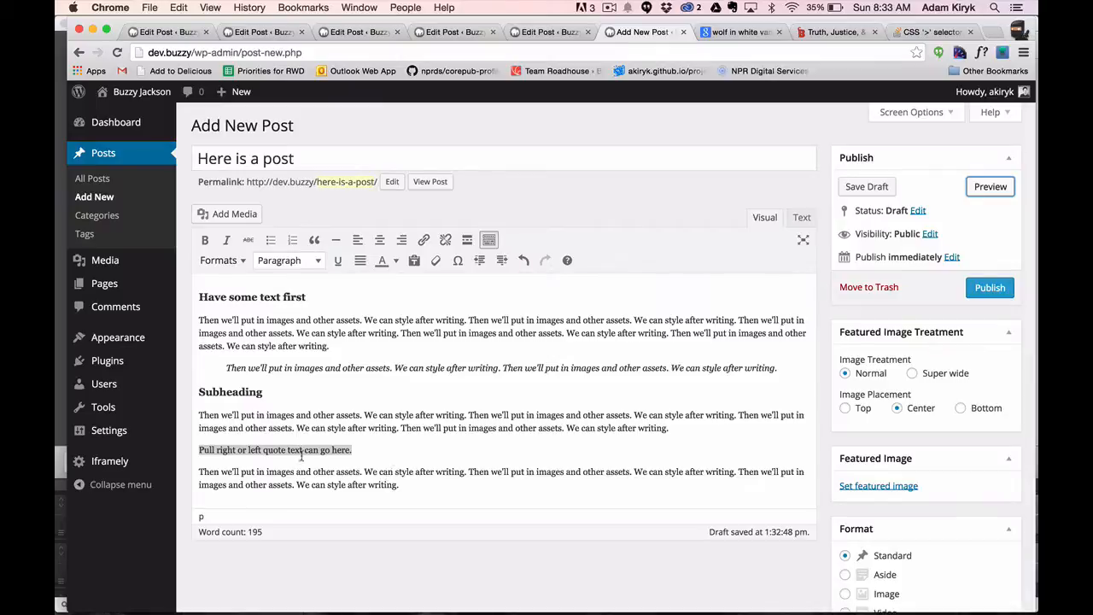
{"action": "left_click", "coordinate": [343, 451]}
{"action": "left_click_drag", "start_coordinate": [350, 450], "coordinate": [198, 450]}
{"action": "left_click", "coordinate": [423, 241]}
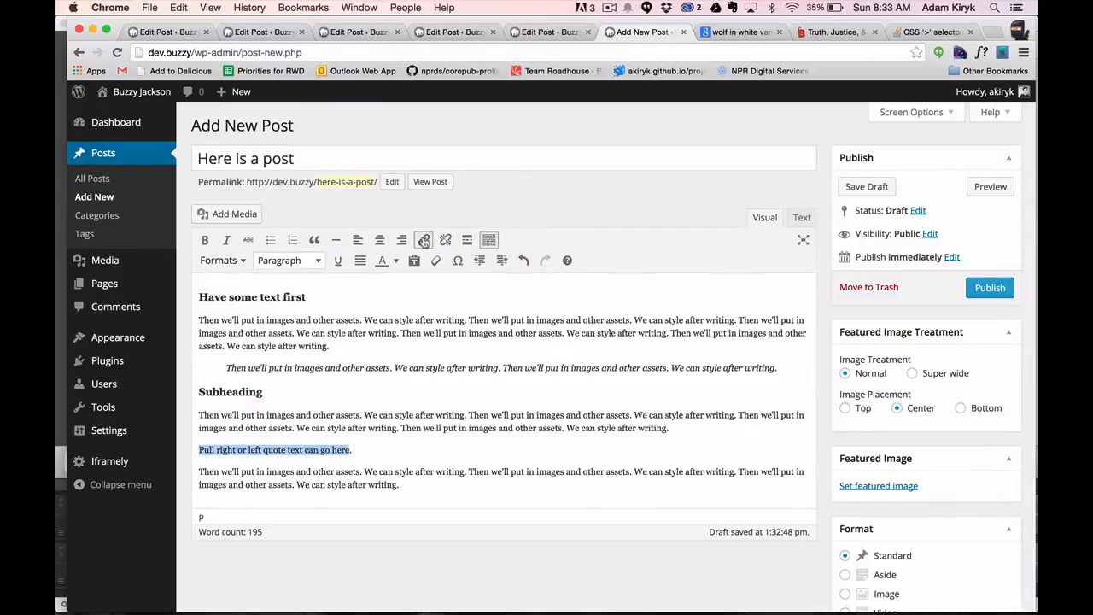
{"action": "left_click", "coordinate": [503, 239]}
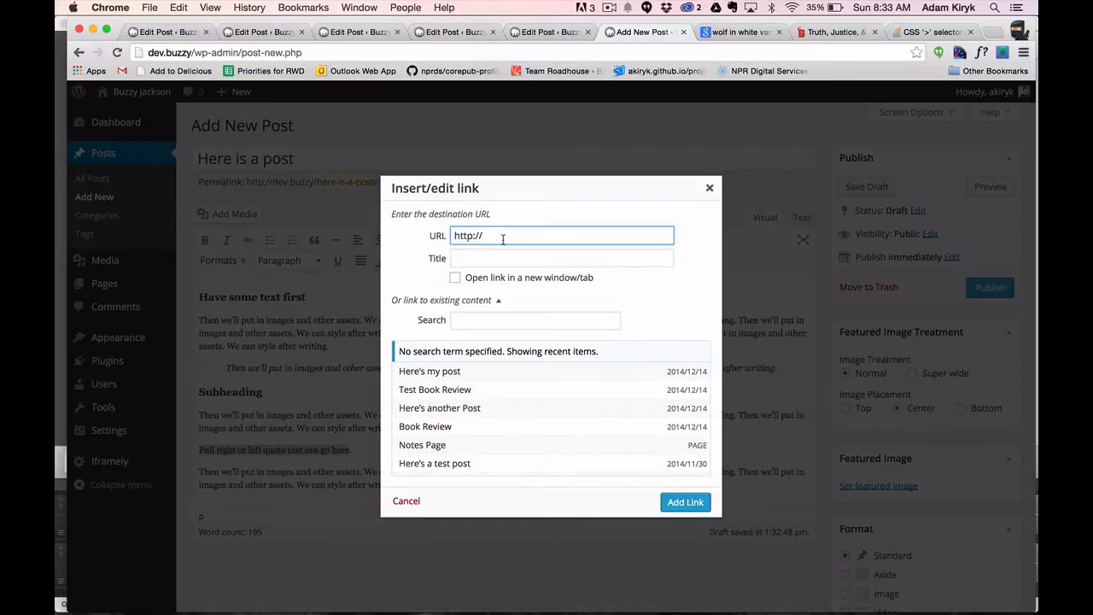
{"action": "type", "text": "google.com"}
{"action": "left_click", "coordinate": [685, 500]}
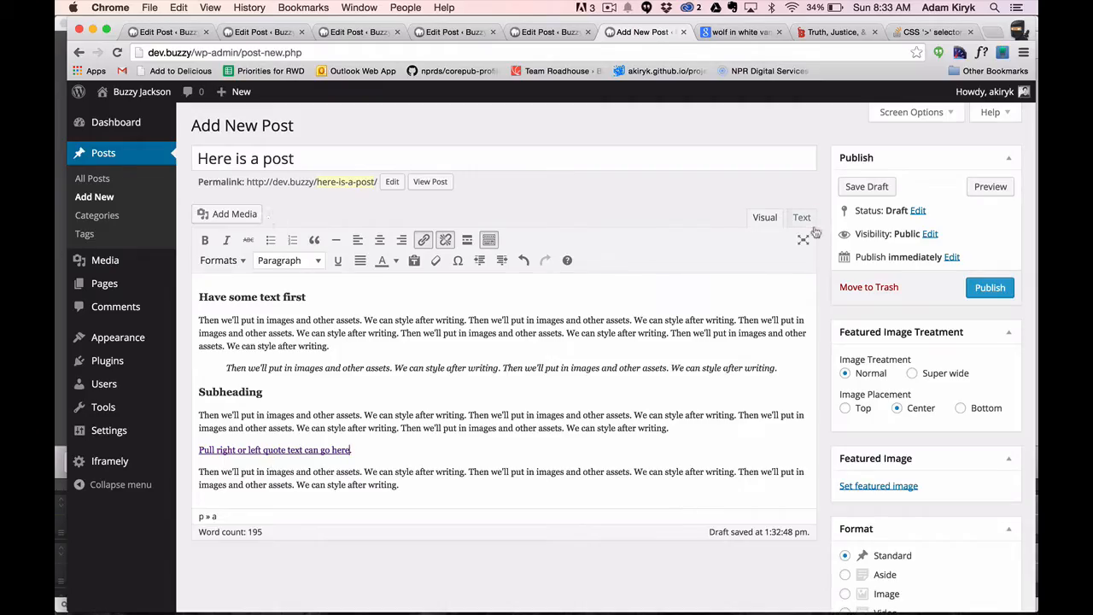
Preview the post to check how the linked call-out text looks, and close the preview.
{"action": "left_click", "coordinate": [990, 186]}
{"action": "scroll", "coordinate": [552, 299], "scroll_direction": "down", "scroll_amount": 5}
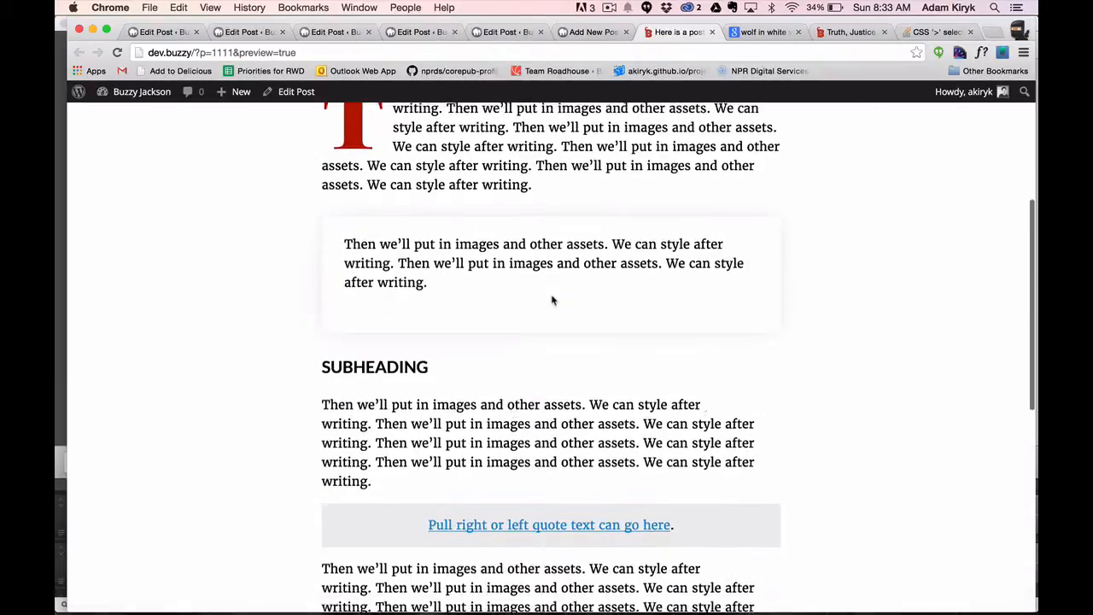
{"action": "scroll", "coordinate": [249, 257], "scroll_direction": "up", "scroll_amount": 5}
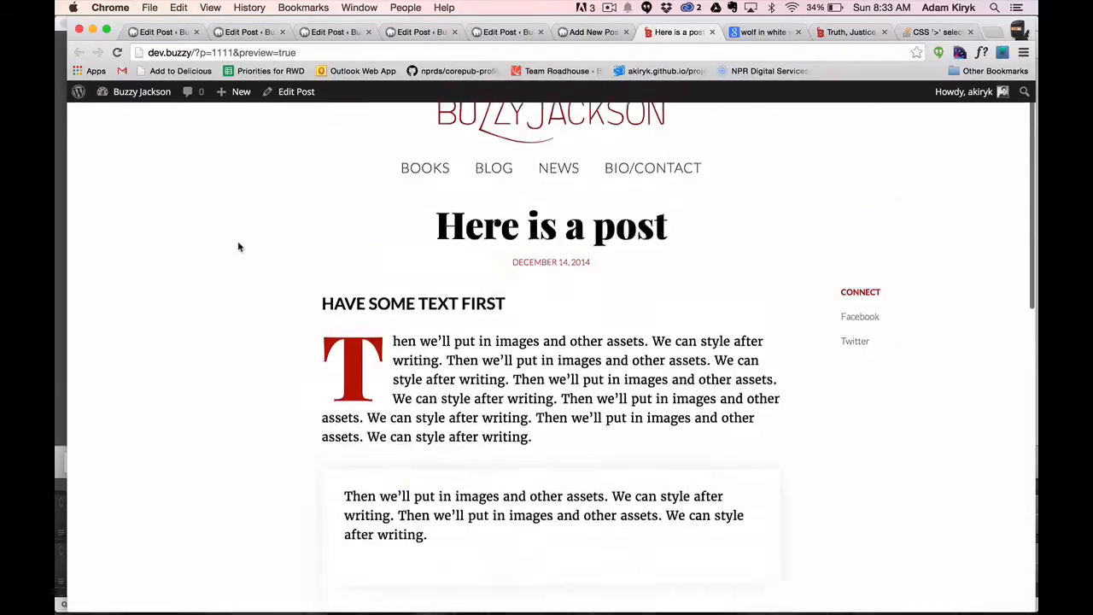
{"action": "key", "text": "super+w"}
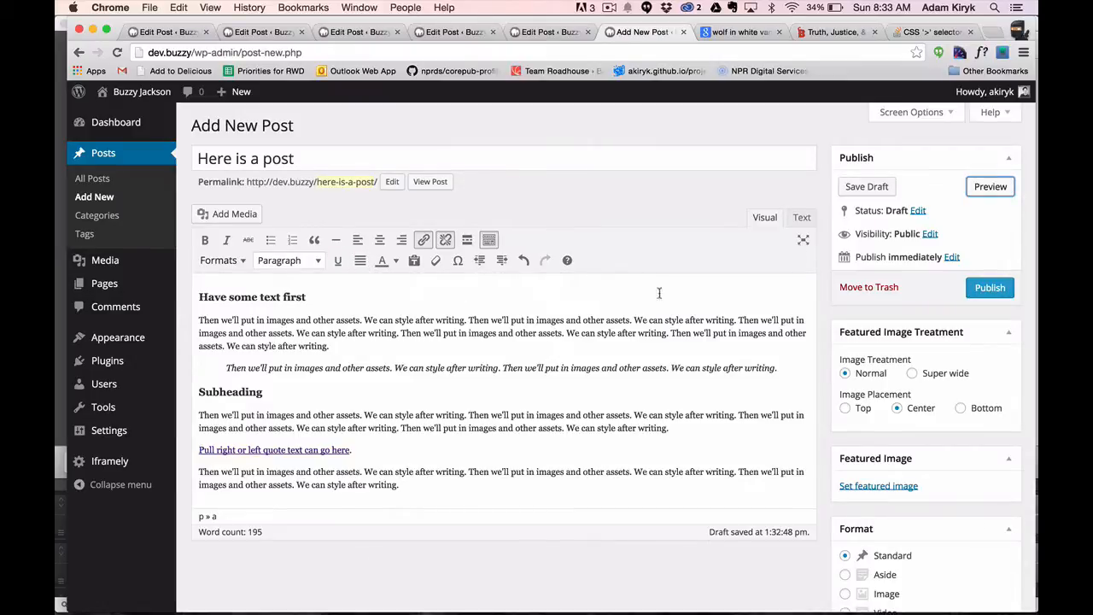
Insert an empty paragraph between the "Have some text first" heading and the first body paragraph.
{"action": "scroll", "coordinate": [789, 393], "scroll_direction": "down", "scroll_amount": 1}
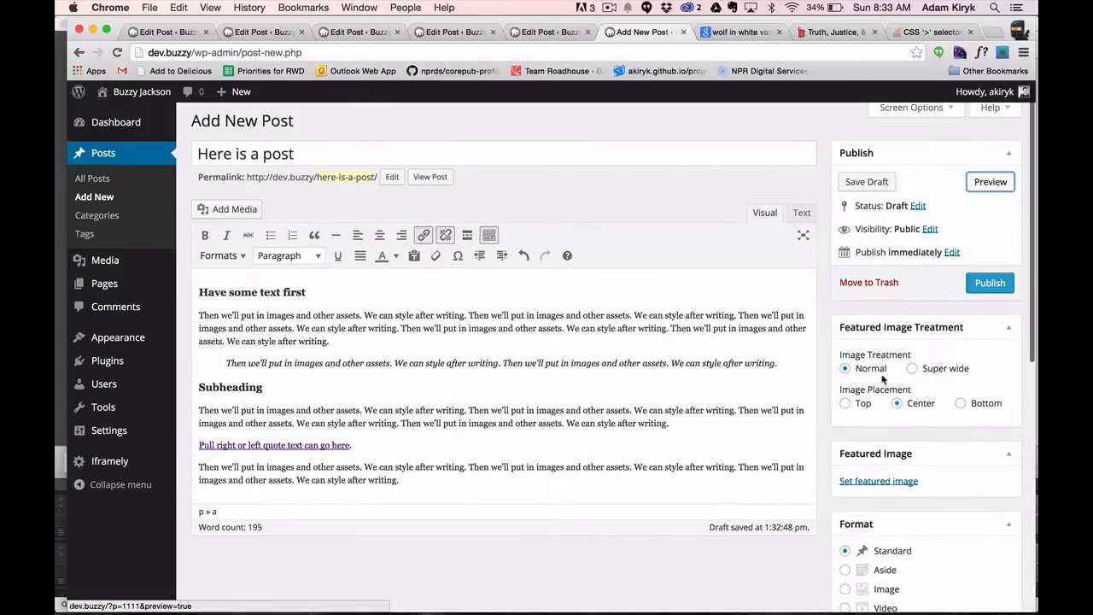
{"action": "scroll", "coordinate": [594, 415], "scroll_direction": "up", "scroll_amount": 1}
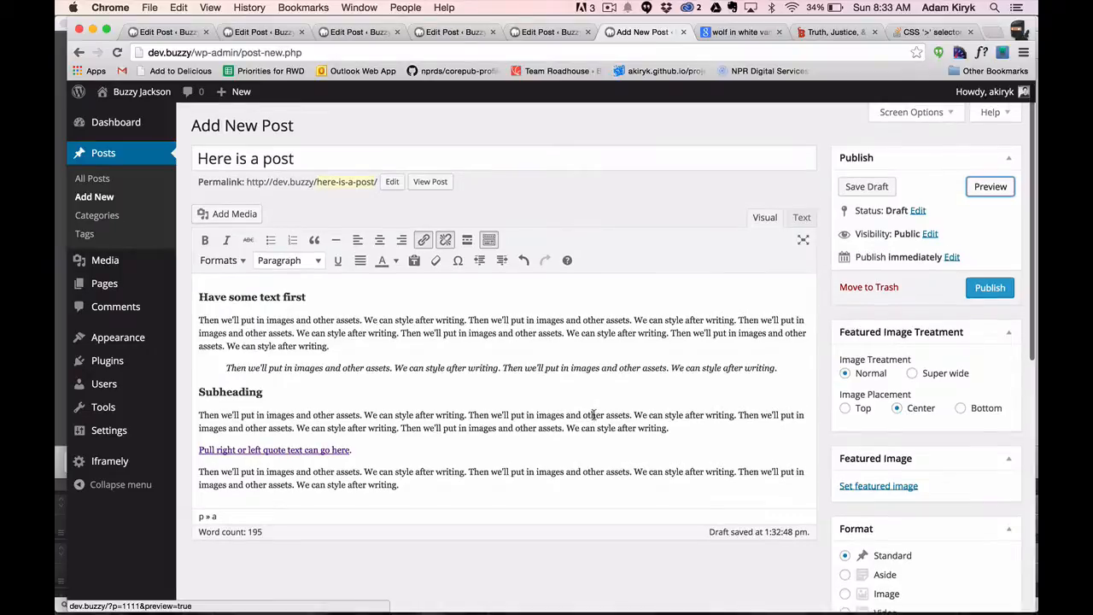
{"action": "left_click", "coordinate": [198, 322]}
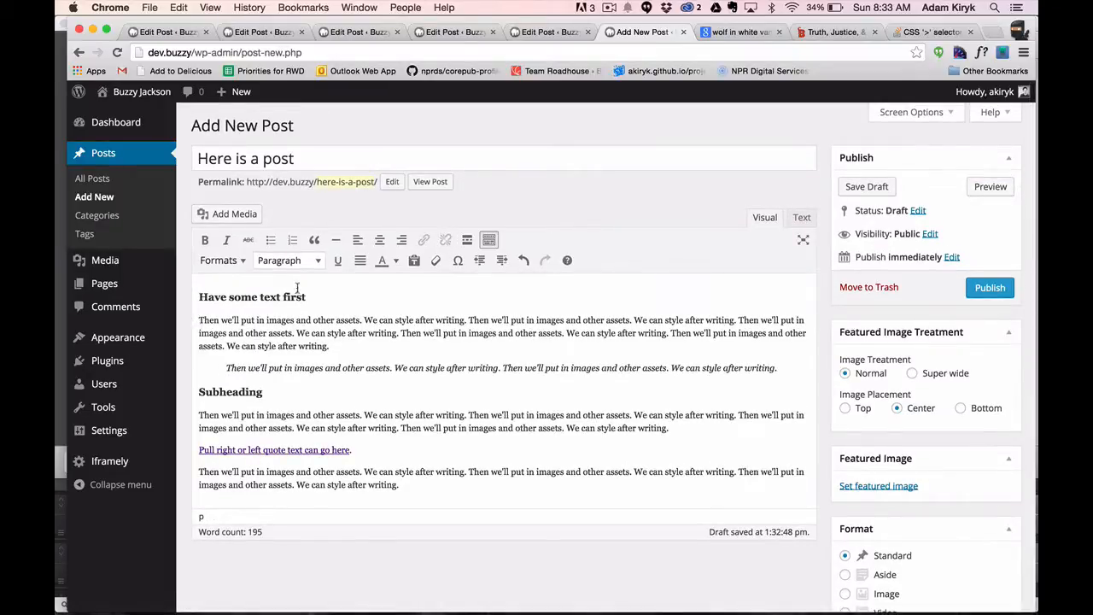
{"action": "key", "text": "Return"}
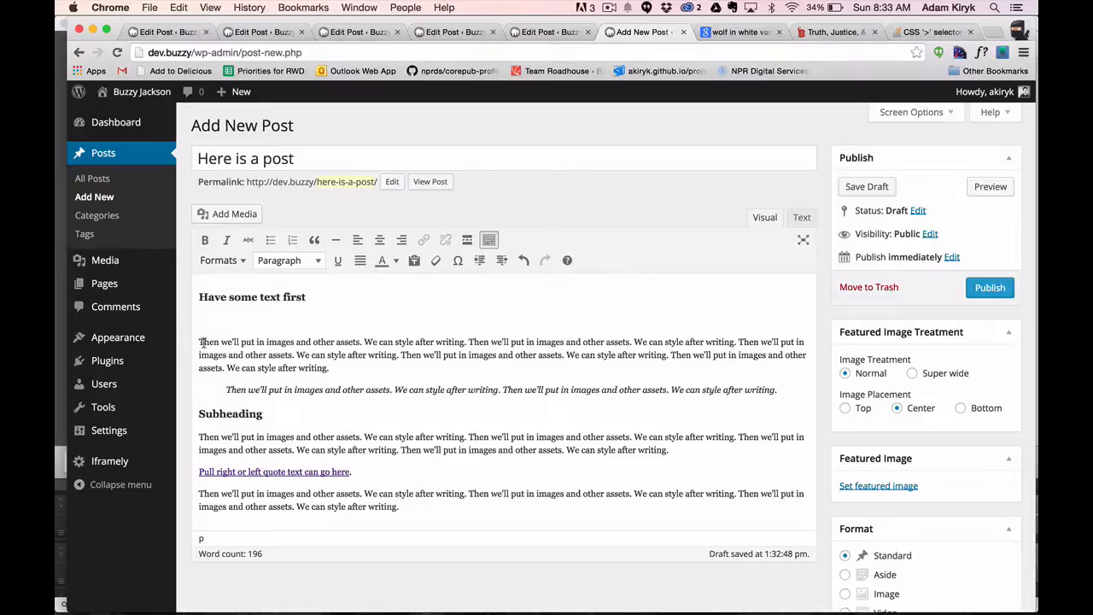
Insert the museum.jpg statue image from the media library, aligned Right, in the empty paragraph below "Have some text first".
{"action": "left_click", "coordinate": [221, 214]}
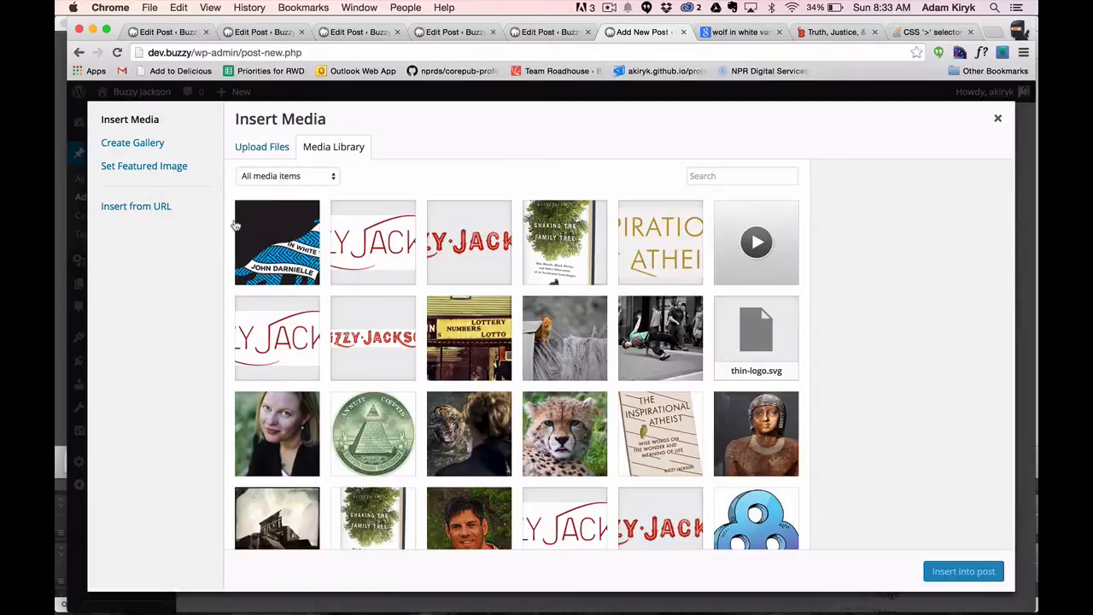
{"action": "left_click", "coordinate": [280, 247]}
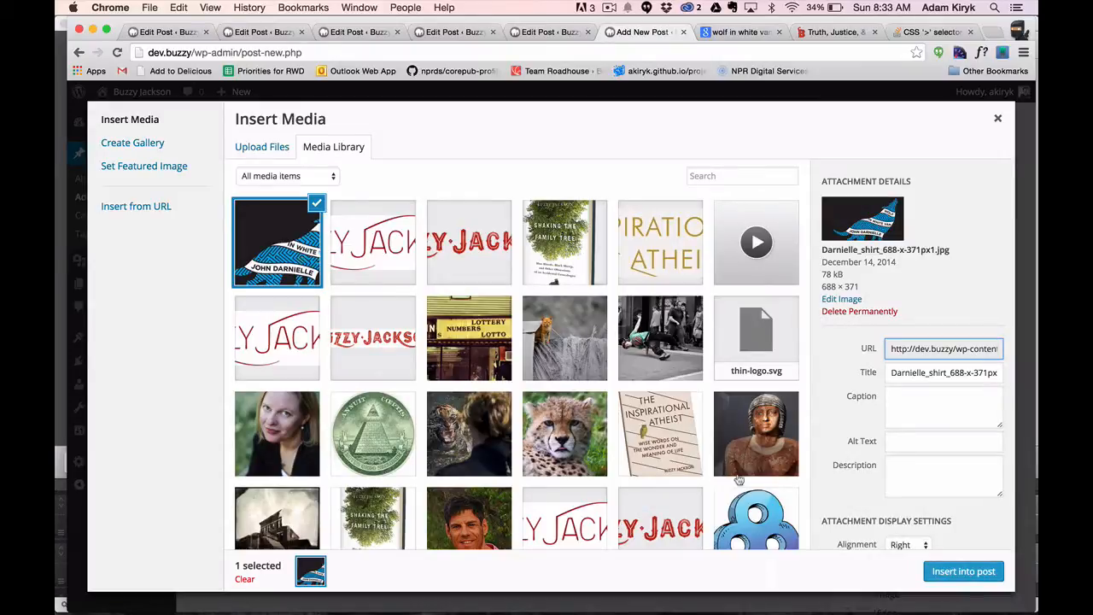
{"action": "left_click", "coordinate": [755, 446]}
{"action": "scroll", "coordinate": [889, 444], "scroll_direction": "down", "scroll_amount": 2}
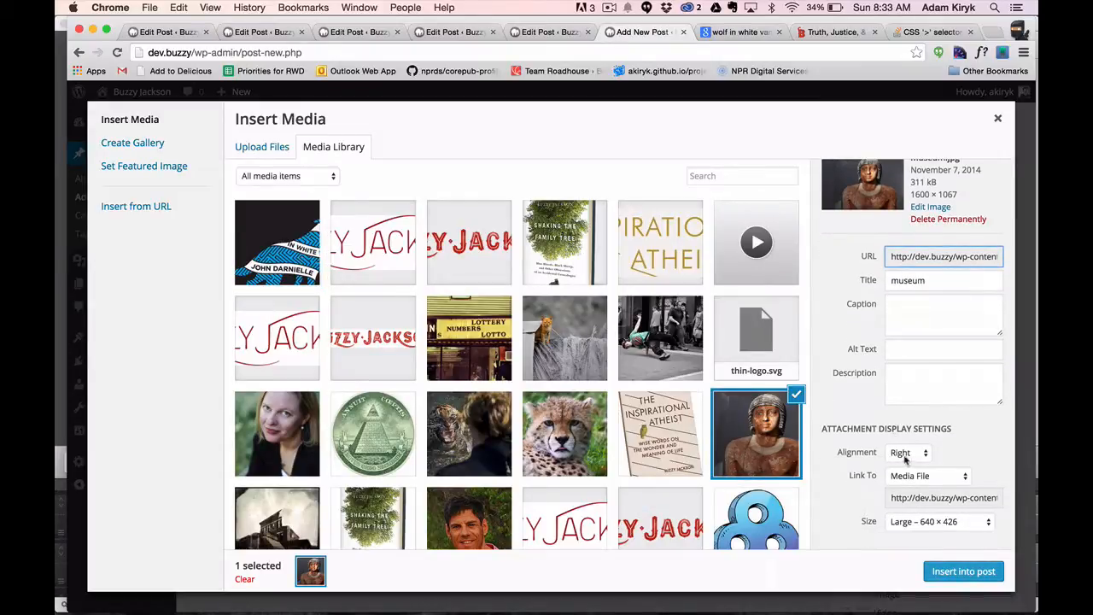
{"action": "left_click", "coordinate": [902, 453]}
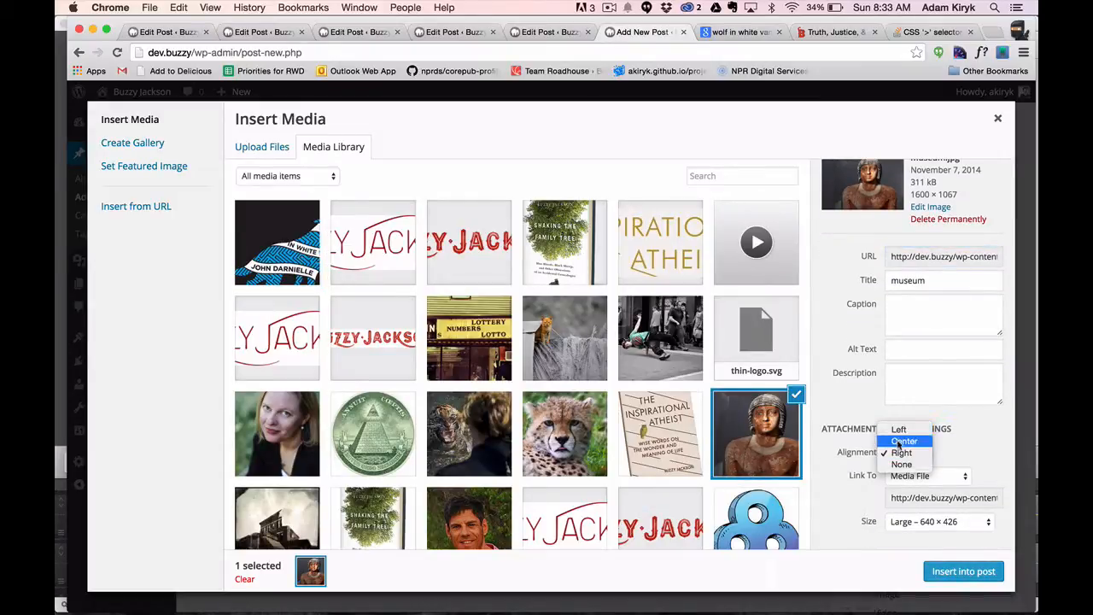
{"action": "left_click", "coordinate": [855, 495]}
{"action": "left_click", "coordinate": [964, 571]}
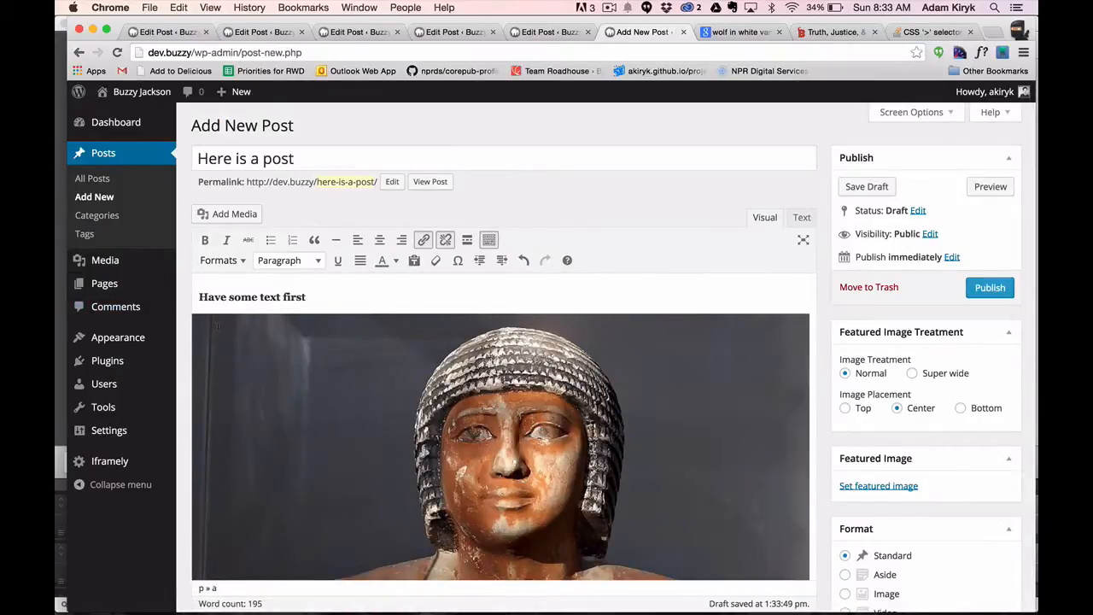
Examine how the inserted statue image sits between the "Have some text first" heading and the first body paragraph.
{"action": "left_click", "coordinate": [258, 339]}
{"action": "left_click", "coordinate": [325, 307]}
{"action": "scroll", "coordinate": [324, 308], "scroll_direction": "down", "scroll_amount": 2}
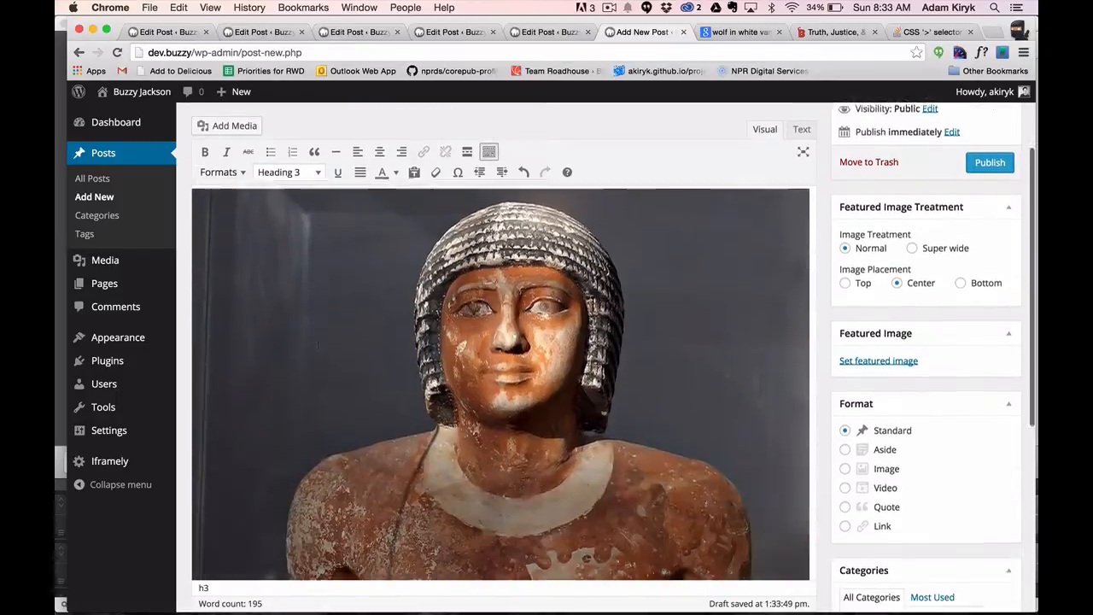
{"action": "left_click", "coordinate": [326, 309]}
{"action": "scroll", "coordinate": [282, 290], "scroll_direction": "up", "scroll_amount": 2}
{"action": "scroll", "coordinate": [282, 290], "scroll_direction": "down", "scroll_amount": 6}
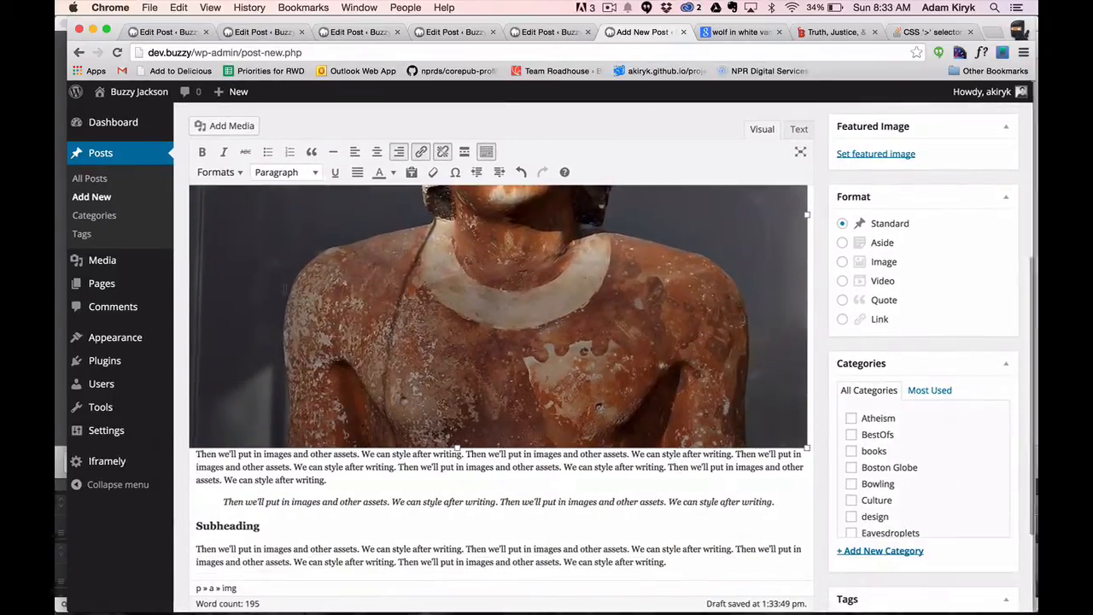
{"action": "scroll", "coordinate": [282, 291], "scroll_direction": "up", "scroll_amount": 4}
{"action": "scroll", "coordinate": [281, 291], "scroll_direction": "up", "scroll_amount": 3}
{"action": "left_click_drag", "start_coordinate": [291, 232], "coordinate": [325, 231]}
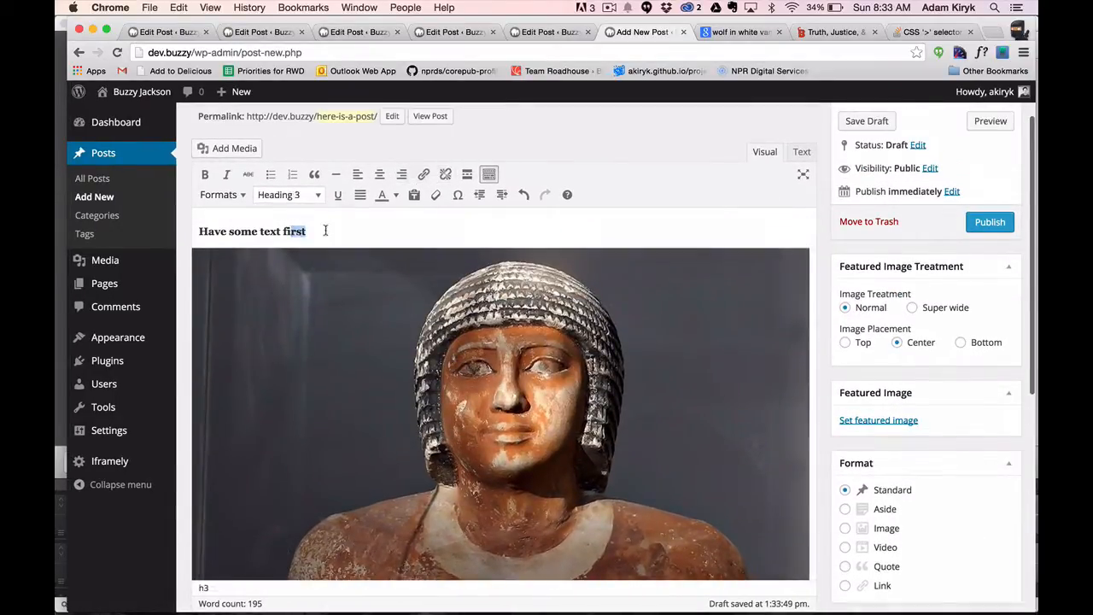
Delete the statue image below the "Have some text first" heading.
{"action": "left_click", "coordinate": [317, 277]}
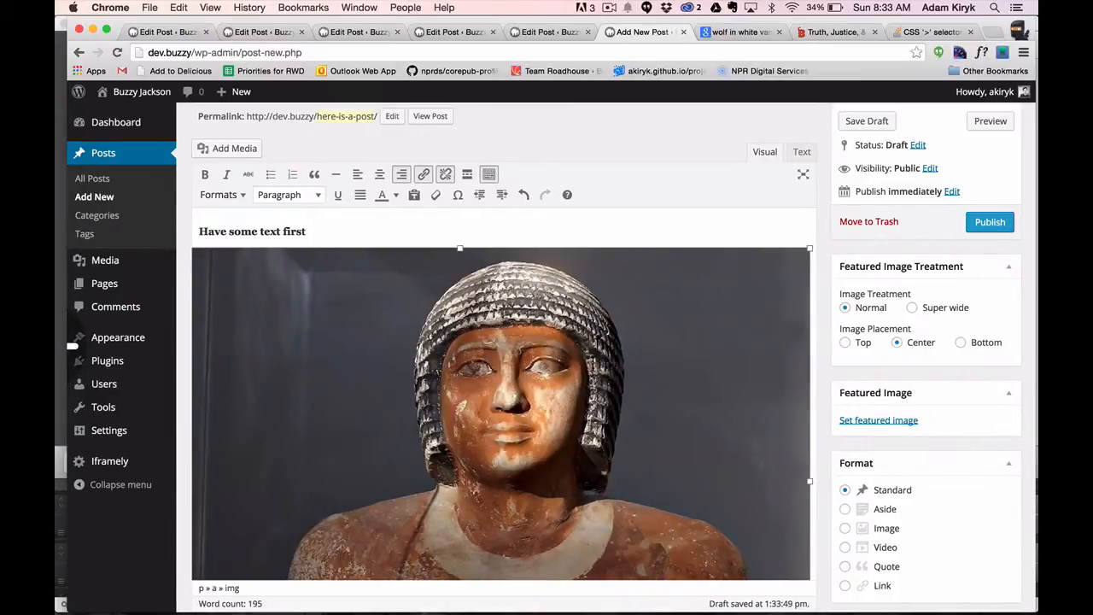
{"action": "scroll", "coordinate": [319, 325], "scroll_direction": "down", "scroll_amount": 10}
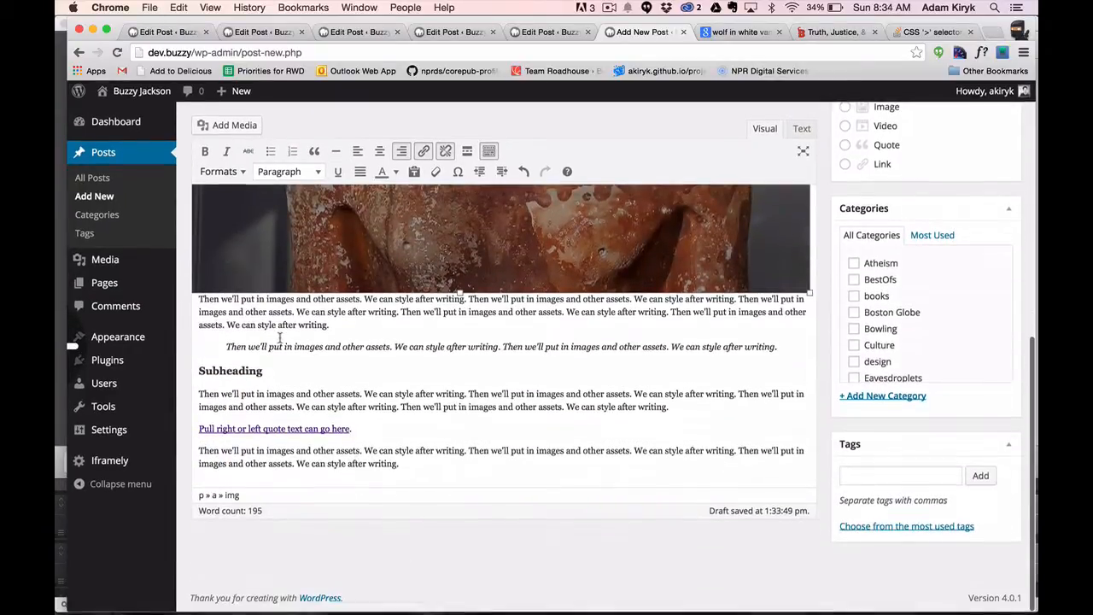
{"action": "scroll", "coordinate": [316, 316], "scroll_direction": "up", "scroll_amount": 9}
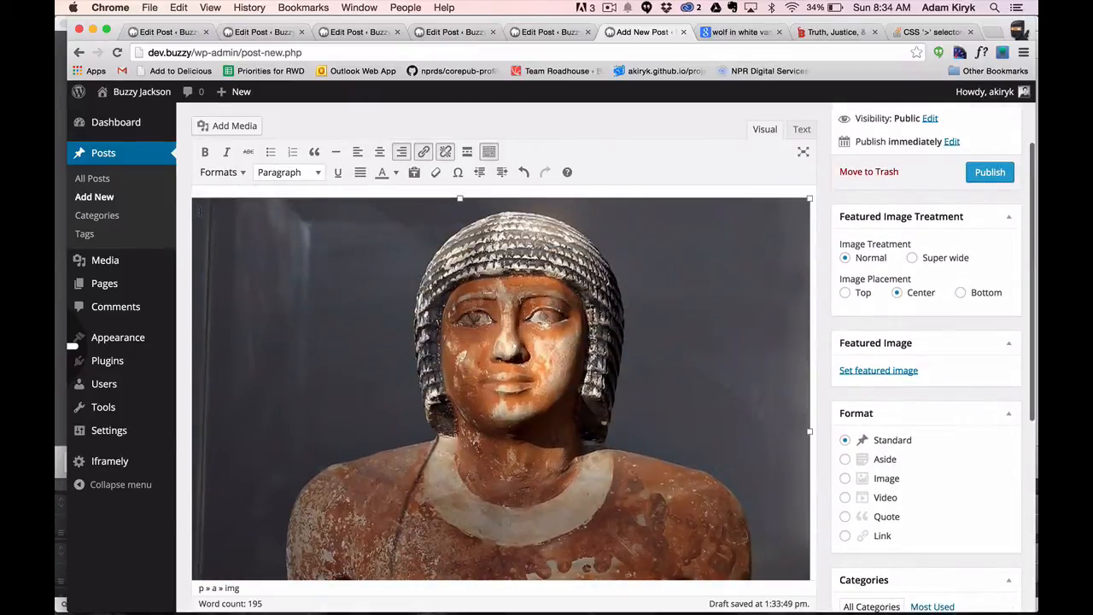
{"action": "key", "text": "BackSpace"}
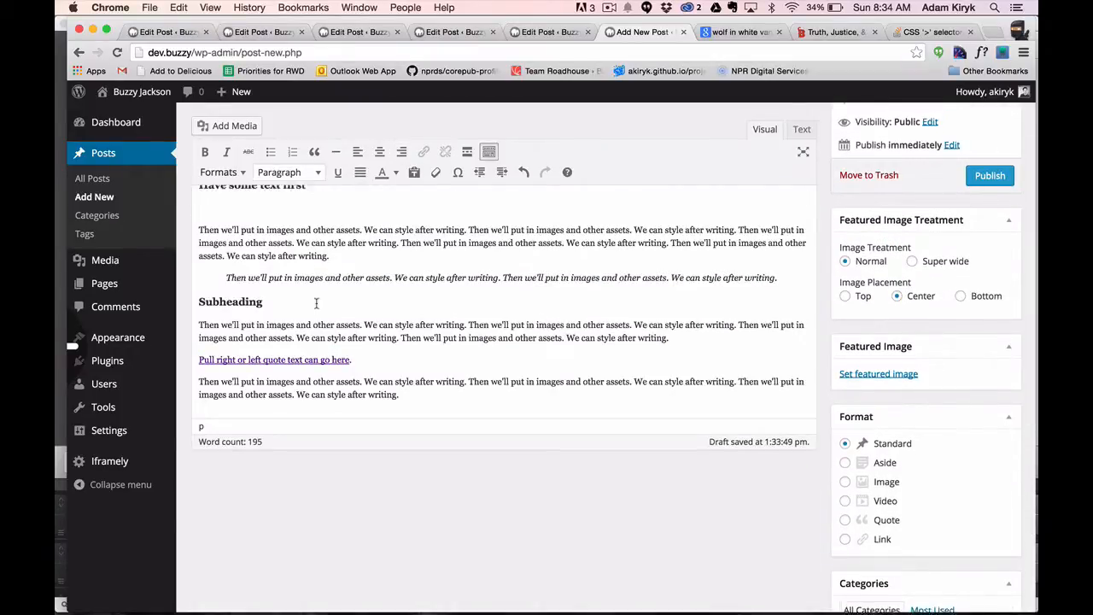
Insert museum.jpg again with Right alignment in the empty paragraph below the first heading, and save the draft.
{"action": "scroll", "coordinate": [253, 176], "scroll_direction": "up", "scroll_amount": 2}
{"action": "left_click", "coordinate": [254, 176]}
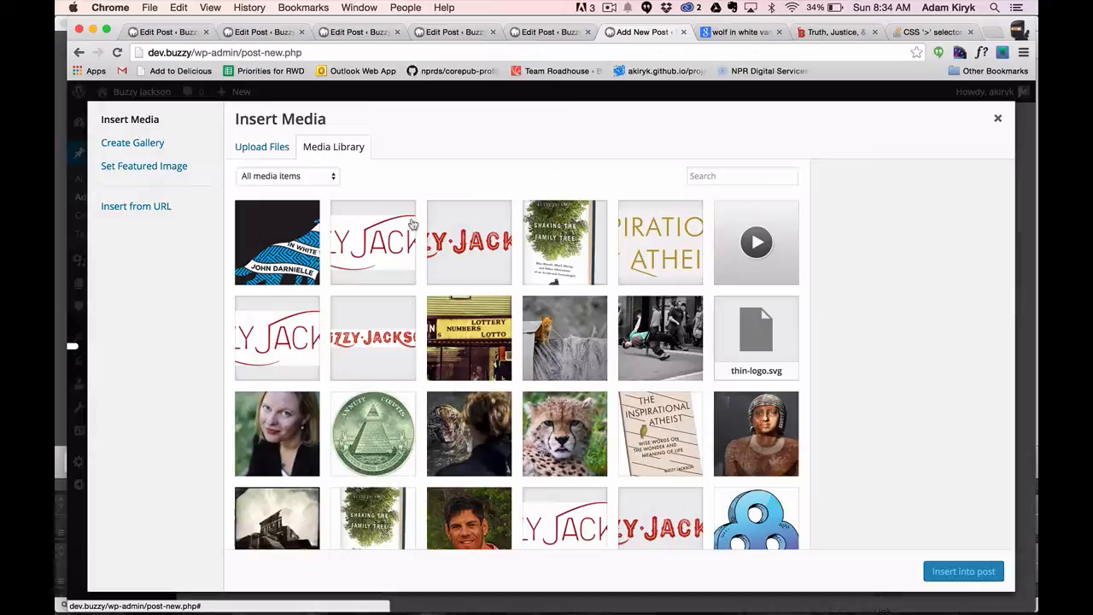
{"action": "left_click", "coordinate": [745, 423]}
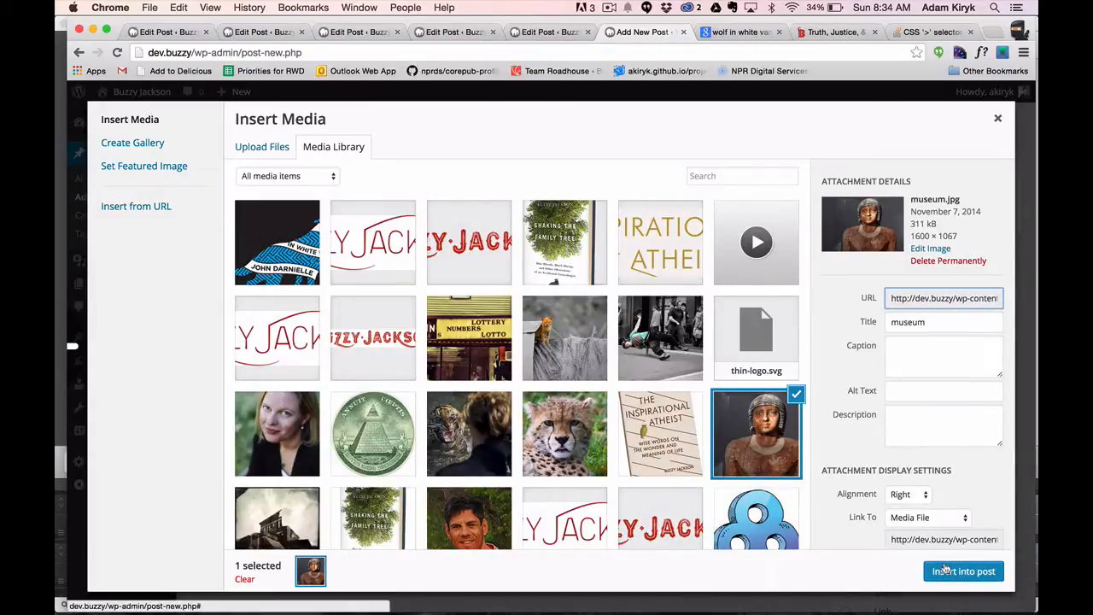
{"action": "left_click", "coordinate": [946, 569]}
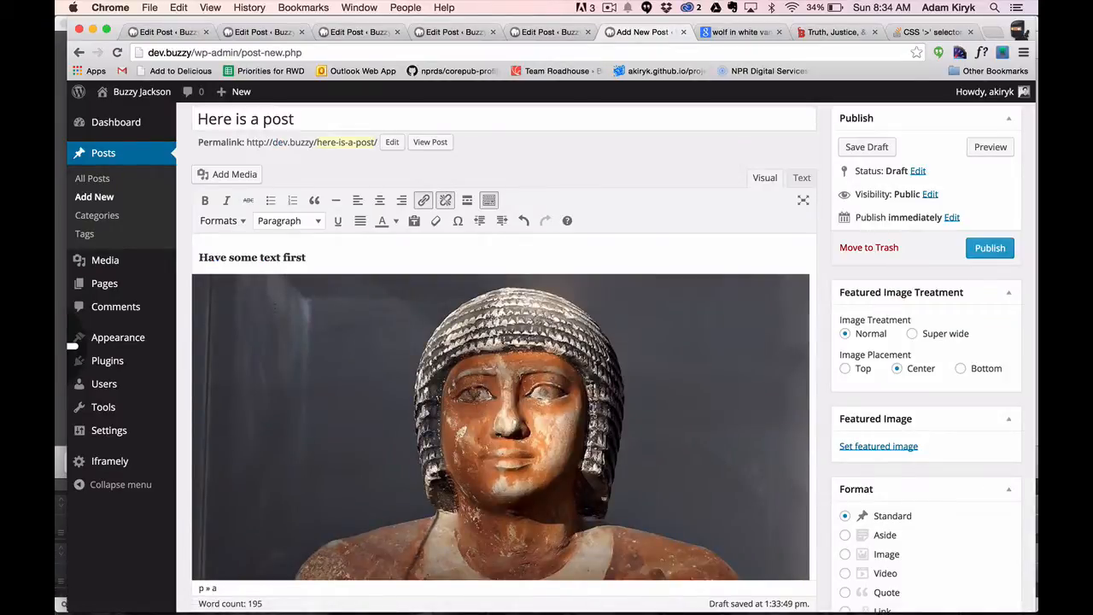
{"action": "scroll", "coordinate": [337, 249], "scroll_direction": "down", "scroll_amount": 10}
{"action": "scroll", "coordinate": [982, 238], "scroll_direction": "up", "scroll_amount": 10}
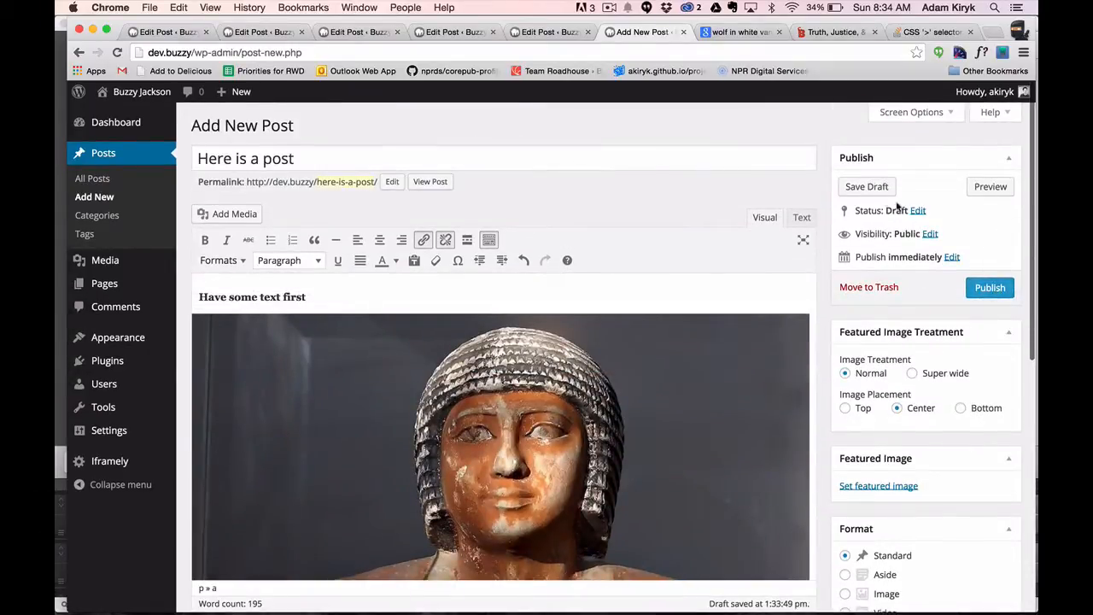
{"action": "left_click", "coordinate": [867, 186]}
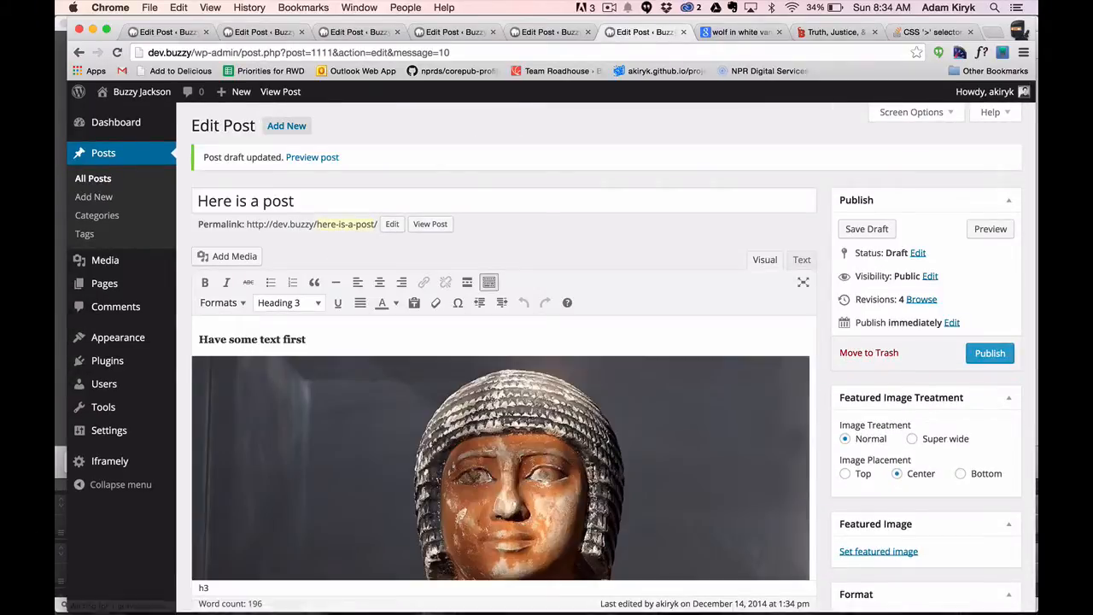
Look over the right-aligned statue image in the saved draft and remove it from the post.
{"action": "scroll", "coordinate": [247, 367], "scroll_direction": "down", "scroll_amount": 5}
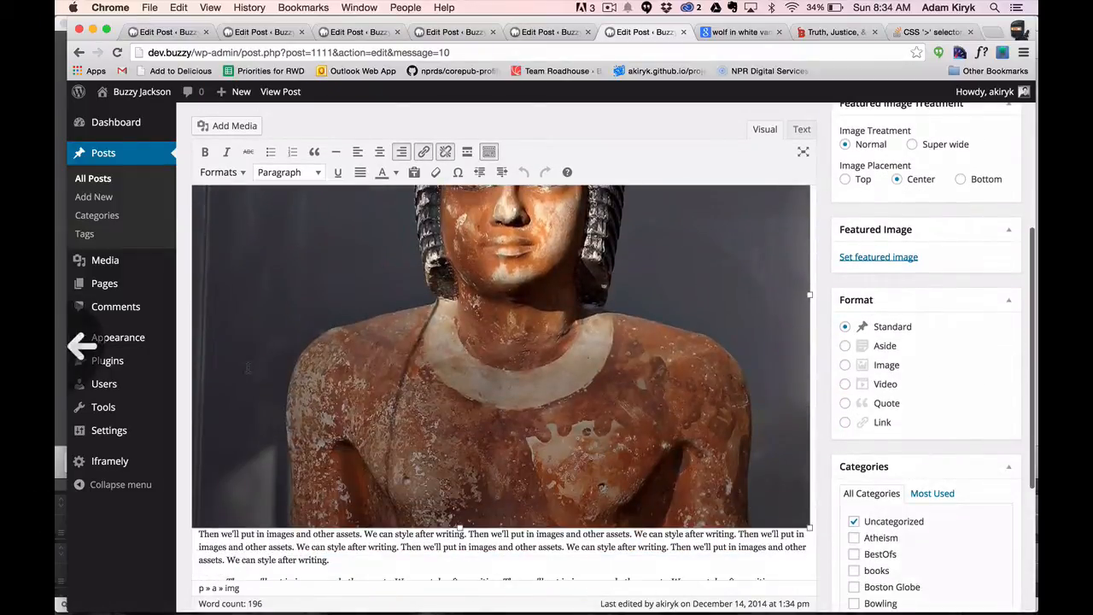
{"action": "scroll", "coordinate": [247, 367], "scroll_direction": "up", "scroll_amount": 4}
{"action": "scroll", "coordinate": [500, 359], "scroll_direction": "down", "scroll_amount": 5}
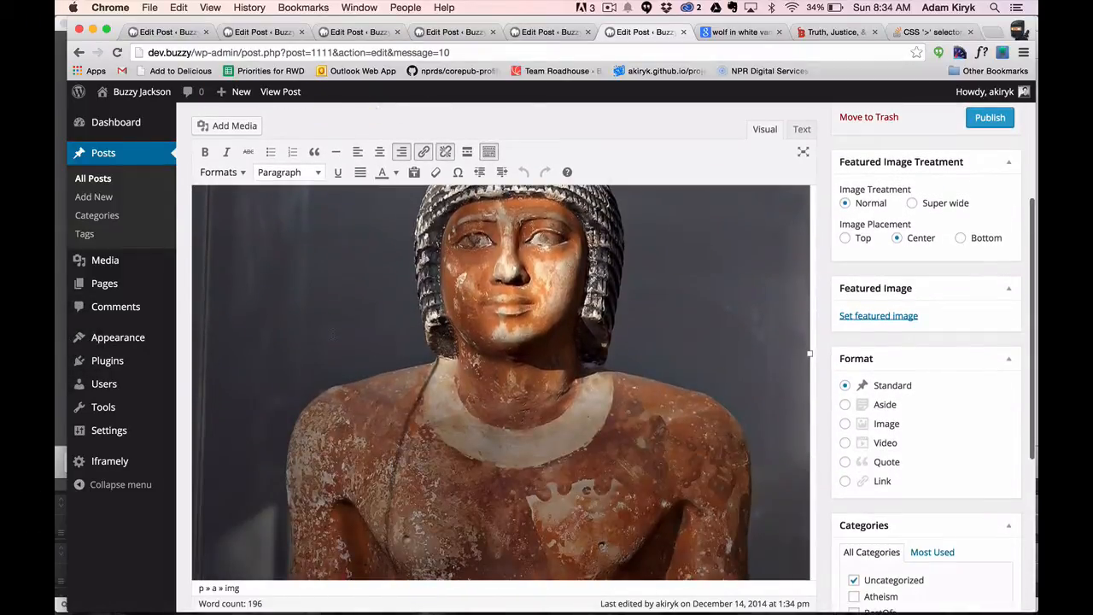
{"action": "scroll", "coordinate": [427, 419], "scroll_direction": "up", "scroll_amount": 3}
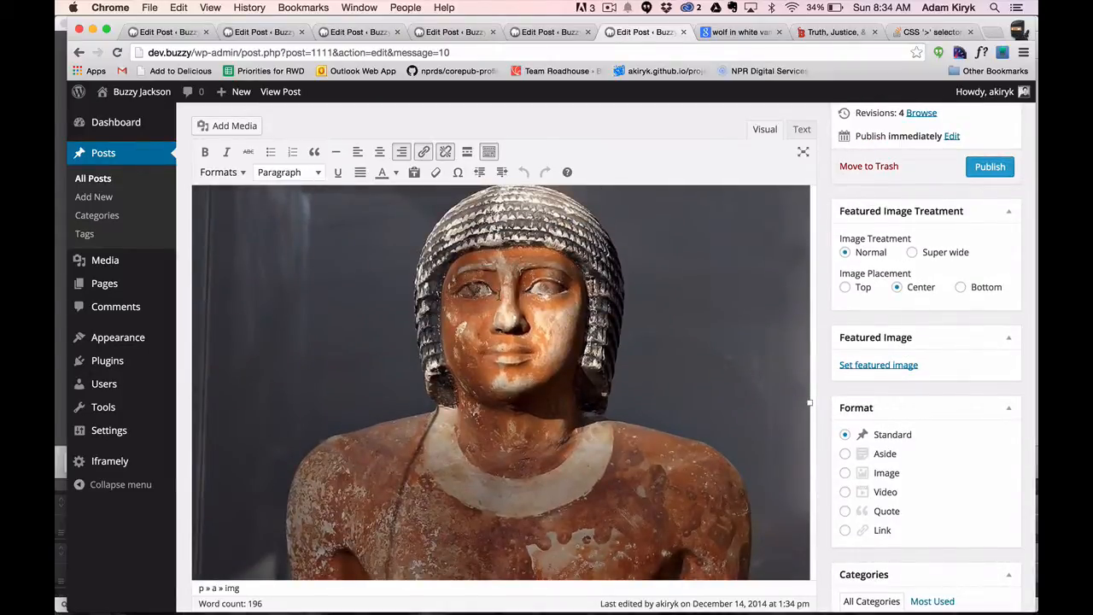
{"action": "scroll", "coordinate": [499, 294], "scroll_direction": "down", "scroll_amount": 5}
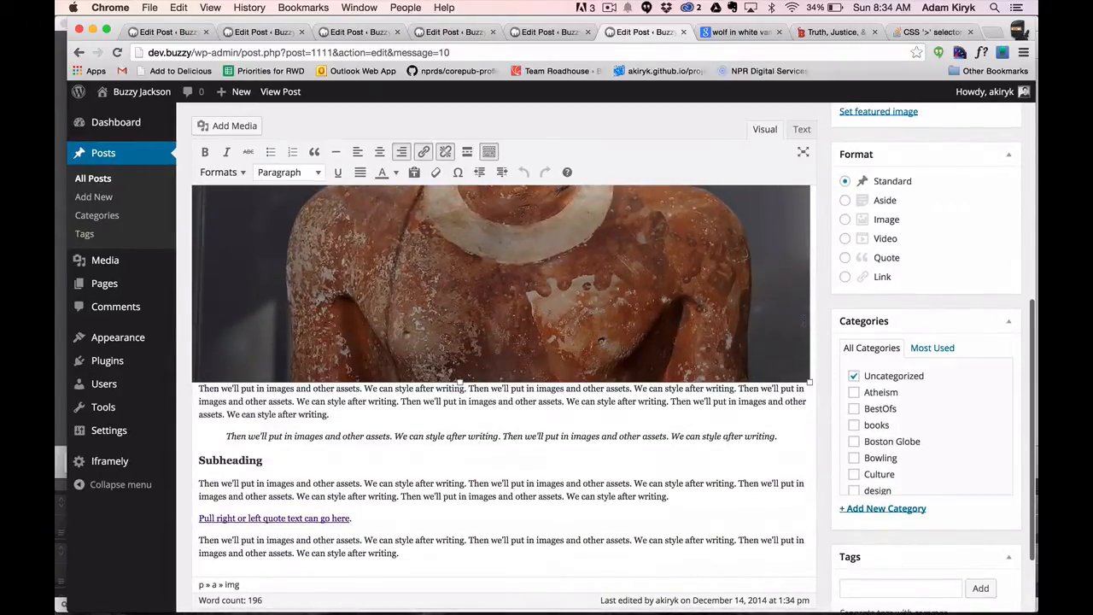
{"action": "key", "text": "BackSpace"}
Insert the wolf book-cover image Darnielle_shirt_688-x-371px1.jpg with Left alignment in the empty paragraph below "Have some text first".
{"action": "scroll", "coordinate": [484, 291], "scroll_direction": "up", "scroll_amount": 3}
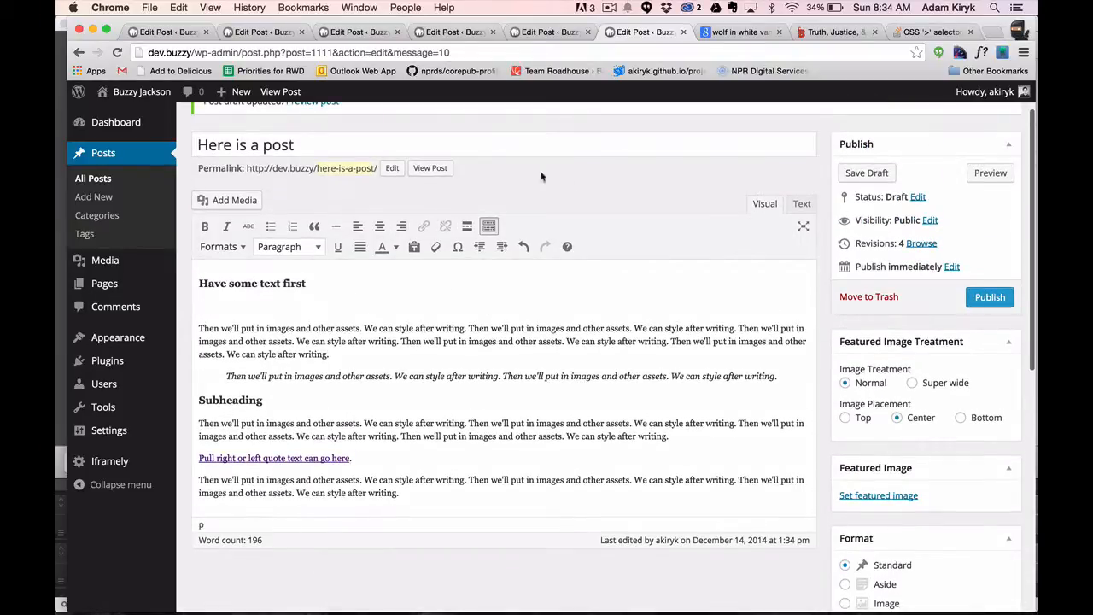
{"action": "left_click", "coordinate": [218, 200]}
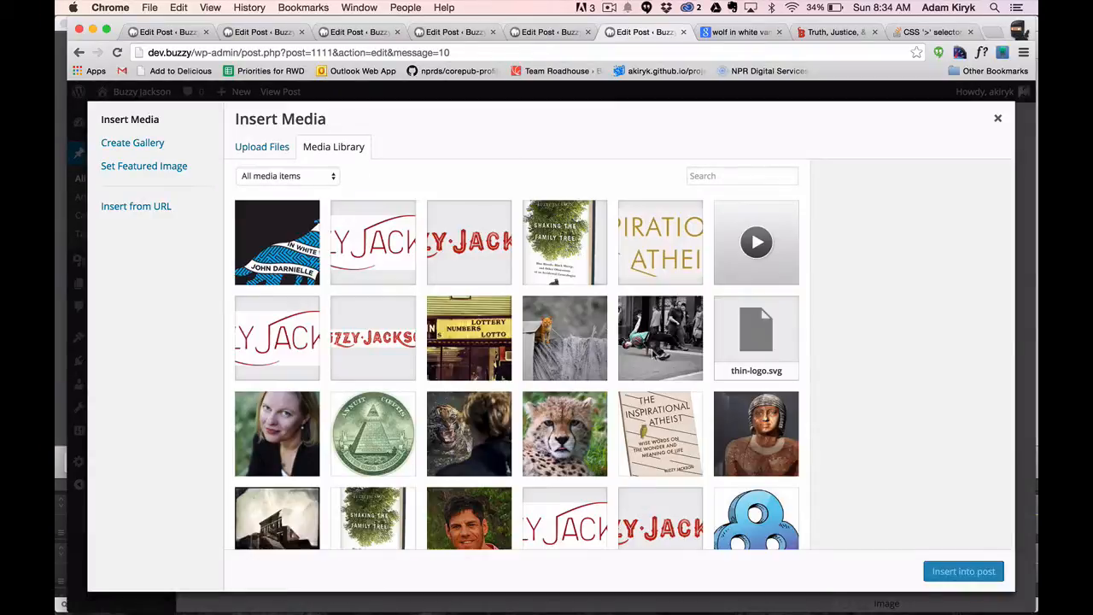
{"action": "left_click", "coordinate": [316, 257]}
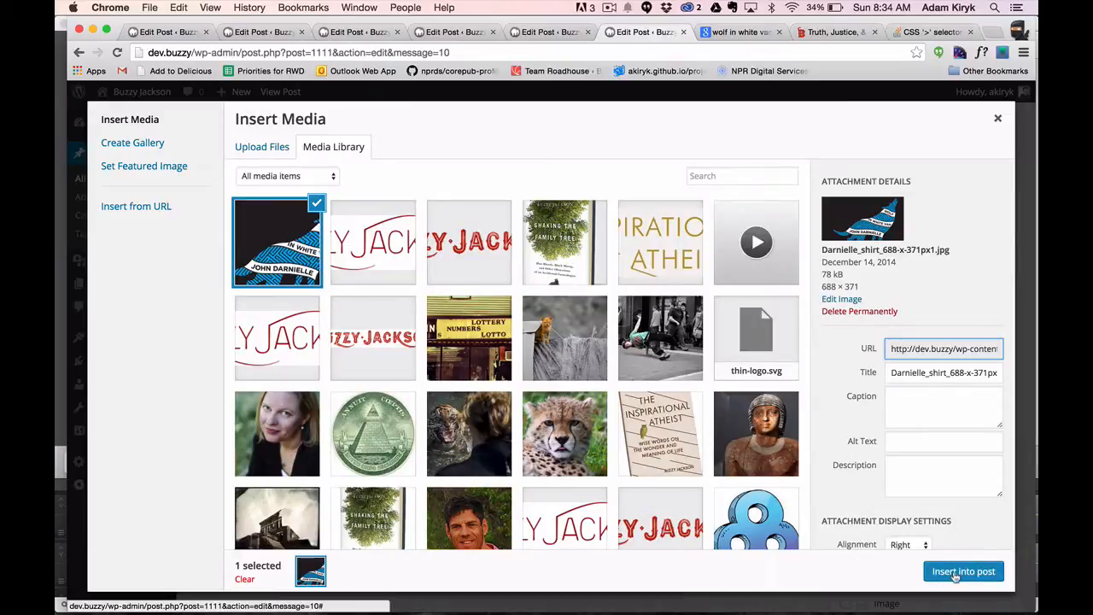
{"action": "scroll", "coordinate": [946, 511], "scroll_direction": "down", "scroll_amount": 3}
{"action": "left_click", "coordinate": [906, 483]}
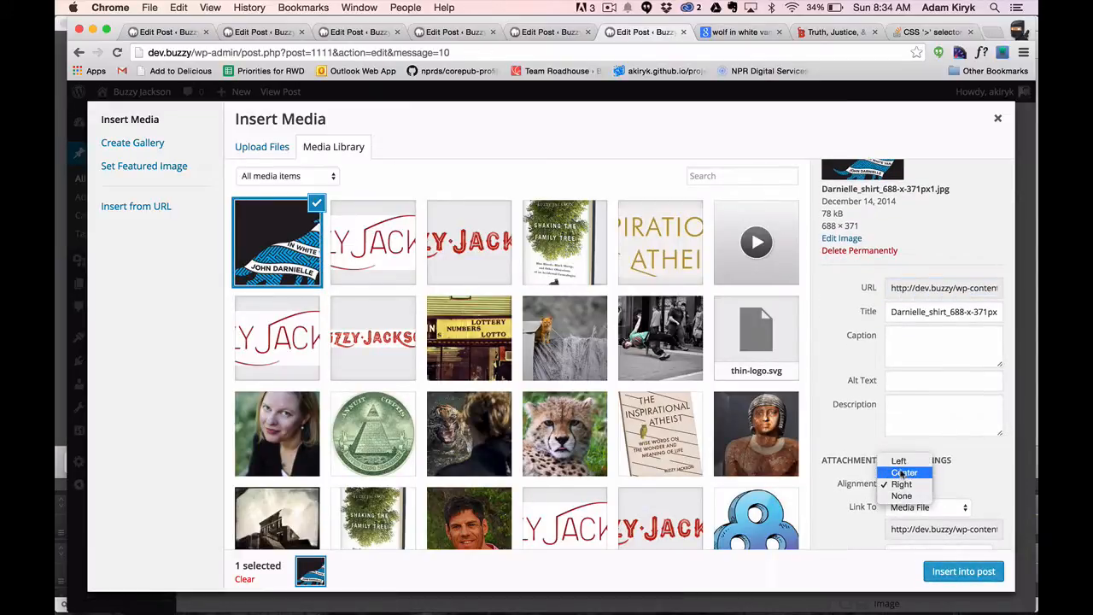
{"action": "left_click", "coordinate": [900, 462]}
{"action": "left_click", "coordinate": [963, 571]}
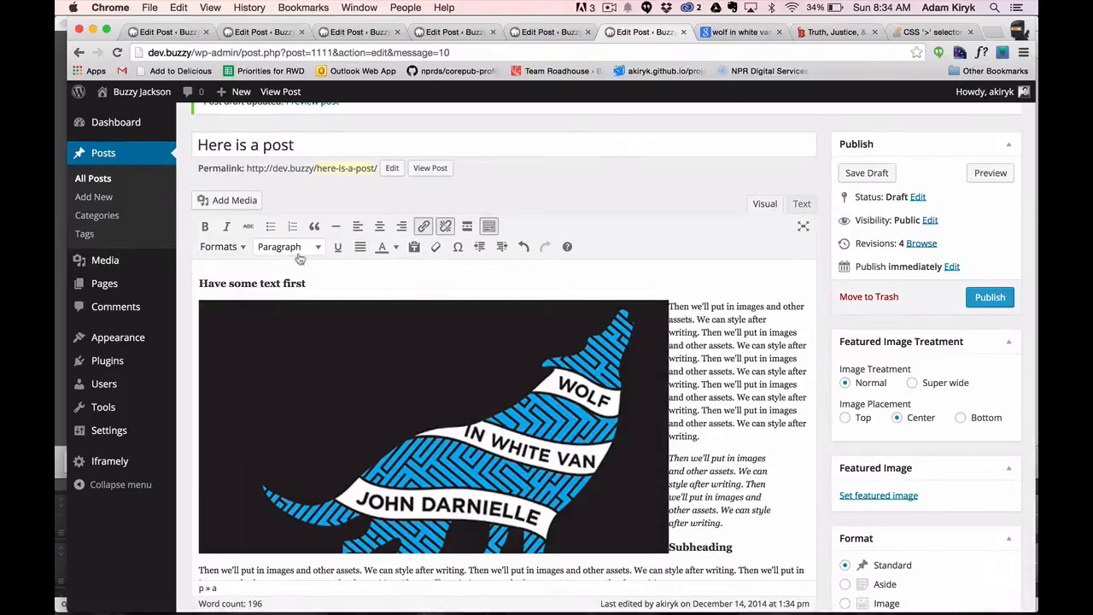
Remove the left-aligned wolf book-cover image from the post.
{"action": "left_click", "coordinate": [228, 321]}
{"action": "left_click", "coordinate": [384, 286]}
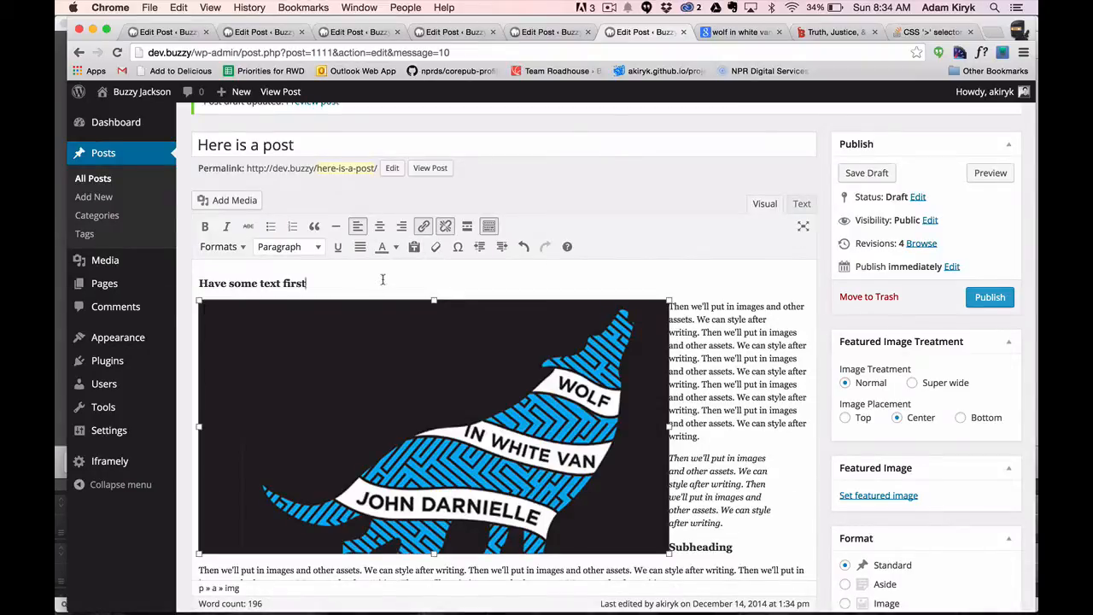
{"action": "left_click", "coordinate": [361, 340]}
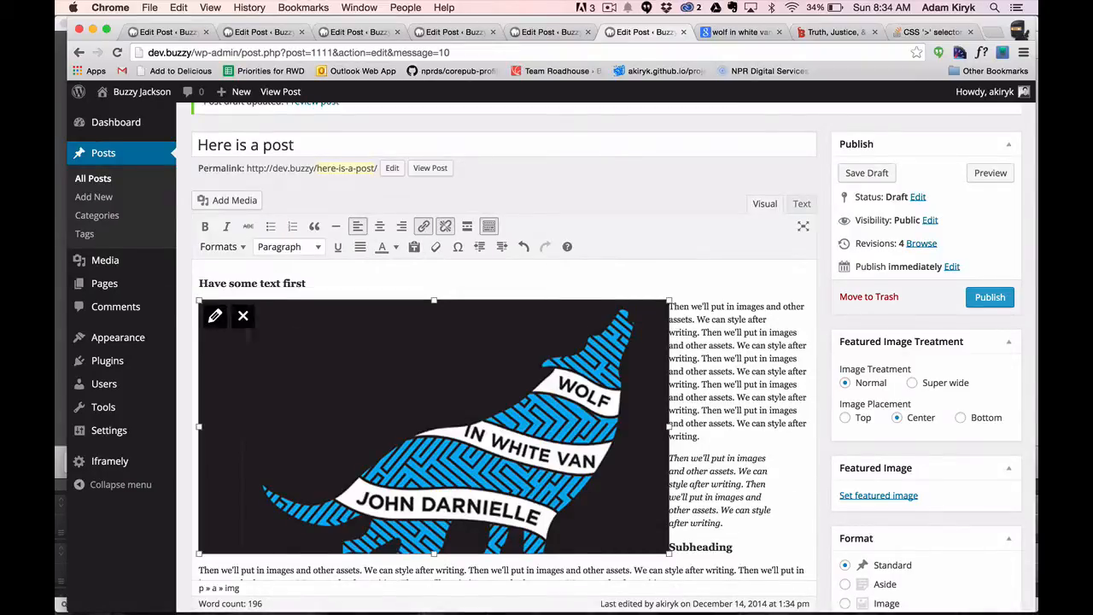
{"action": "left_click", "coordinate": [243, 319]}
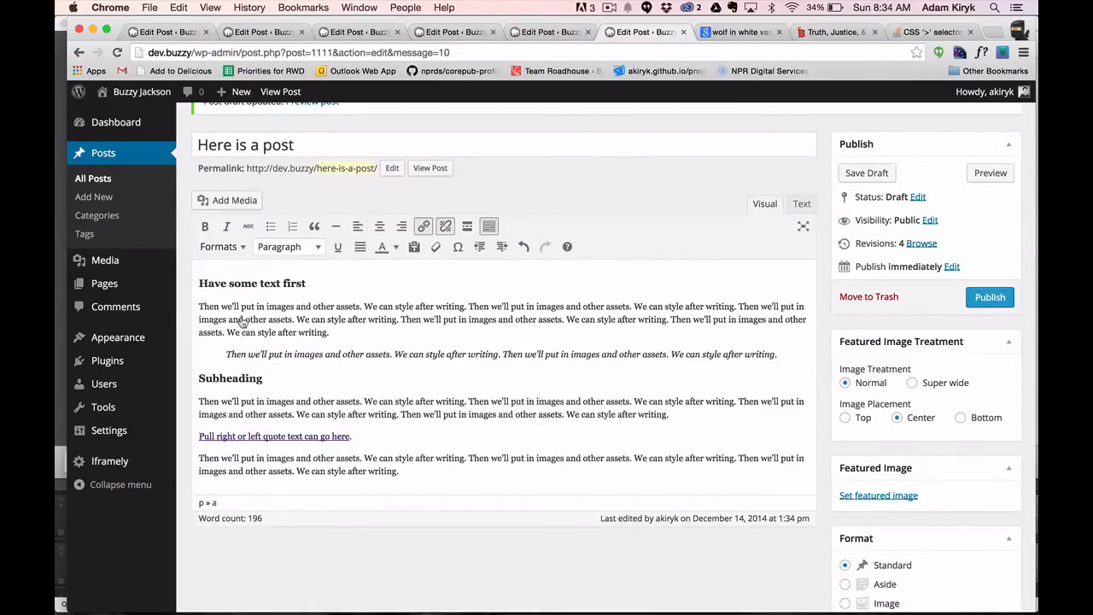
Add an empty paragraph above the first body paragraph and insert museum.jpg there with Left alignment.
{"action": "left_click", "coordinate": [198, 306]}
{"action": "key", "text": "Return"}
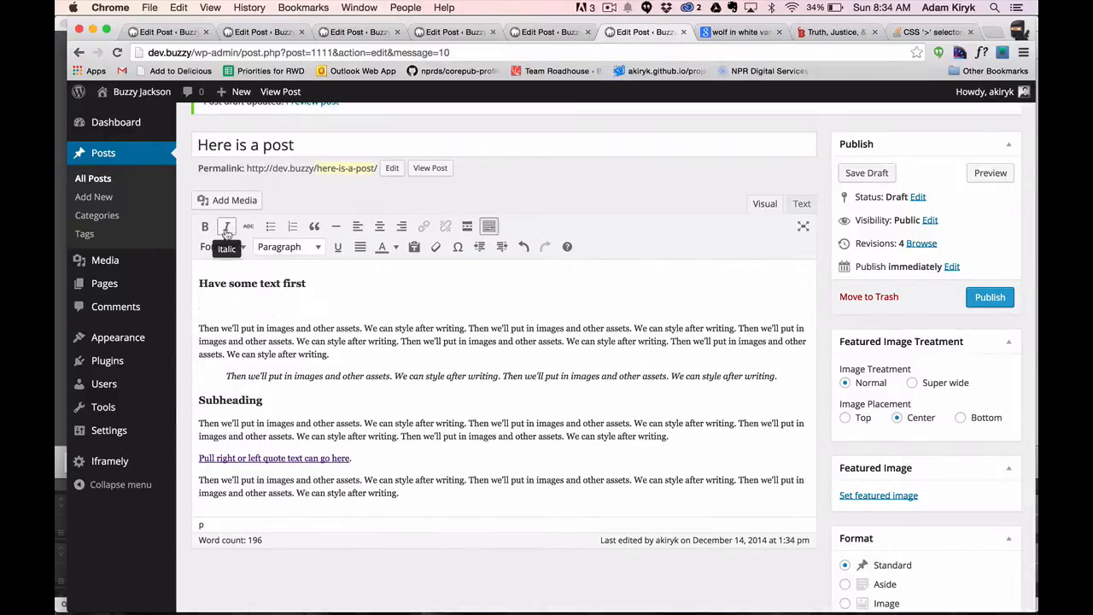
{"action": "left_click", "coordinate": [236, 202]}
{"action": "left_click", "coordinate": [755, 434]}
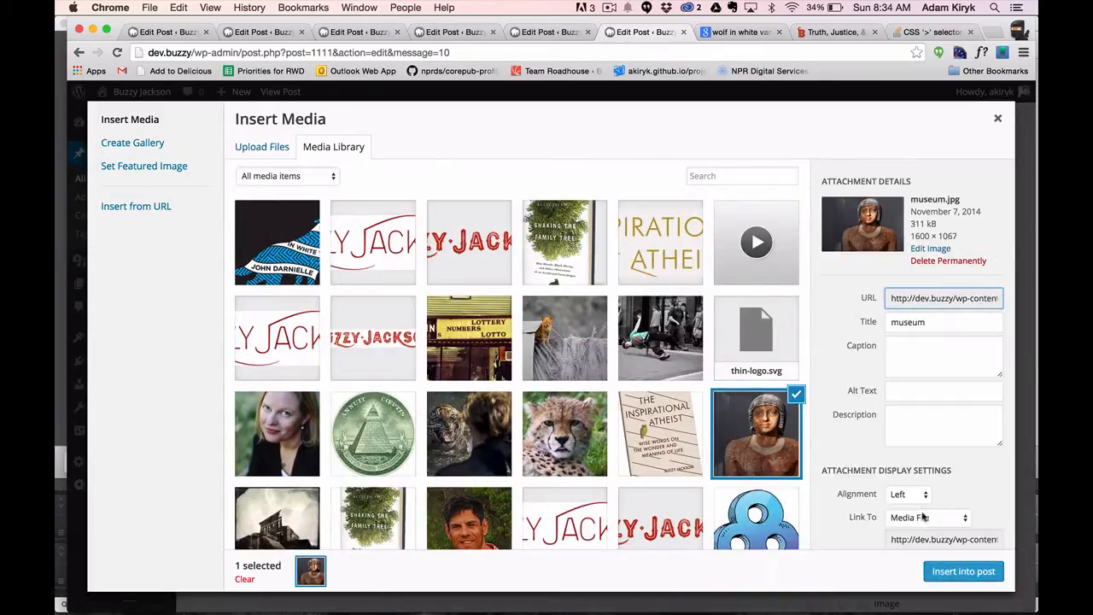
{"action": "left_click", "coordinate": [963, 571]}
Review the alignment and size options of the inserted museum image, keeping Left alignment and the Large – 640 × 426 size.
{"action": "left_click", "coordinate": [323, 367]}
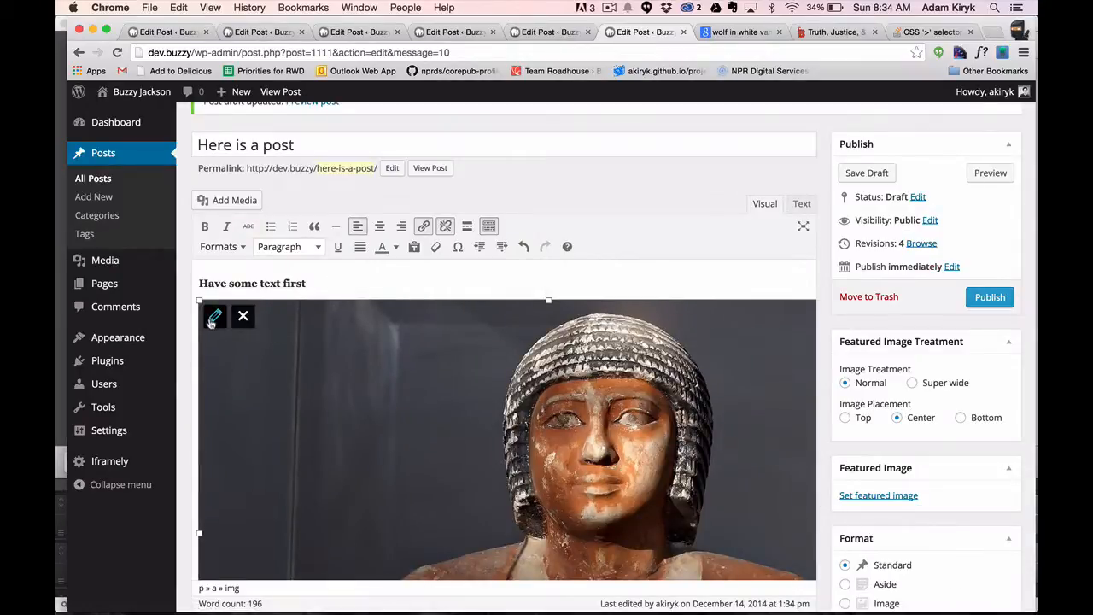
{"action": "left_click", "coordinate": [382, 277]}
{"action": "left_click", "coordinate": [215, 318]}
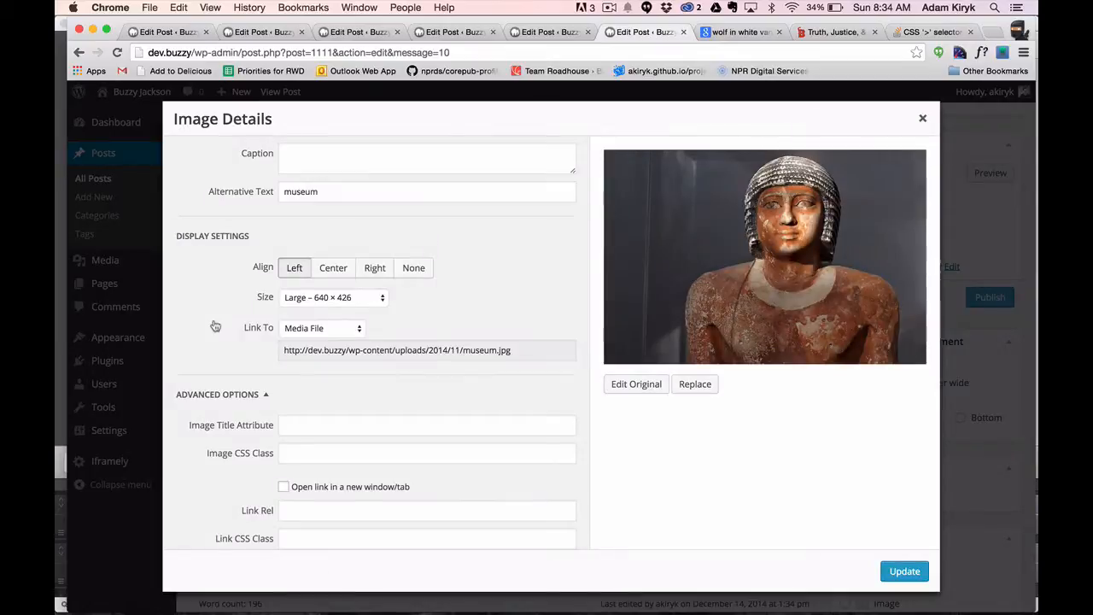
{"action": "left_click", "coordinate": [333, 273]}
{"action": "left_click", "coordinate": [369, 272]}
{"action": "left_click", "coordinate": [290, 271]}
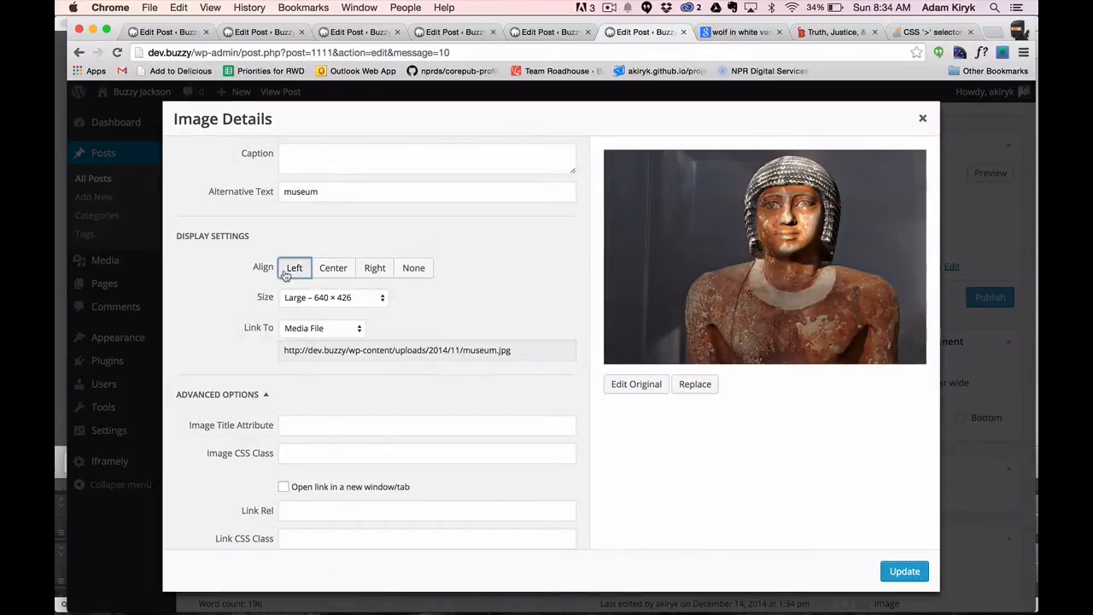
{"action": "left_click", "coordinate": [351, 303]}
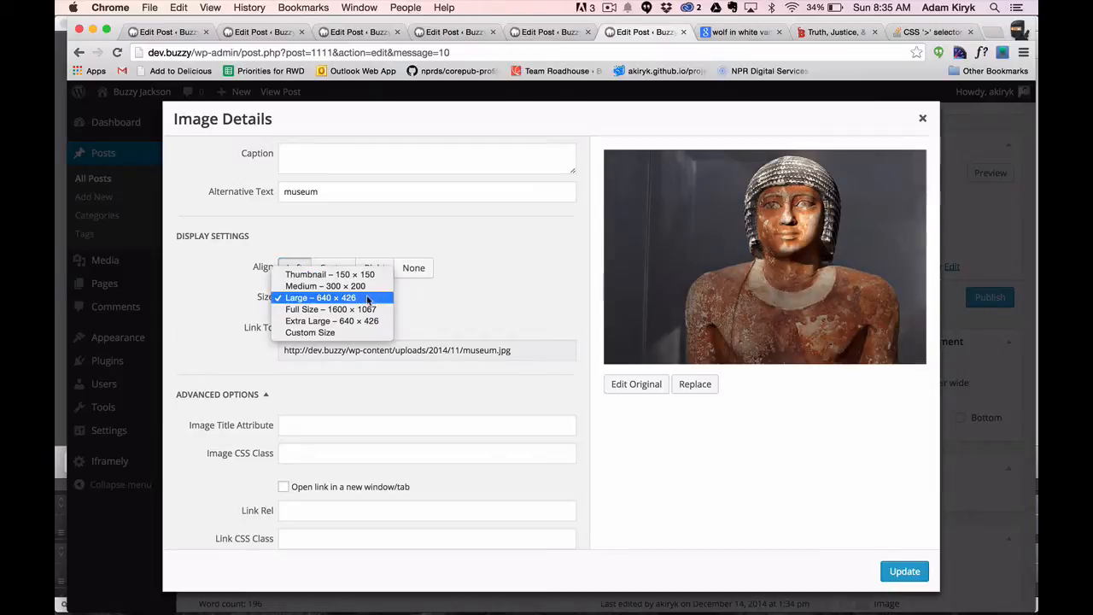
{"action": "left_click", "coordinate": [406, 310]}
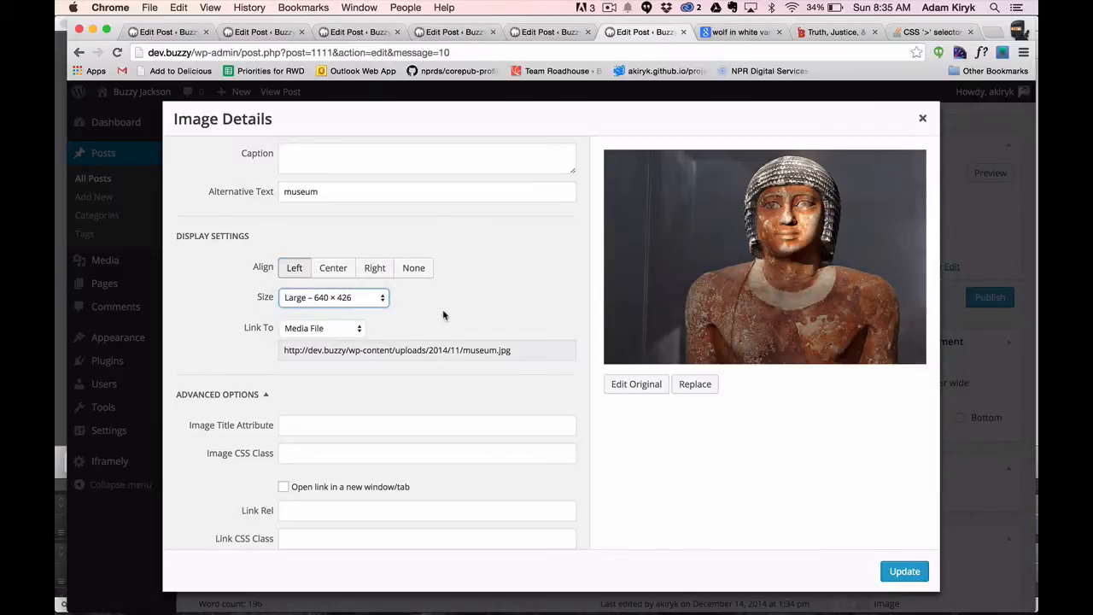
{"action": "left_click", "coordinate": [905, 572]}
Preview the draft post and examine how the left-aligned museum image sits beside the first paragraph.
{"action": "scroll", "coordinate": [430, 406], "scroll_direction": "down", "scroll_amount": 5}
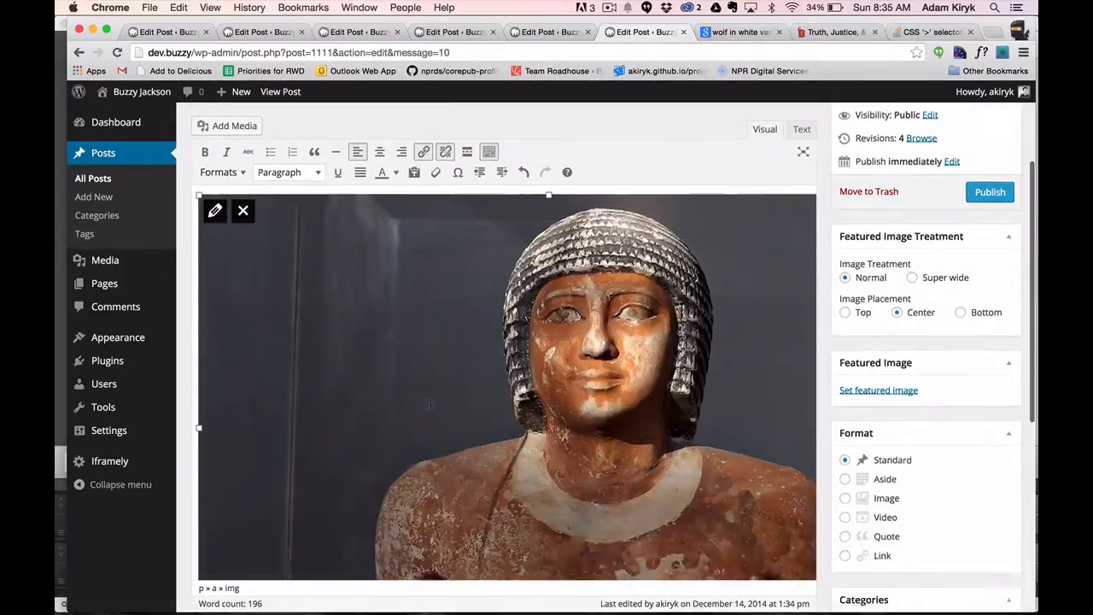
{"action": "scroll", "coordinate": [869, 300], "scroll_direction": "up", "scroll_amount": 5}
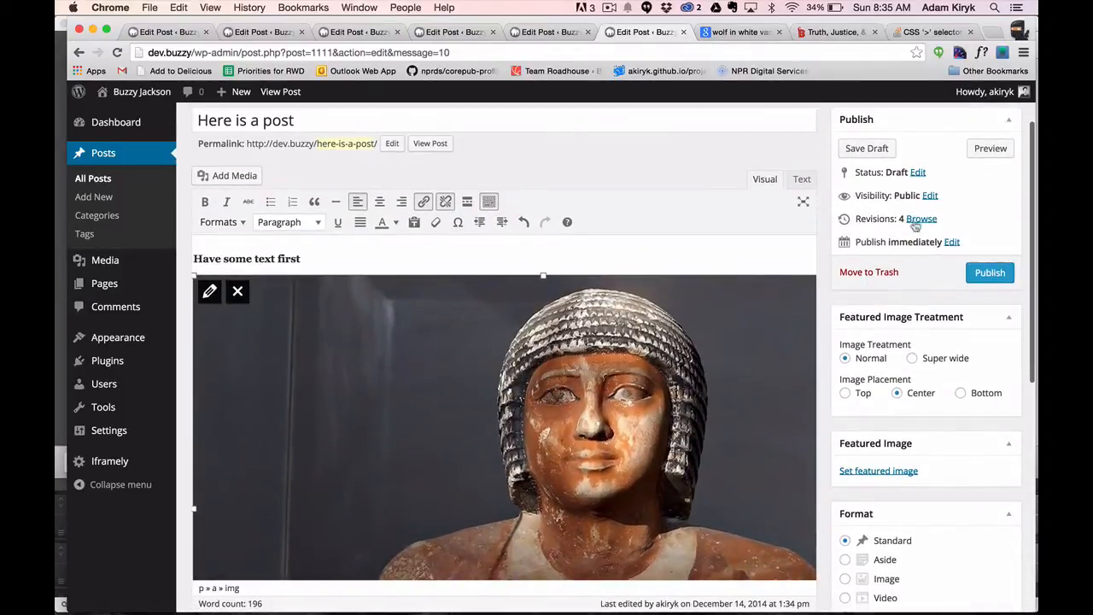
{"action": "left_click", "coordinate": [989, 148]}
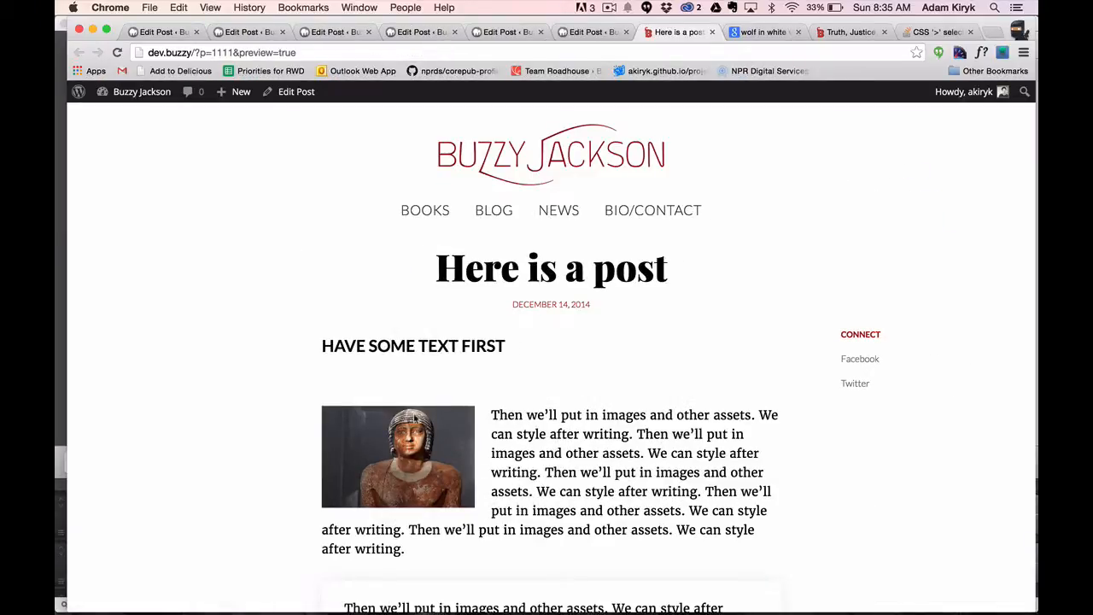
{"action": "scroll", "coordinate": [415, 419], "scroll_direction": "down", "scroll_amount": 1}
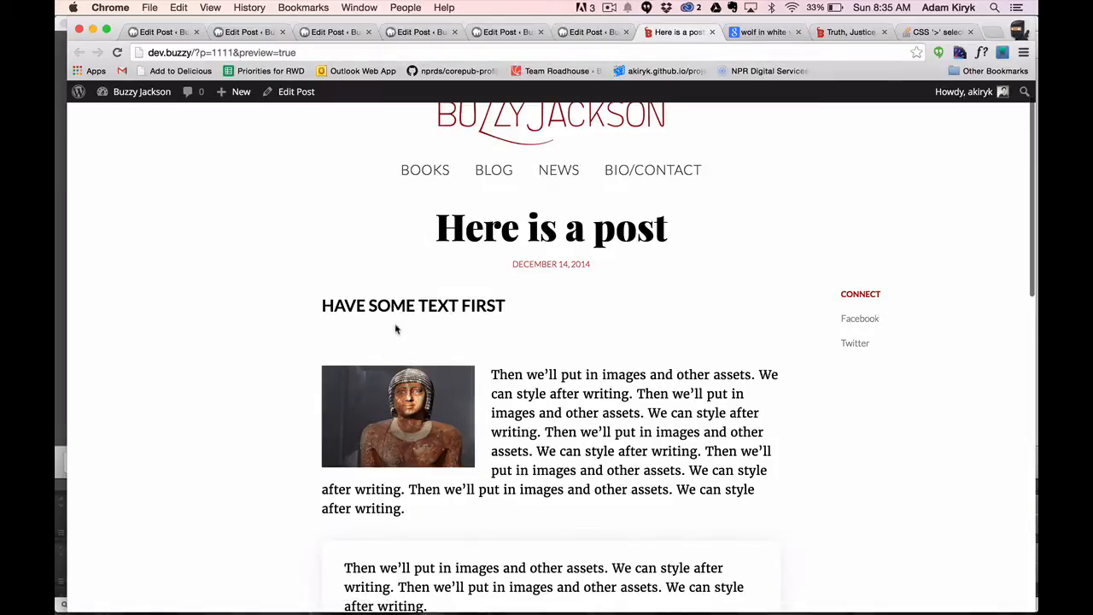
{"action": "scroll", "coordinate": [395, 329], "scroll_direction": "down", "scroll_amount": 2}
Return to editing the post and delete the empty paragraph between the "Have some text first" heading and the image.
{"action": "left_click", "coordinate": [295, 91]}
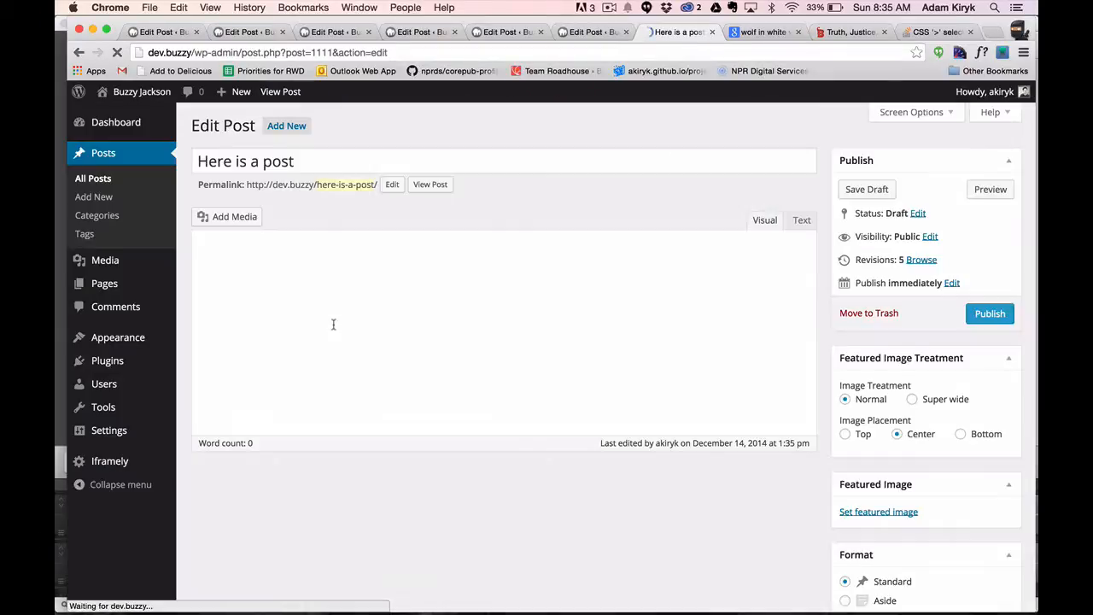
{"action": "left_click", "coordinate": [228, 323]}
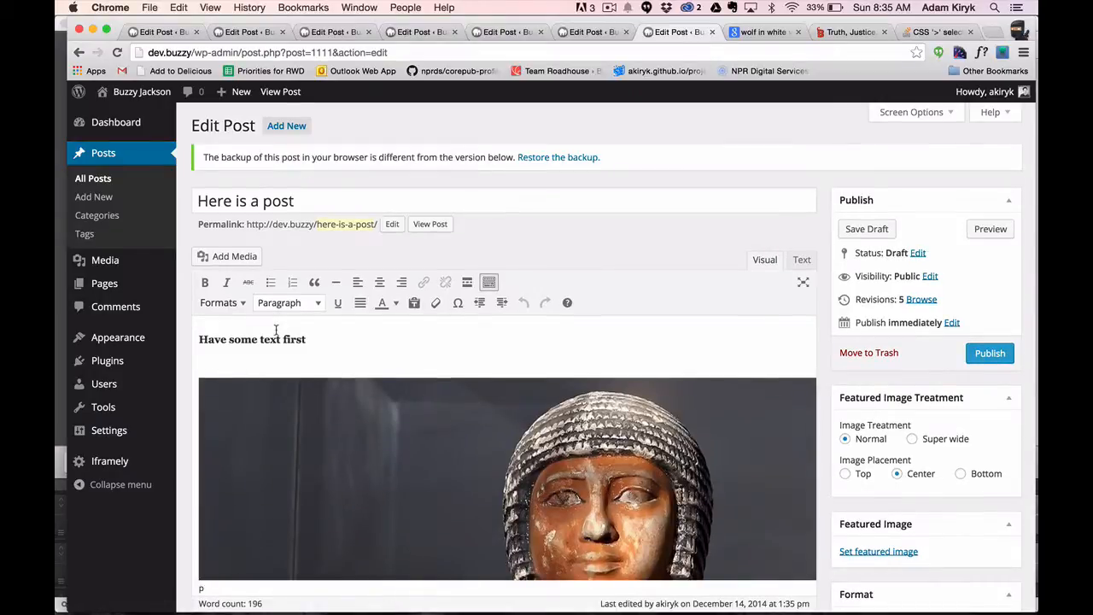
{"action": "key", "text": "BackSpace"}
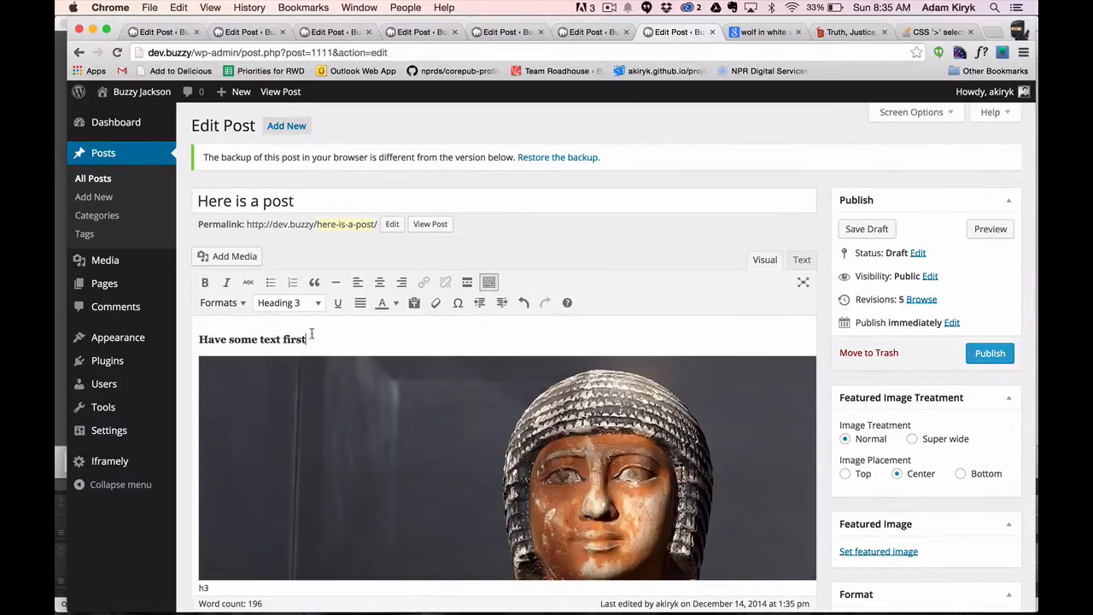
Set lottery.jpg from the media library as the post's featured image.
{"action": "scroll", "coordinate": [338, 337], "scroll_direction": "down", "scroll_amount": 5}
{"action": "scroll", "coordinate": [337, 338], "scroll_direction": "down", "scroll_amount": 1}
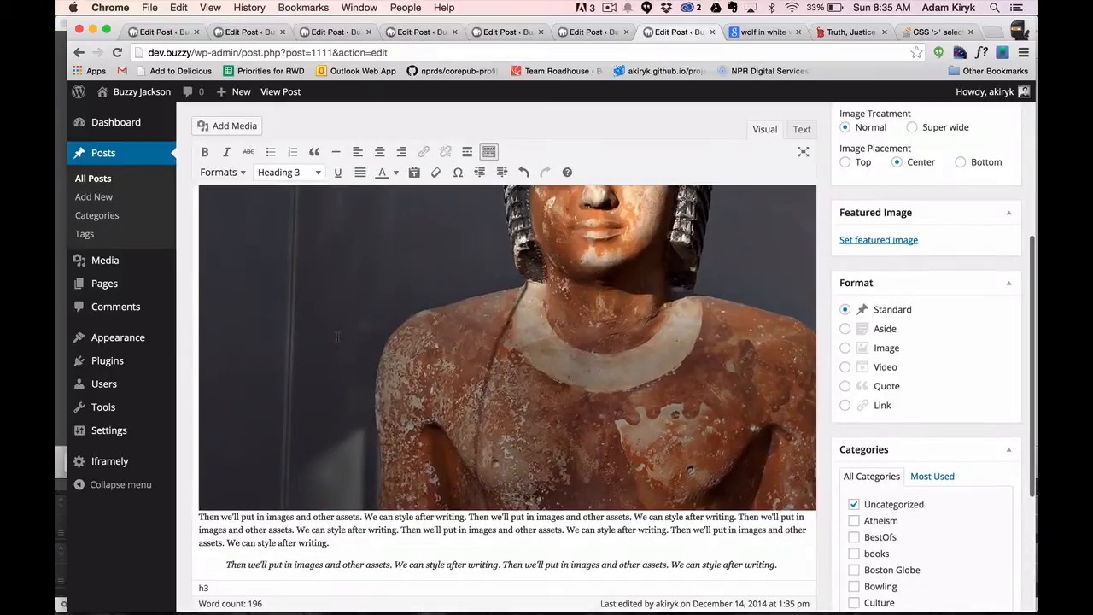
{"action": "scroll", "coordinate": [337, 337], "scroll_direction": "right", "scroll_amount": 2}
{"action": "scroll", "coordinate": [910, 280], "scroll_direction": "up", "scroll_amount": 2}
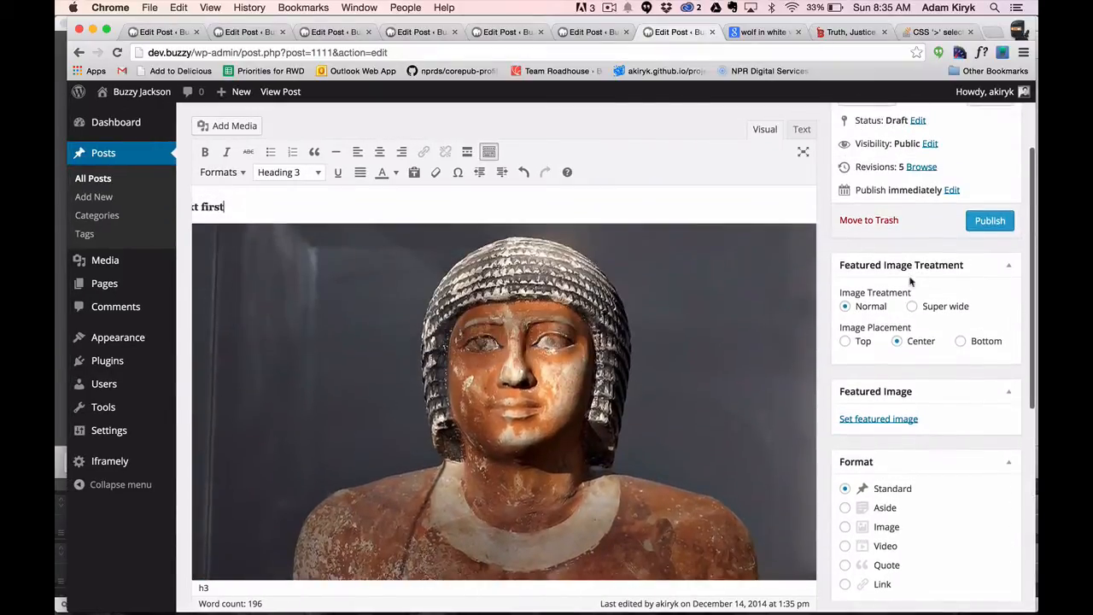
{"action": "scroll", "coordinate": [910, 277], "scroll_direction": "up", "scroll_amount": 2}
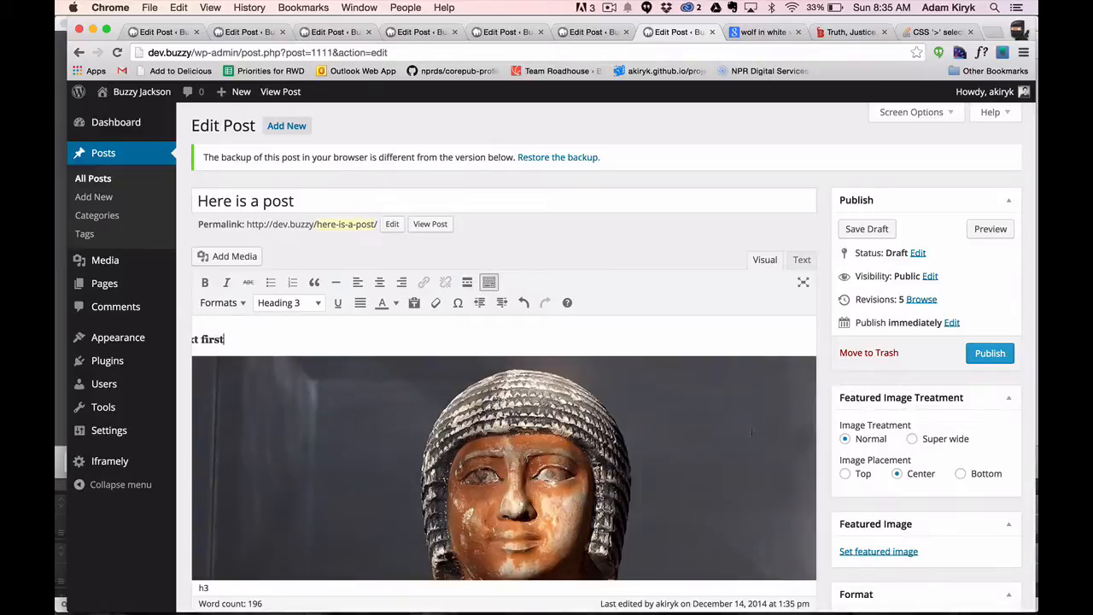
{"action": "left_click", "coordinate": [876, 551]}
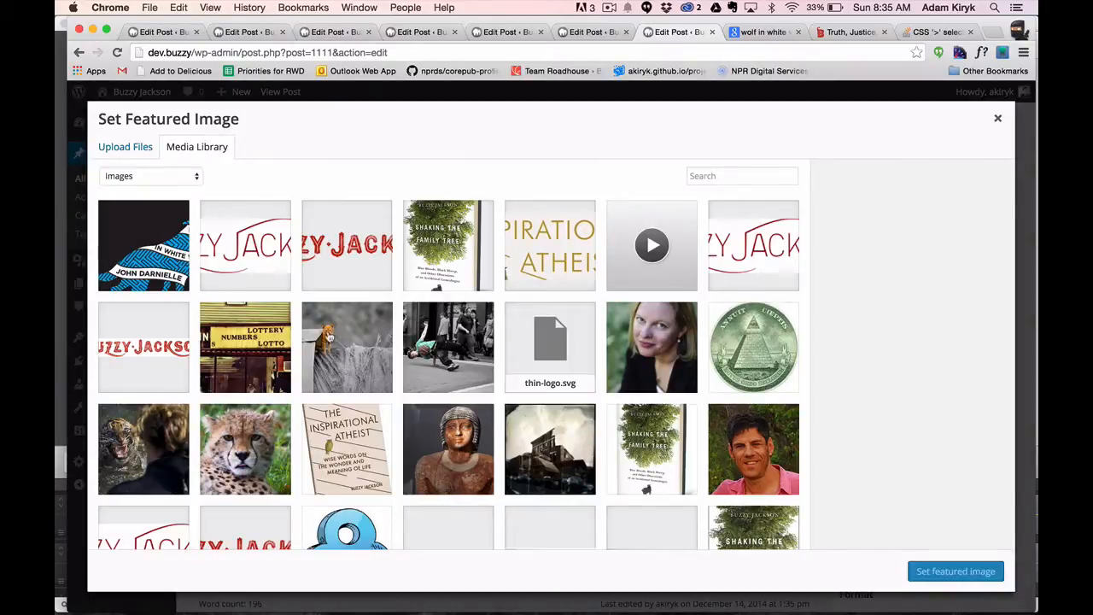
{"action": "left_click", "coordinate": [226, 327]}
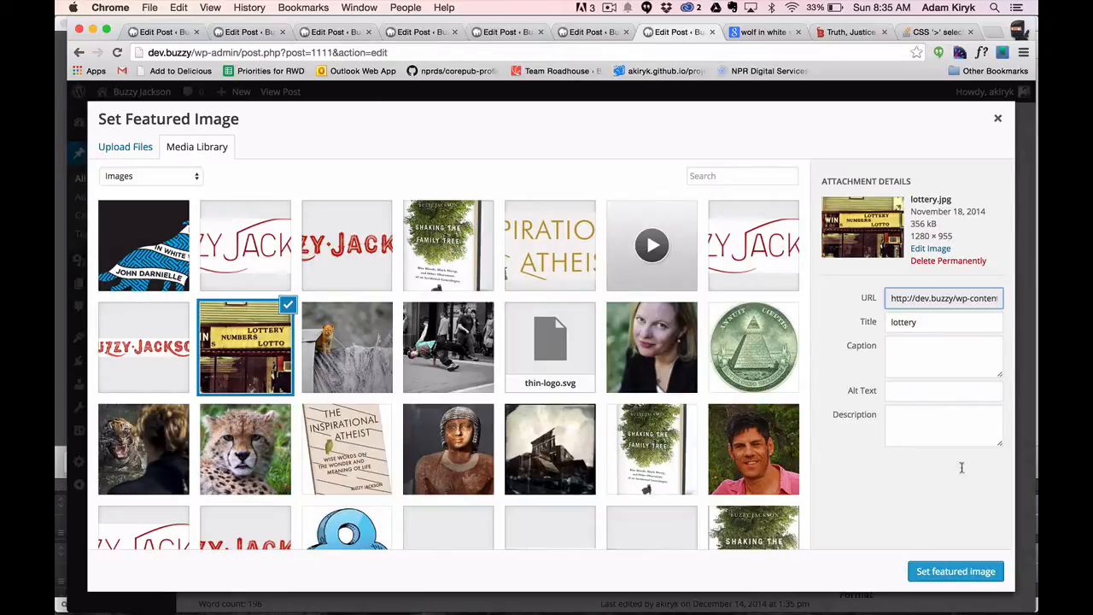
{"action": "left_click", "coordinate": [955, 568]}
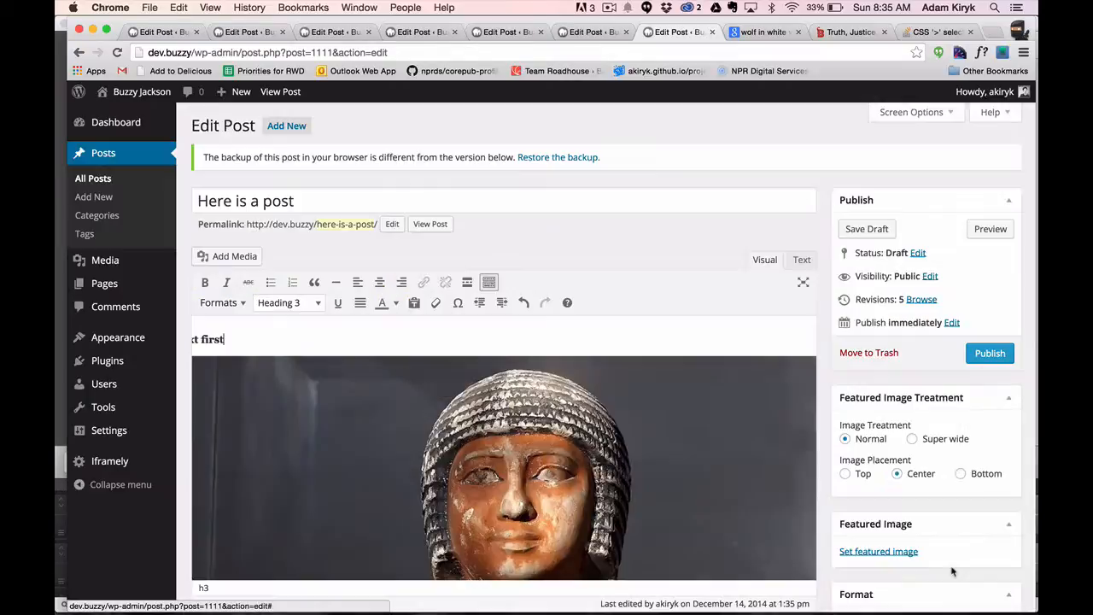
Set the featured image treatment to Super wide with Bottom placement and publish the post.
{"action": "left_click", "coordinate": [914, 441]}
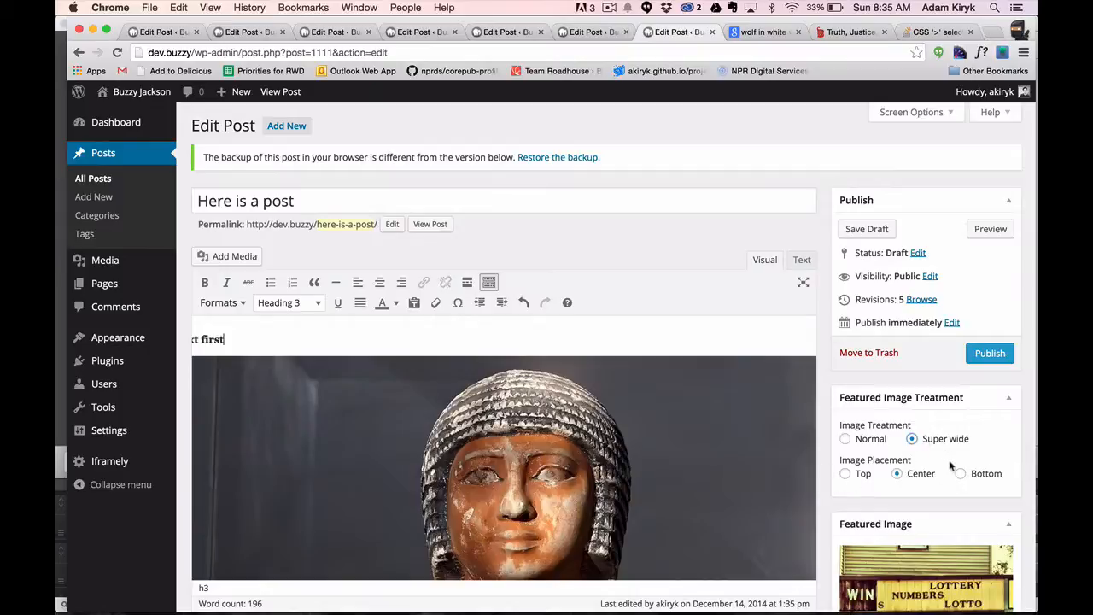
{"action": "scroll", "coordinate": [951, 466], "scroll_direction": "down", "scroll_amount": 2}
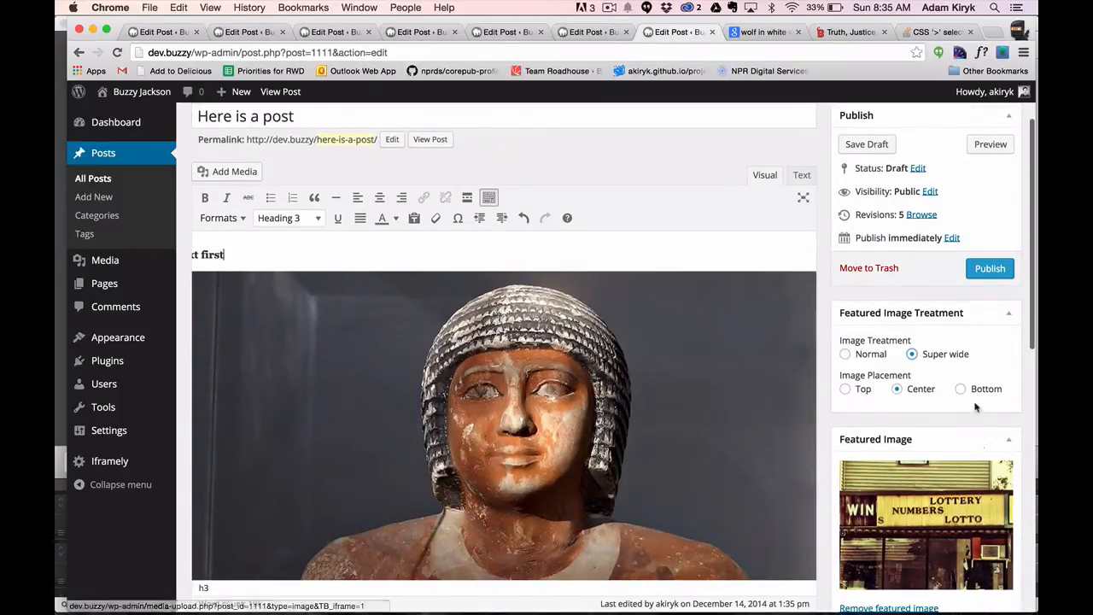
{"action": "left_click", "coordinate": [962, 390]}
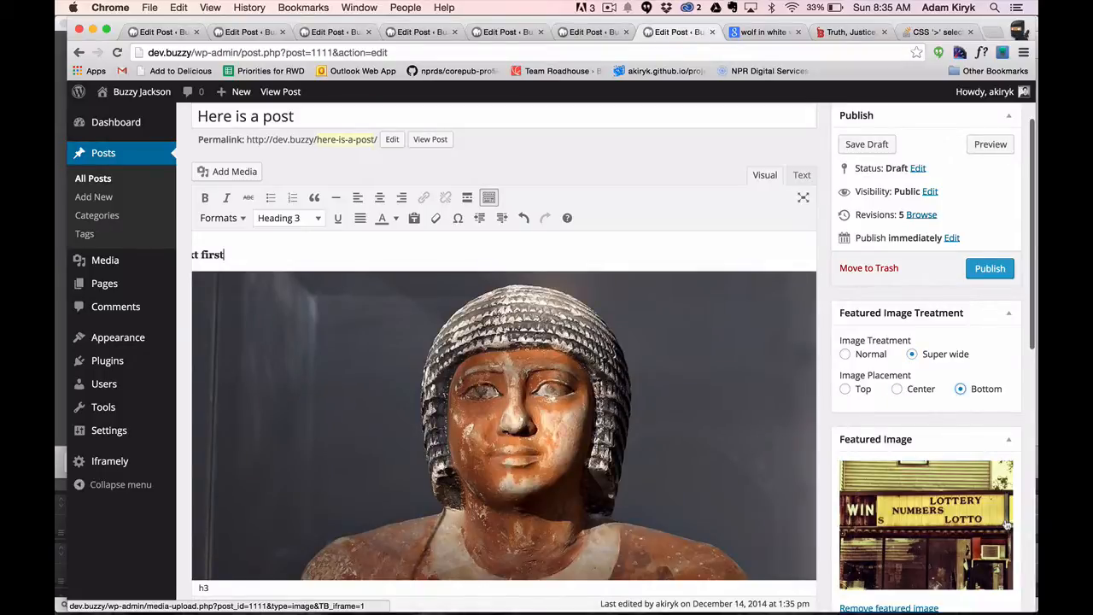
{"action": "left_click", "coordinate": [995, 271]}
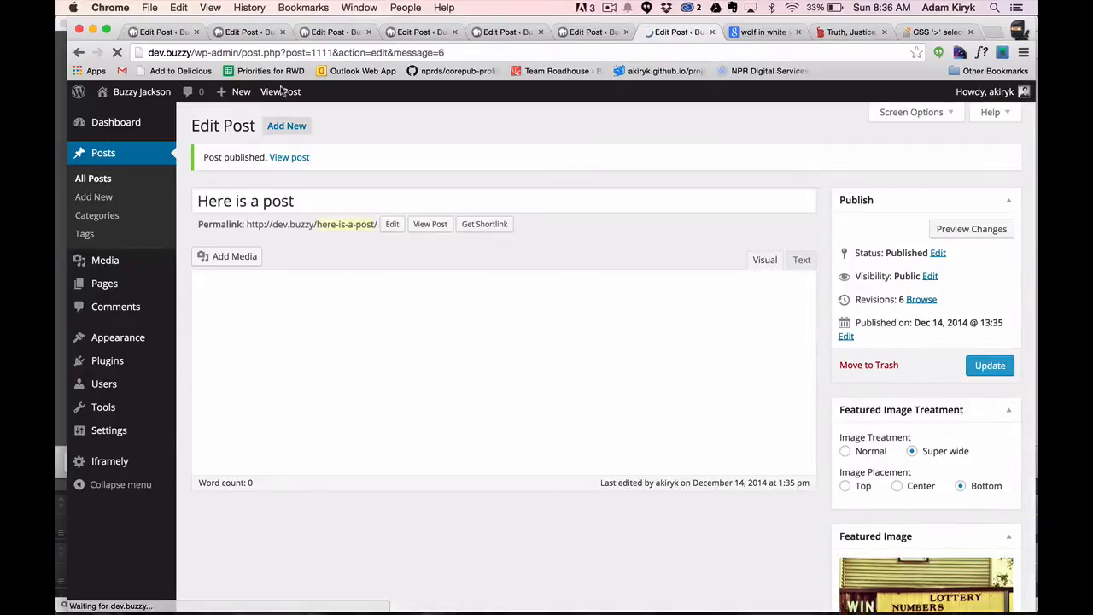
View the published post and examine how the super-wide featured image is cropped above the title.
{"action": "left_click", "coordinate": [282, 92]}
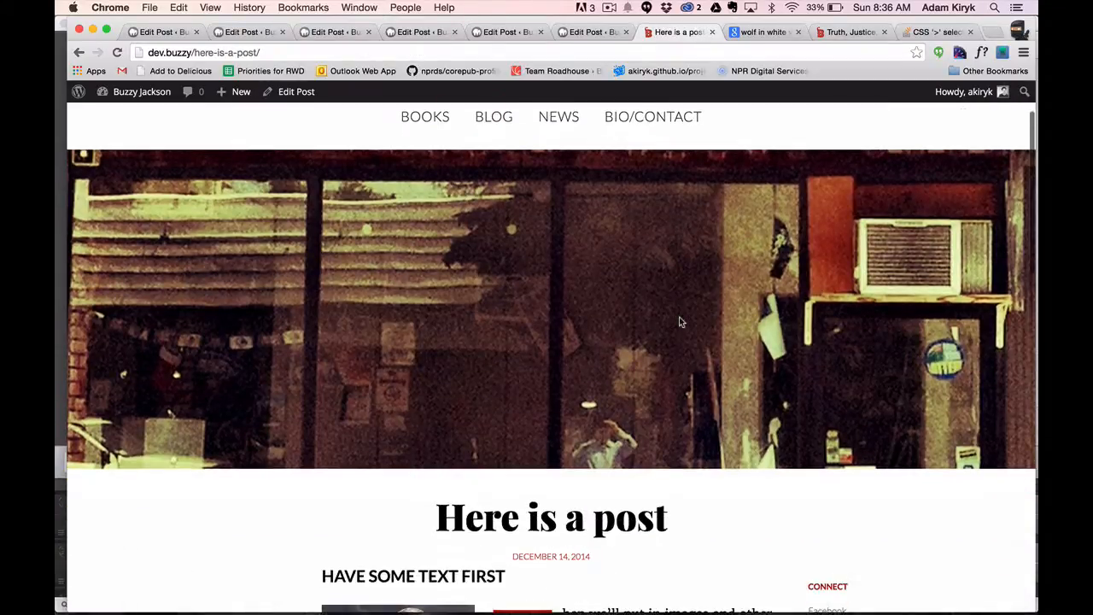
{"action": "scroll", "coordinate": [679, 317], "scroll_direction": "down", "scroll_amount": 5}
{"action": "scroll", "coordinate": [679, 317], "scroll_direction": "up", "scroll_amount": 6}
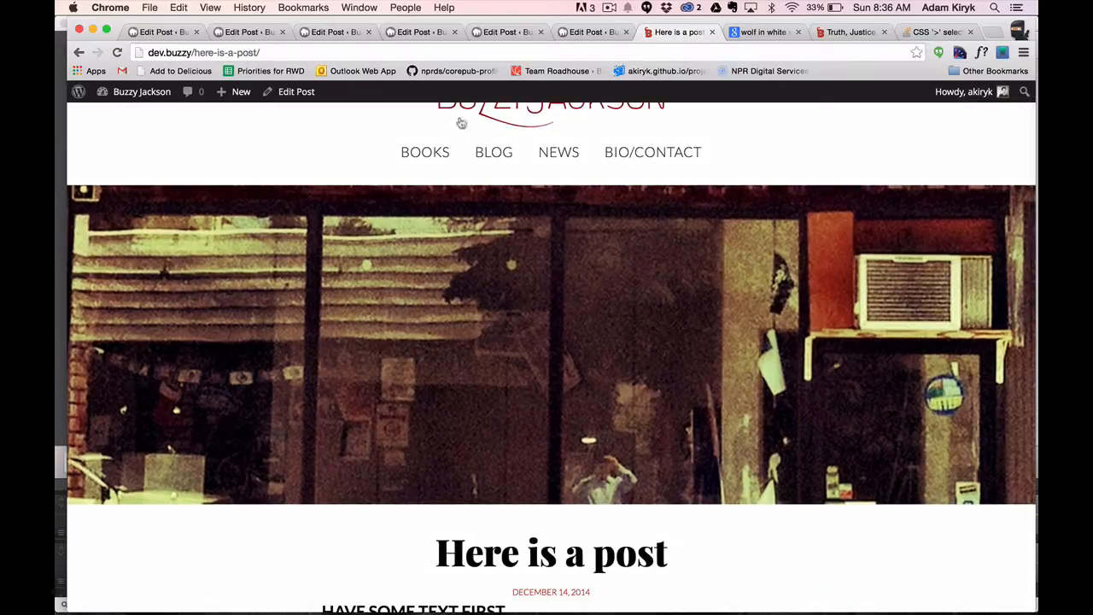
{"action": "scroll", "coordinate": [461, 123], "scroll_direction": "up", "scroll_amount": 2}
Reopen the post for editing, change the featured image placement to Top and update the post.
{"action": "left_click", "coordinate": [296, 92]}
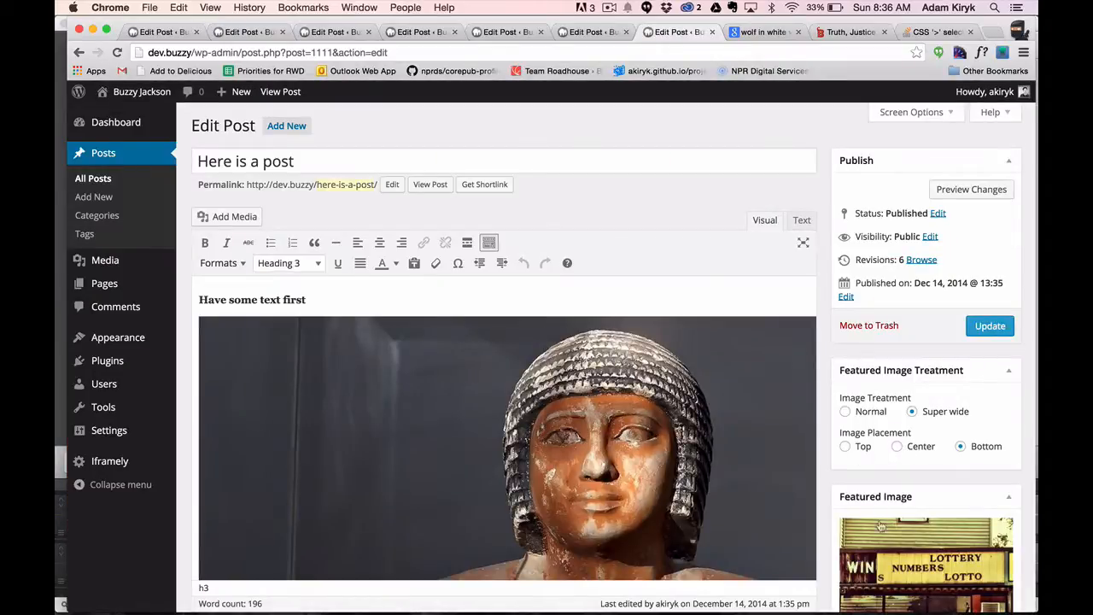
{"action": "left_click", "coordinate": [845, 447]}
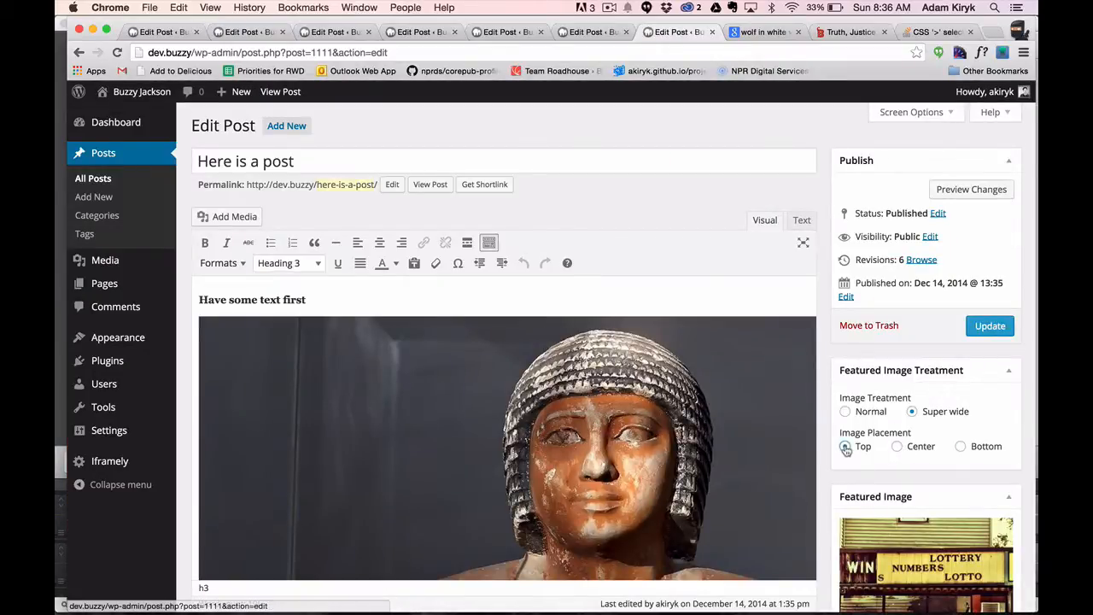
{"action": "left_click", "coordinate": [990, 325]}
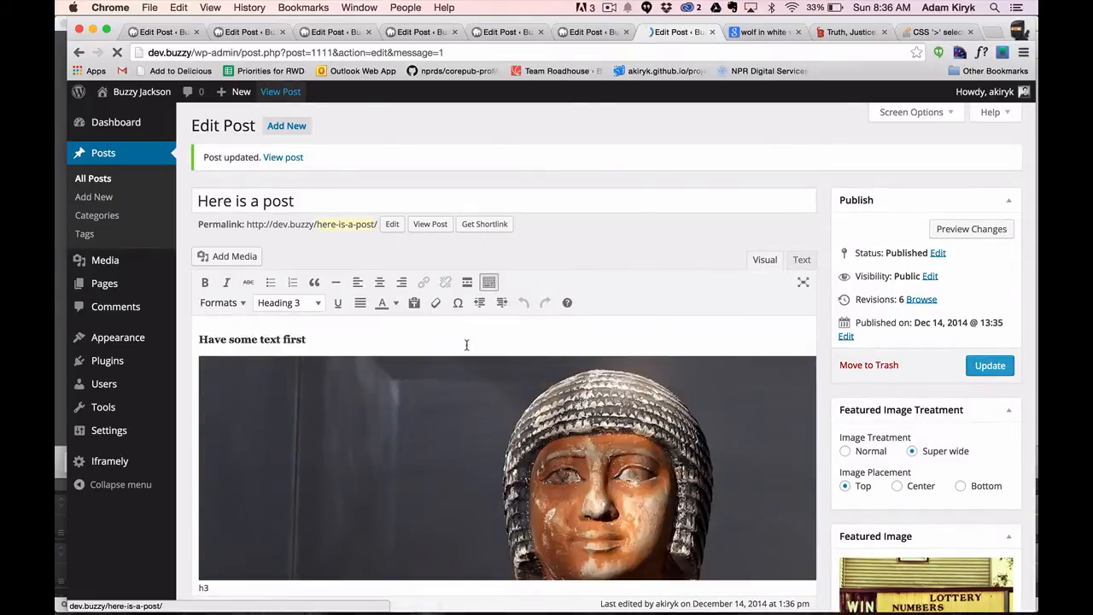
View the updated post and examine the featured image crop, the first heading and the initial cap beside the museum image.
{"action": "left_click", "coordinate": [279, 91]}
{"action": "scroll", "coordinate": [467, 348], "scroll_direction": "down", "scroll_amount": 2}
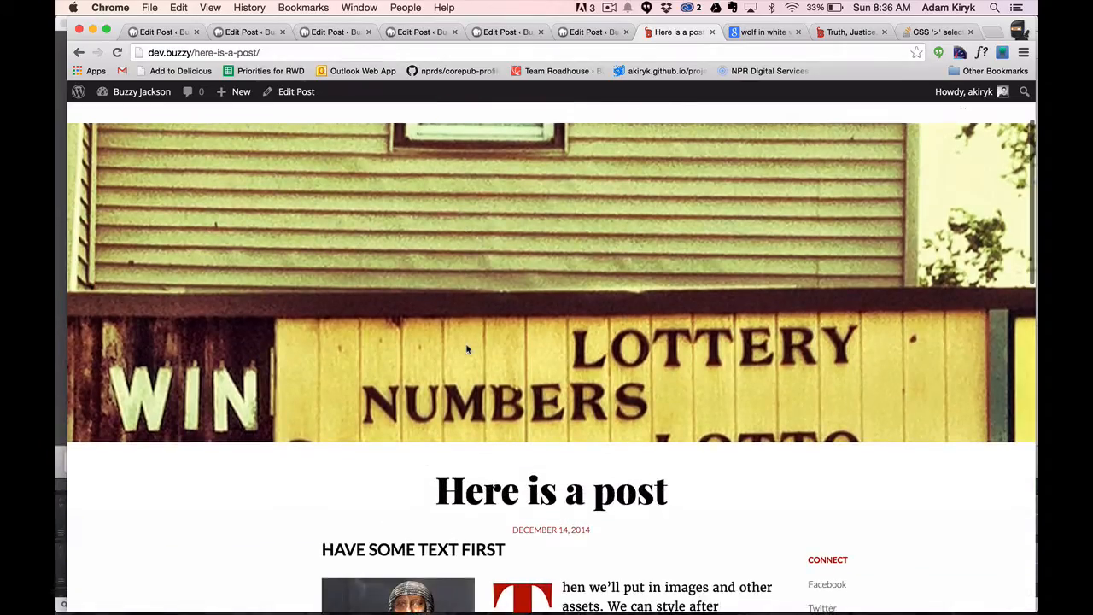
{"action": "scroll", "coordinate": [467, 349], "scroll_direction": "down", "scroll_amount": 1}
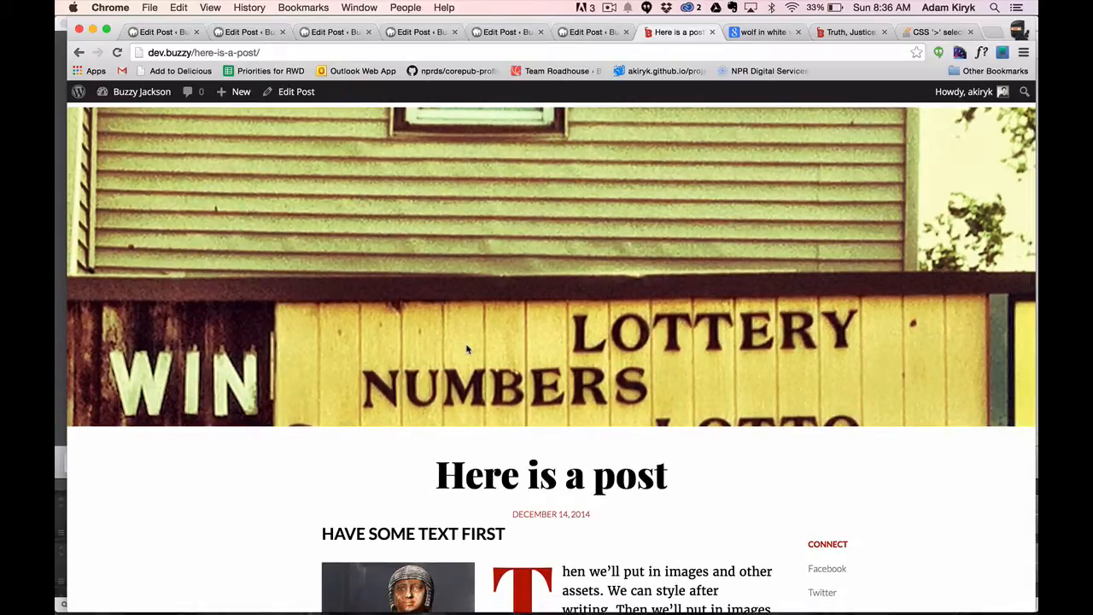
{"action": "scroll", "coordinate": [467, 349], "scroll_direction": "down", "scroll_amount": 5}
{"action": "scroll", "coordinate": [467, 348], "scroll_direction": "down", "scroll_amount": 2}
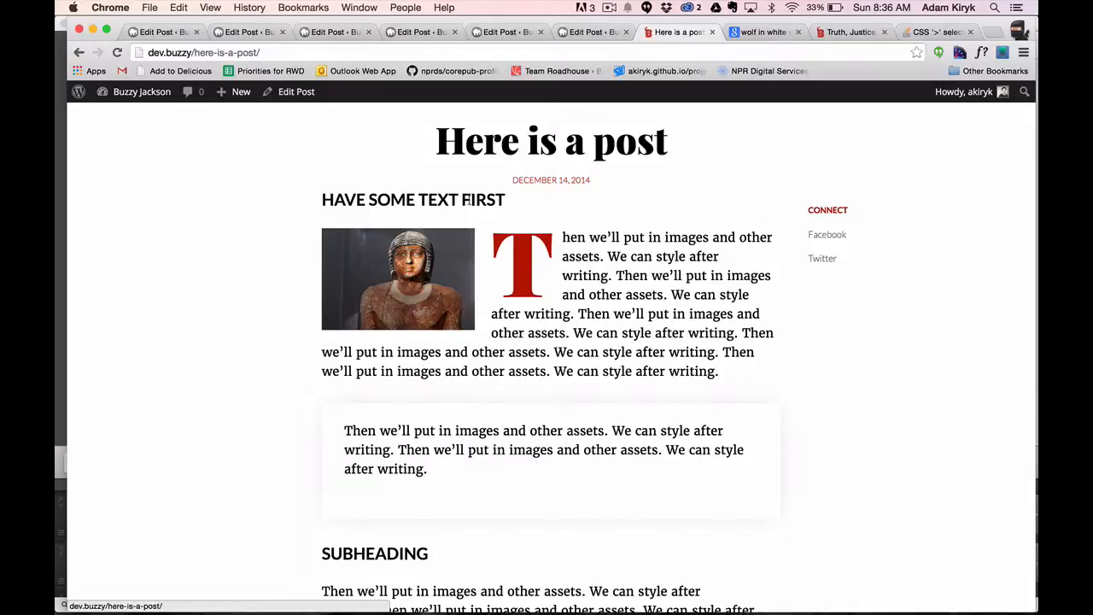
{"action": "left_click_drag", "start_coordinate": [470, 199], "coordinate": [408, 199]}
{"action": "left_click", "coordinate": [707, 202]}
Return to editing the post and apply the "Remove initial cap" format to the first body paragraph.
{"action": "left_click", "coordinate": [291, 92]}
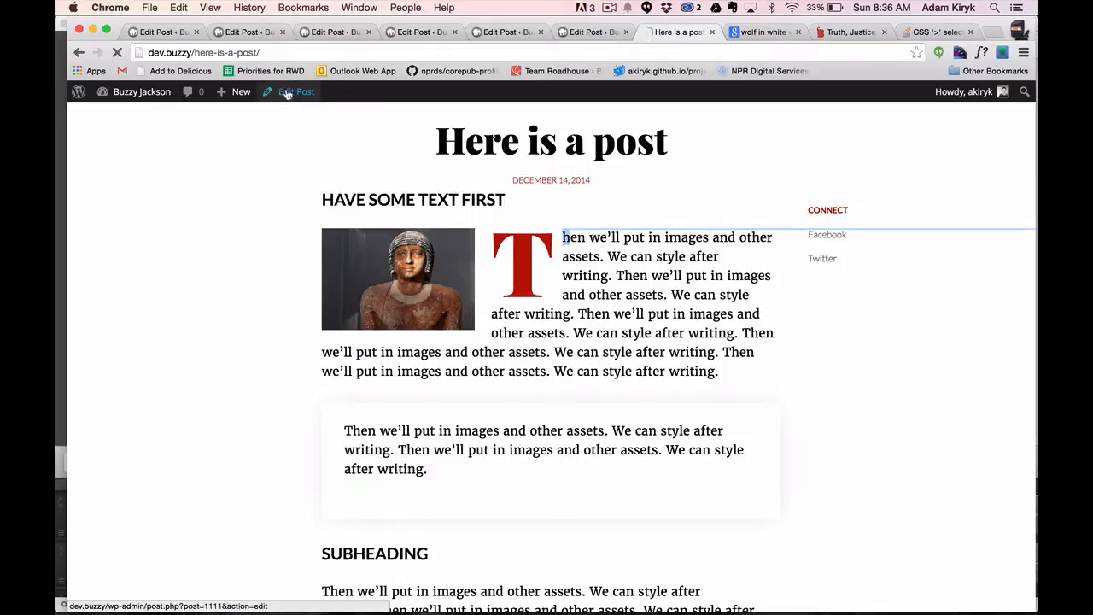
{"action": "scroll", "coordinate": [350, 307], "scroll_direction": "down", "scroll_amount": 5}
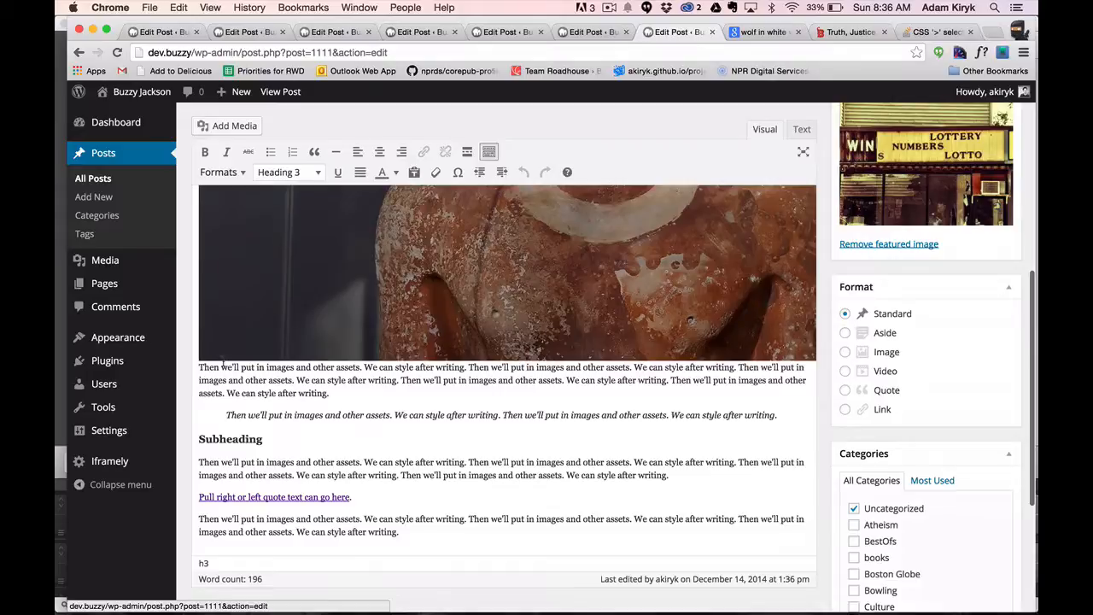
{"action": "left_click", "coordinate": [222, 362]}
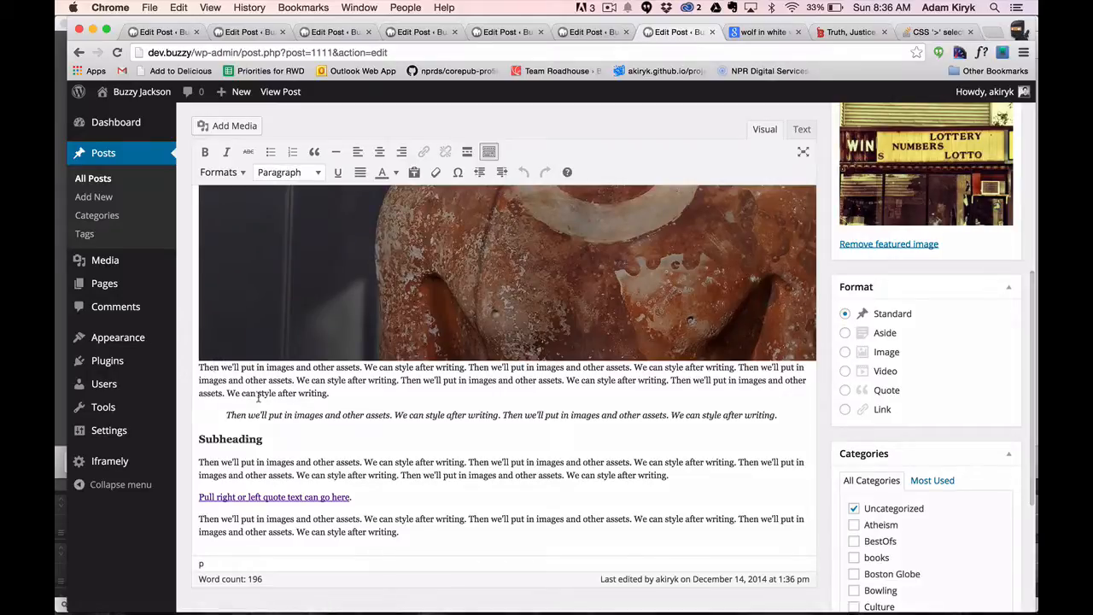
{"action": "left_click", "coordinate": [222, 172]}
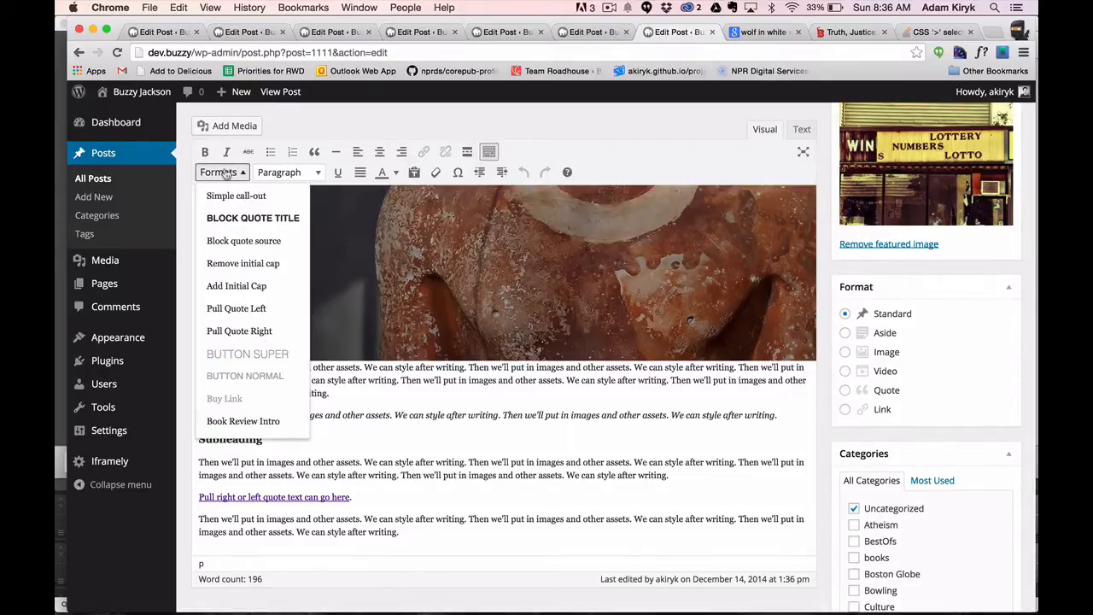
{"action": "left_click", "coordinate": [219, 264]}
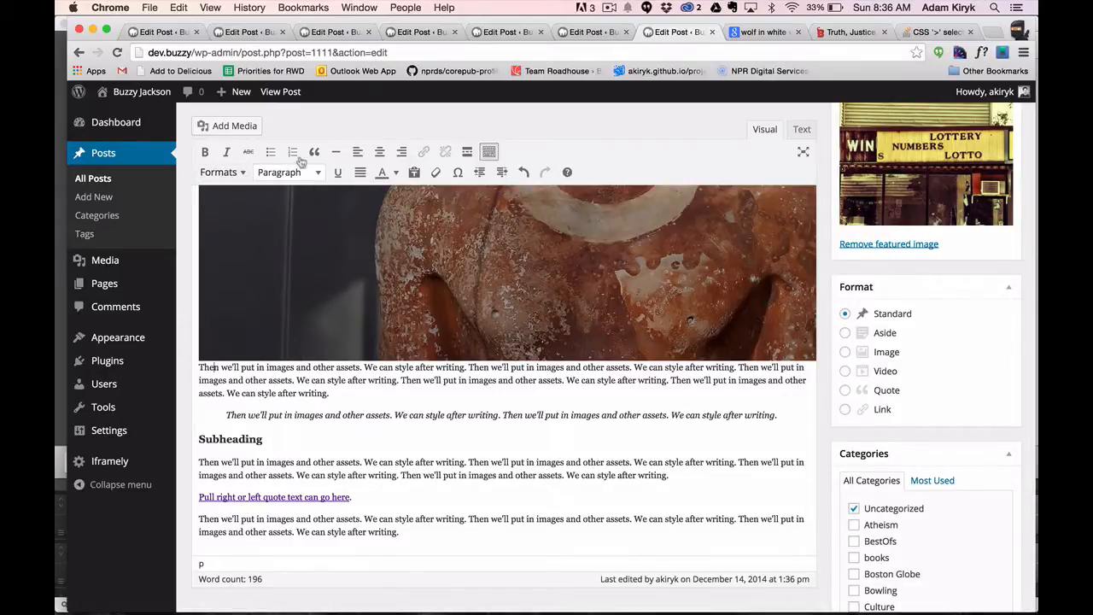
{"action": "left_click", "coordinate": [224, 175]}
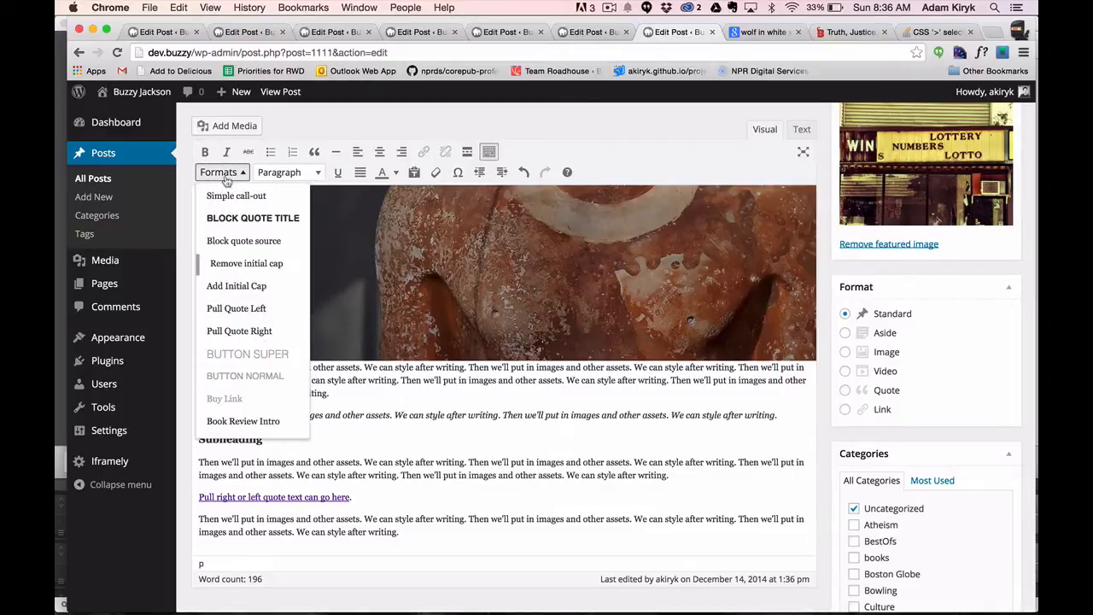
Update the post with the initial cap removed and view the published text beside the museum image.
{"action": "left_click", "coordinate": [224, 175]}
{"action": "scroll", "coordinate": [598, 299], "scroll_direction": "up", "scroll_amount": 5}
{"action": "left_click", "coordinate": [991, 325]}
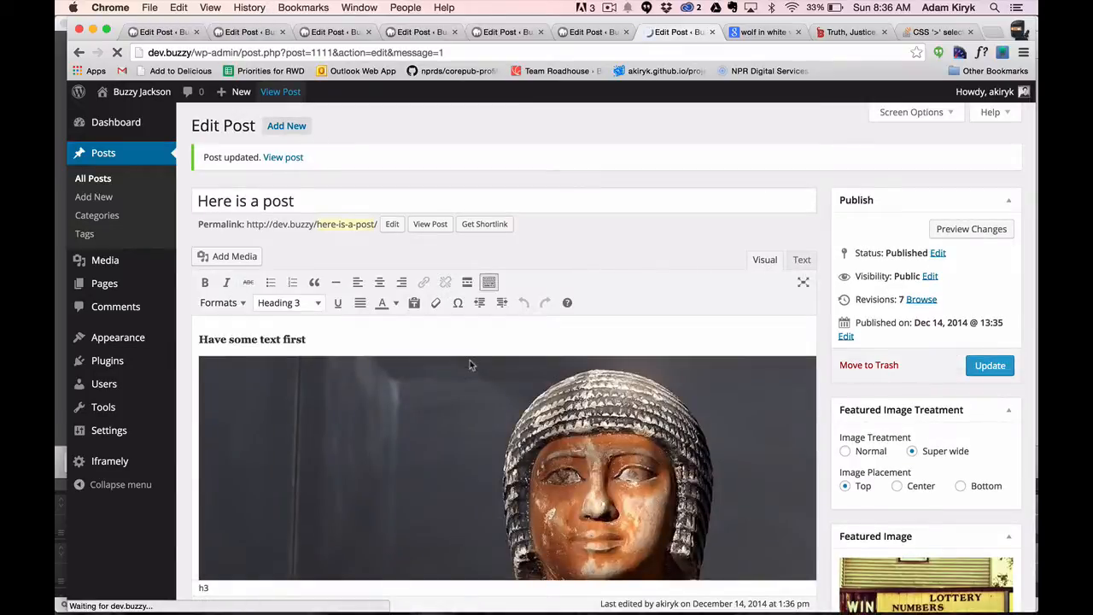
{"action": "scroll", "coordinate": [470, 366], "scroll_direction": "down", "scroll_amount": 5}
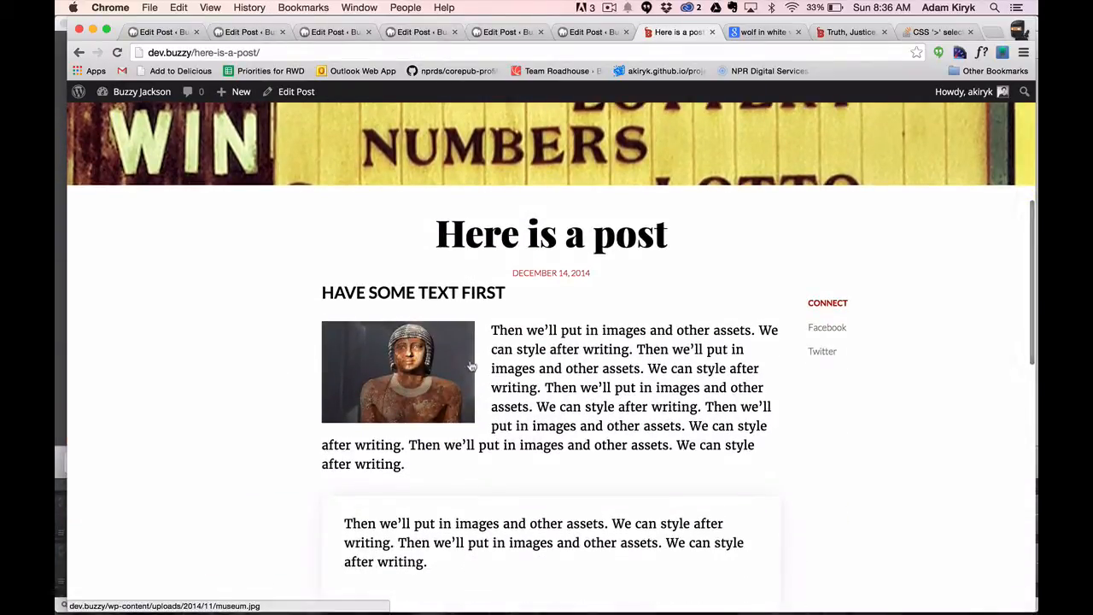
{"action": "scroll", "coordinate": [471, 365], "scroll_direction": "down", "scroll_amount": 4}
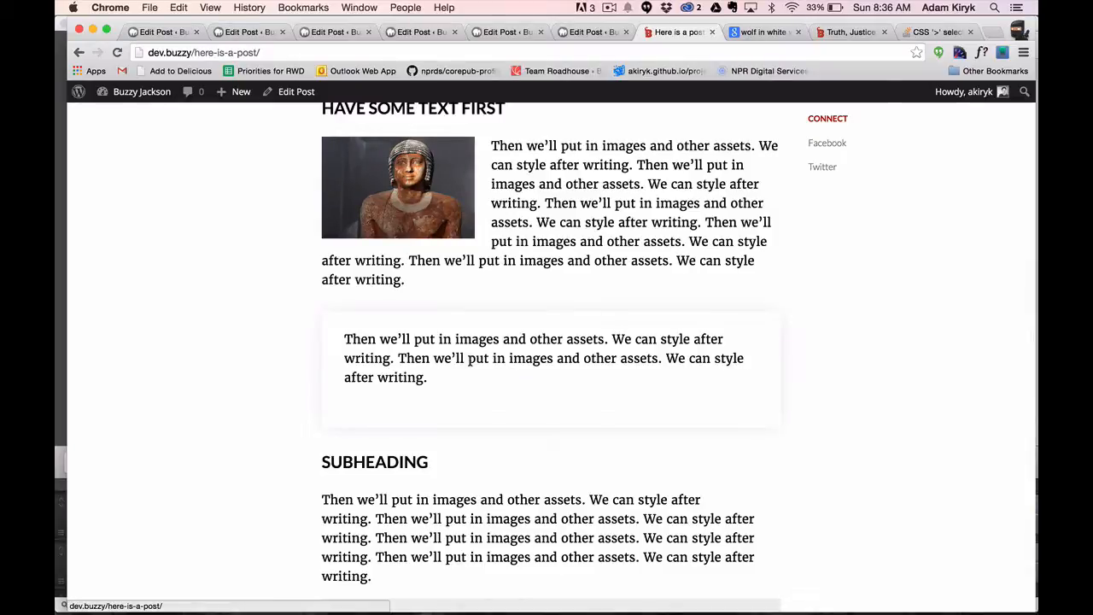
Reopen the post for editing and place the cursor at the end of the block quote text.
{"action": "left_click", "coordinate": [283, 94]}
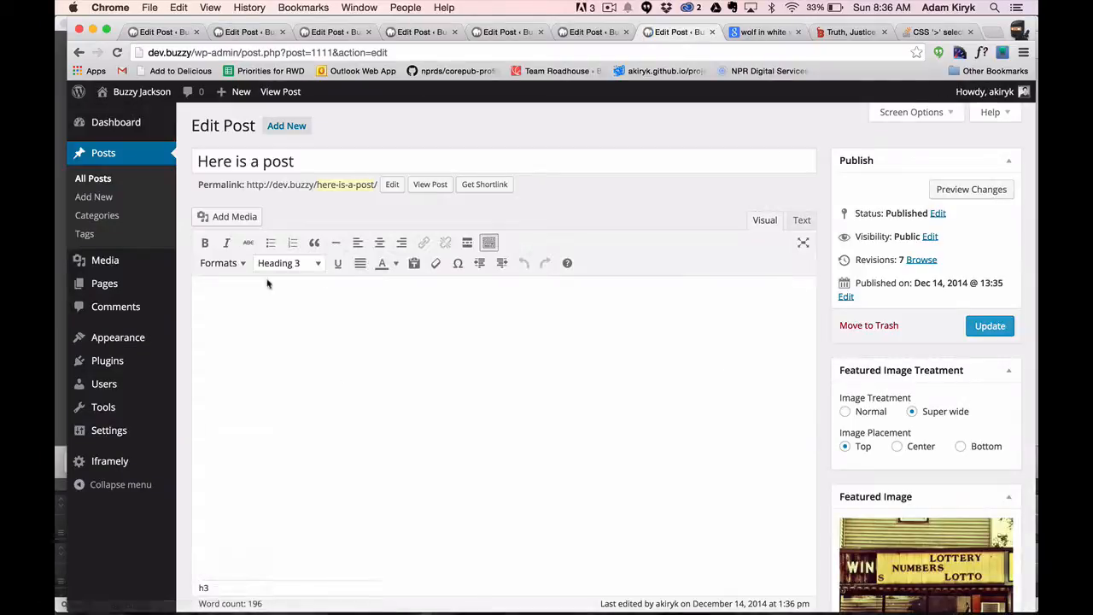
{"action": "scroll", "coordinate": [307, 358], "scroll_direction": "down", "scroll_amount": 3}
{"action": "scroll", "coordinate": [309, 358], "scroll_direction": "down", "scroll_amount": 3}
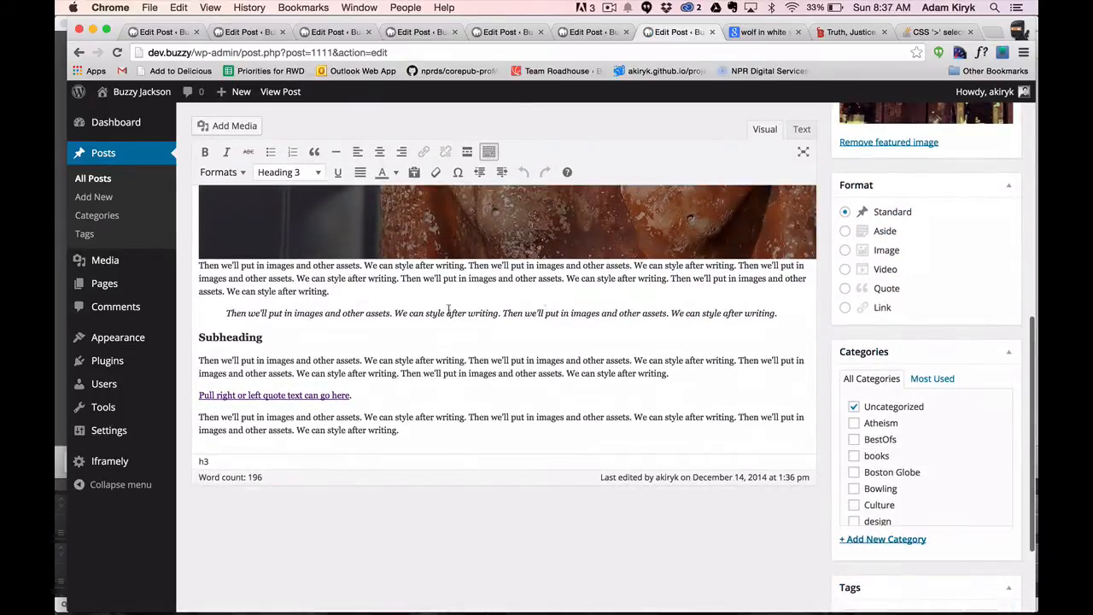
{"action": "left_click", "coordinate": [780, 312]}
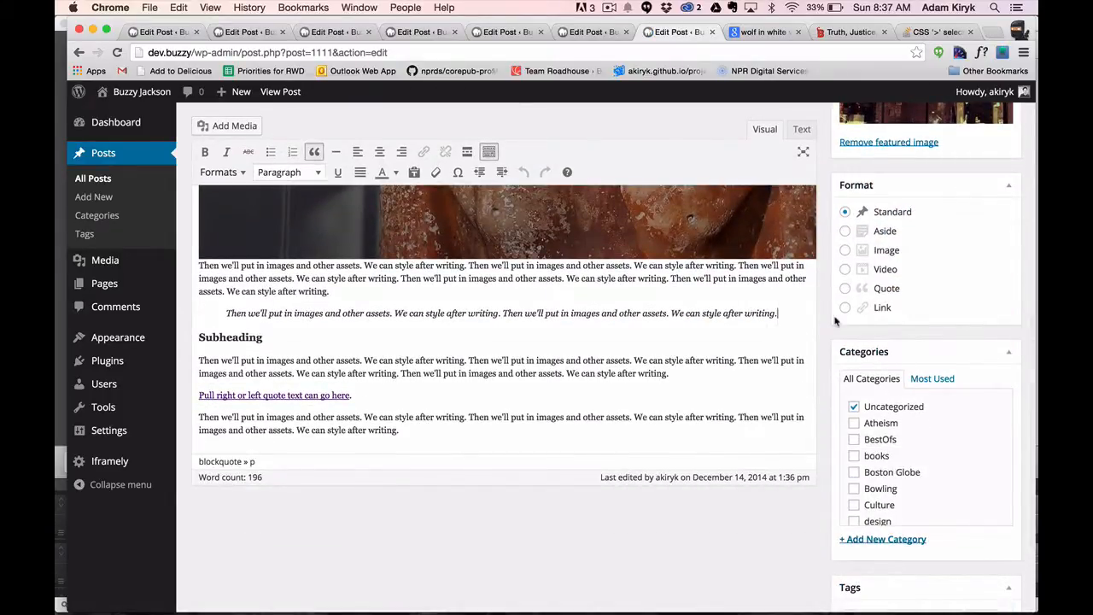
{"action": "key", "text": "Return"}
{"action": "type", "text": "S"}
{"action": "key", "text": "BackSpace"}
{"action": "key", "text": "BackSpace"}
{"action": "key", "text": "Return"}
{"action": "type", "text": "—"}
{"action": "key", "text": "BackSpace"}
{"action": "key", "text": "BackSpace"}
{"action": "key", "text": "BackSpace"}
Insert a line break within the block quote paragraph and add the attribution "— Says Name of Person".
{"action": "key", "text": "shift+Return"}
{"action": "type", "text": "— Says Name of Pers"}
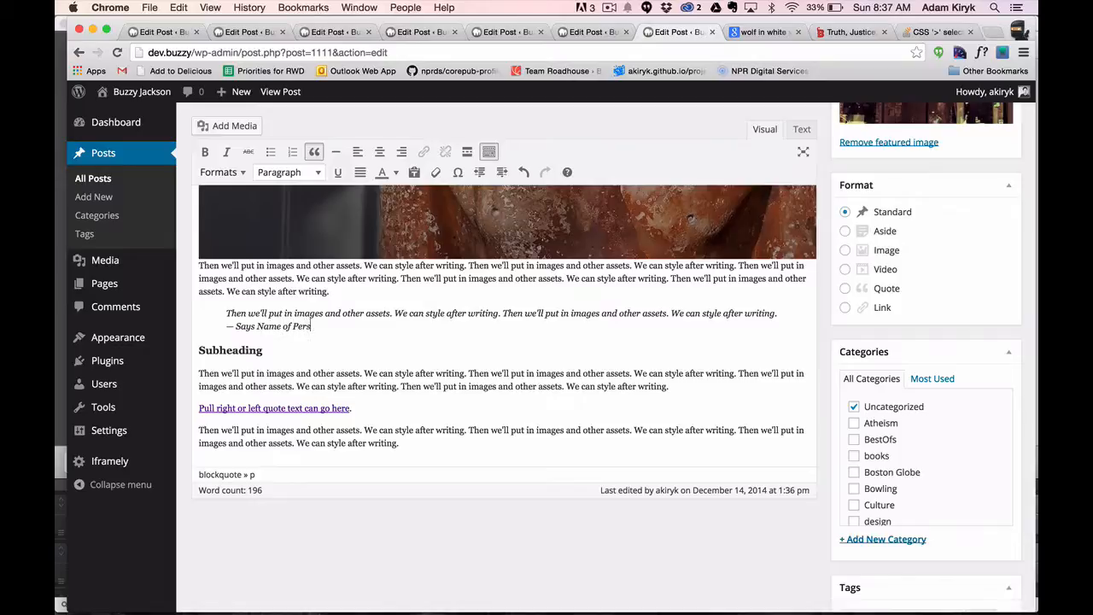
{"action": "type", "text": "on"}
Apply the "Block quote source" format to the whole "— Says Name of Person" line.
{"action": "key", "text": "alt+shift+Left"}
{"action": "key", "text": "alt+shift+Left"}
{"action": "key", "text": "alt+shift+Left"}
{"action": "key", "text": "alt+shift+Left"}
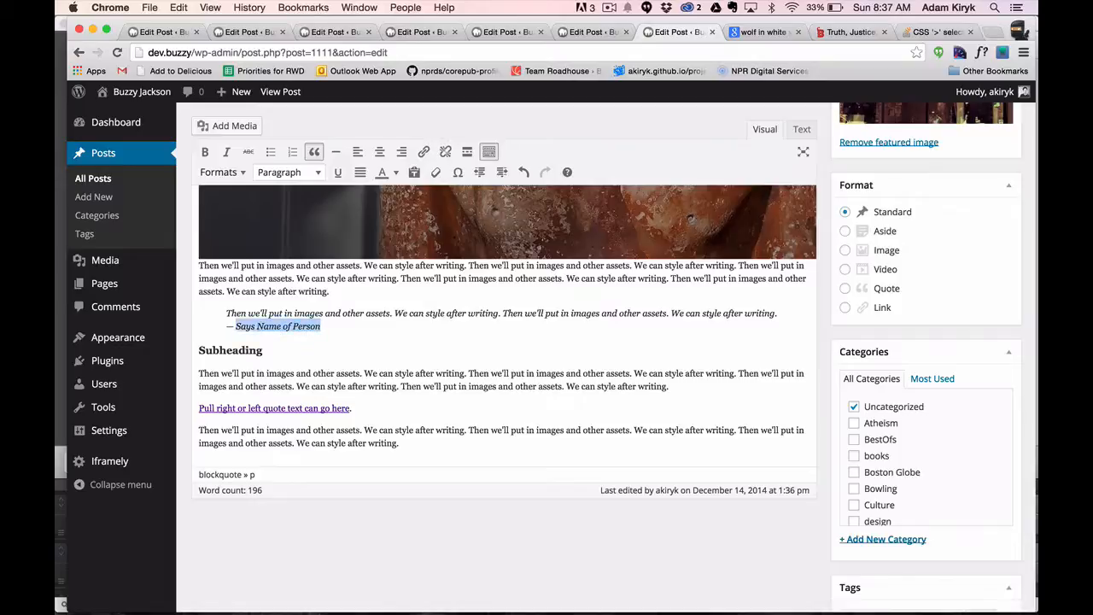
{"action": "left_click", "coordinate": [222, 172]}
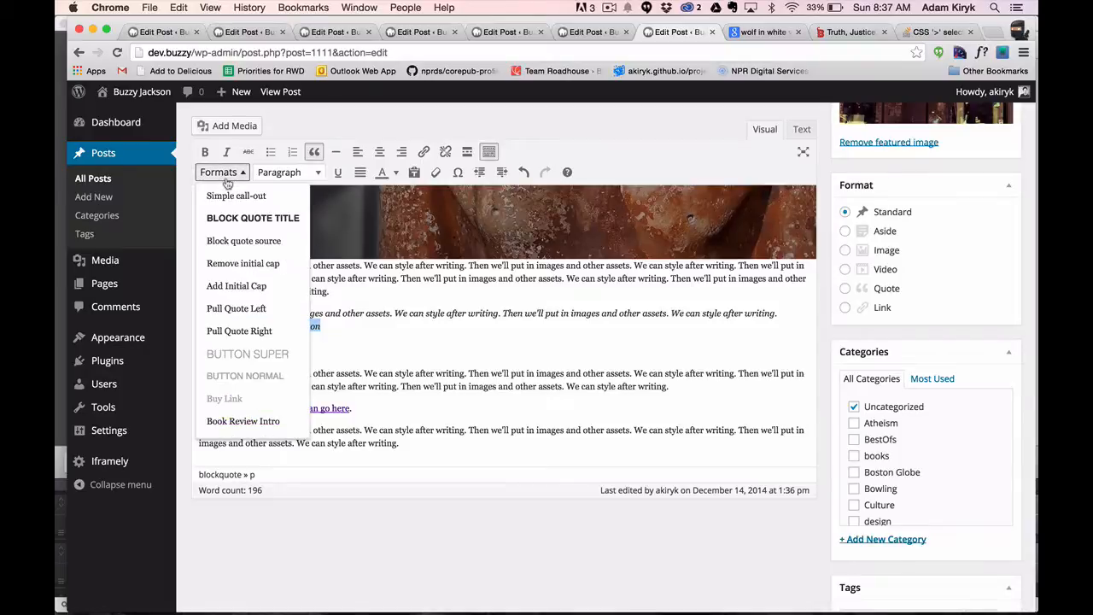
{"action": "left_click", "coordinate": [242, 241]}
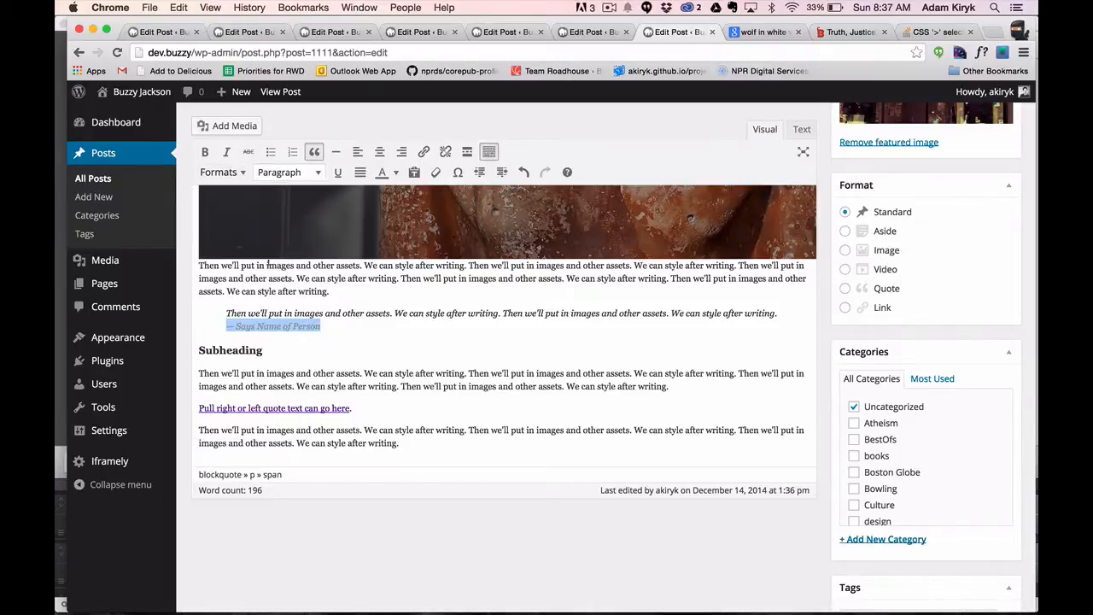
Update the post and view the published block quote to examine its attribution line.
{"action": "scroll", "coordinate": [736, 340], "scroll_direction": "up", "scroll_amount": 5}
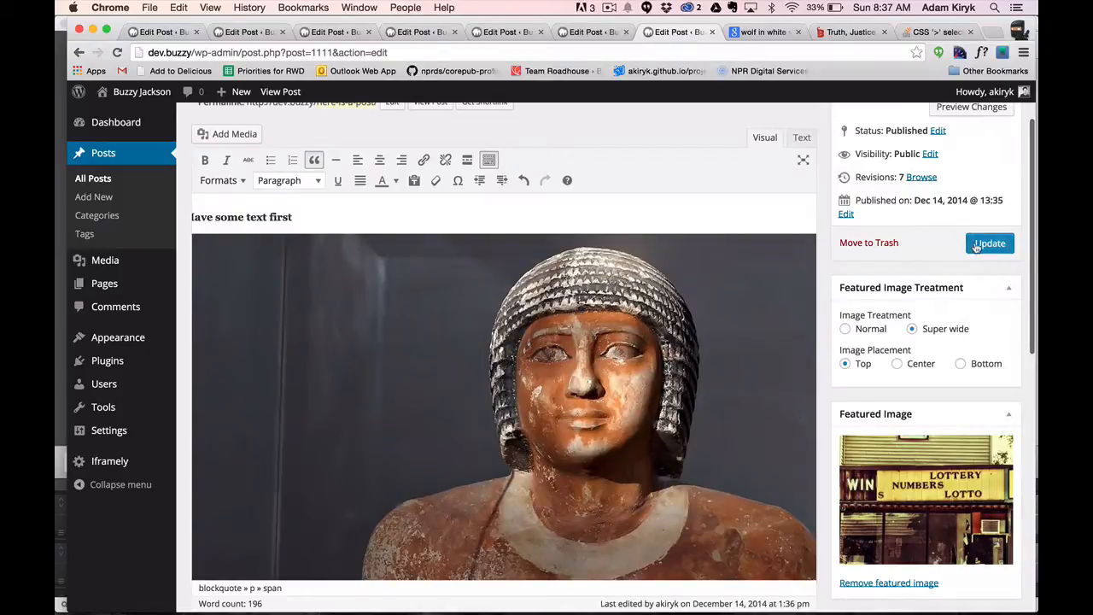
{"action": "left_click", "coordinate": [988, 245]}
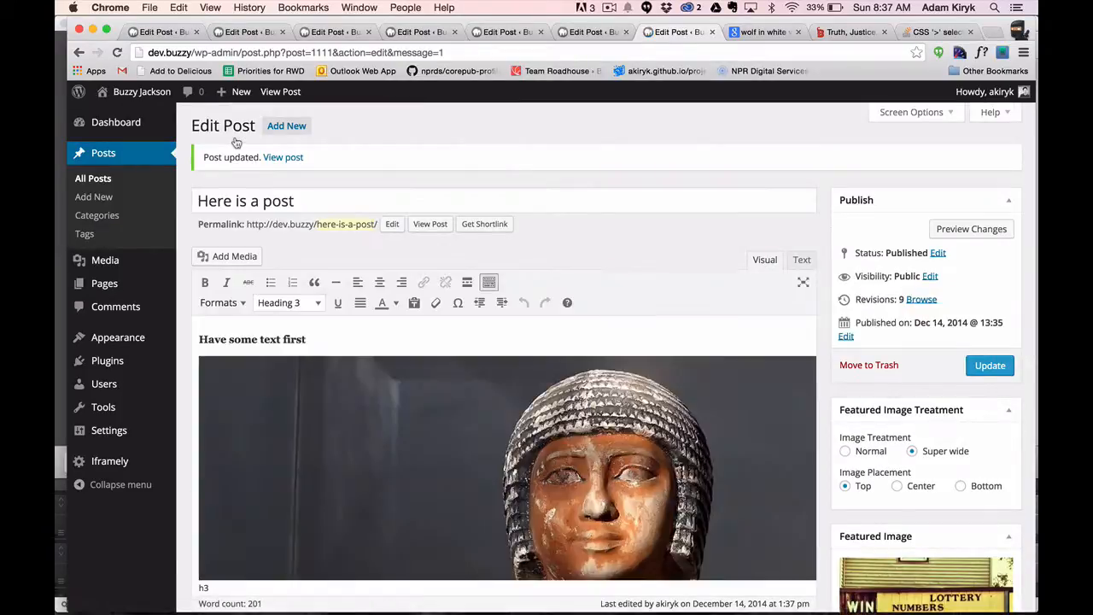
{"action": "left_click", "coordinate": [280, 91]}
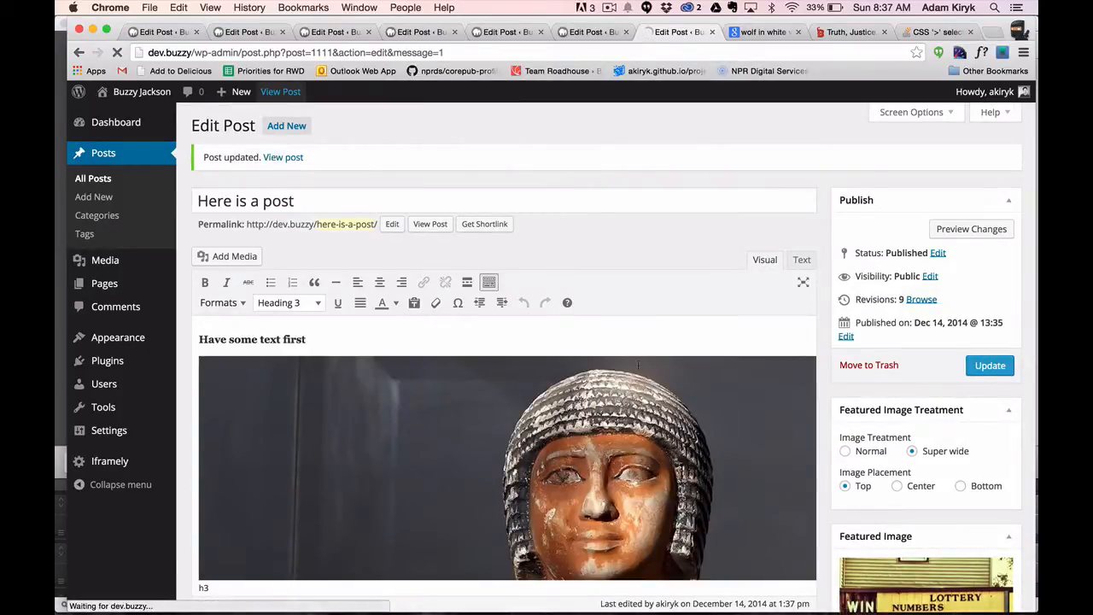
{"action": "scroll", "coordinate": [638, 370], "scroll_direction": "down", "scroll_amount": 10}
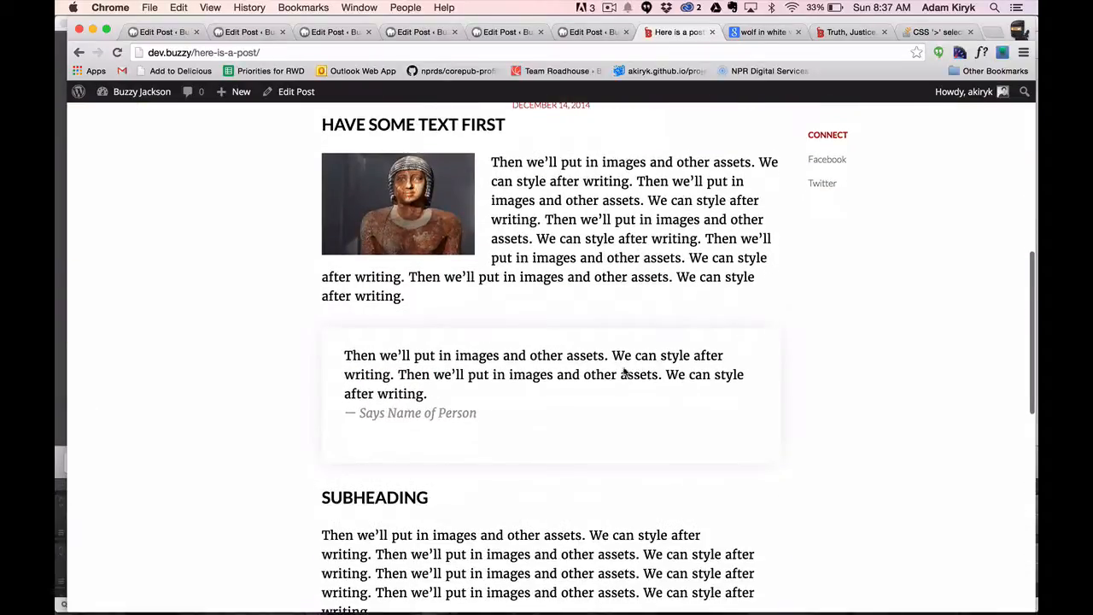
{"action": "left_click_drag", "start_coordinate": [487, 415], "coordinate": [362, 414]}
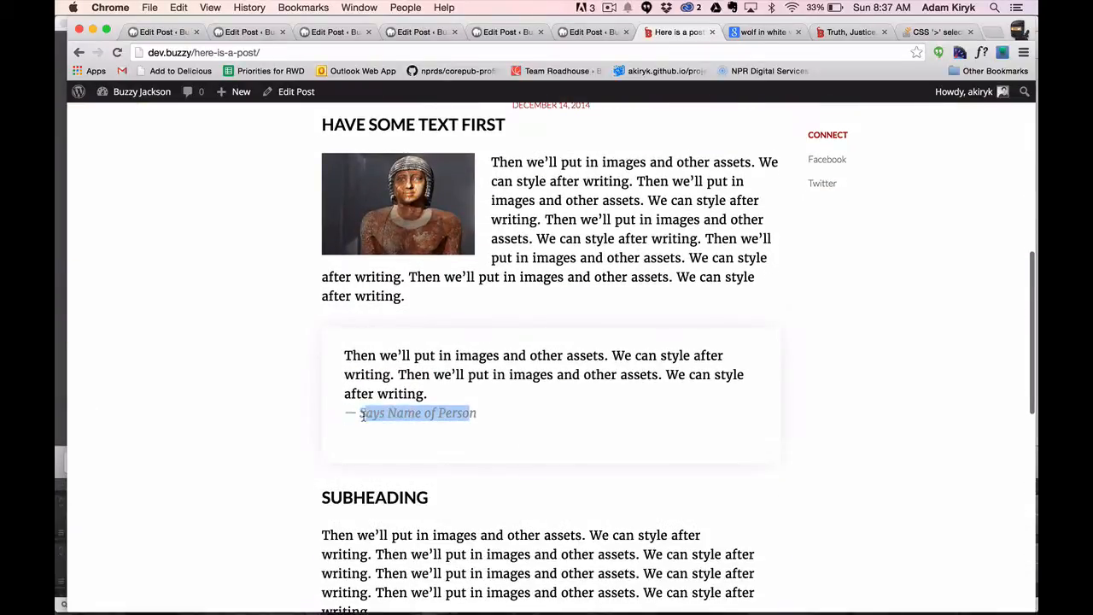
{"action": "left_click", "coordinate": [362, 416]}
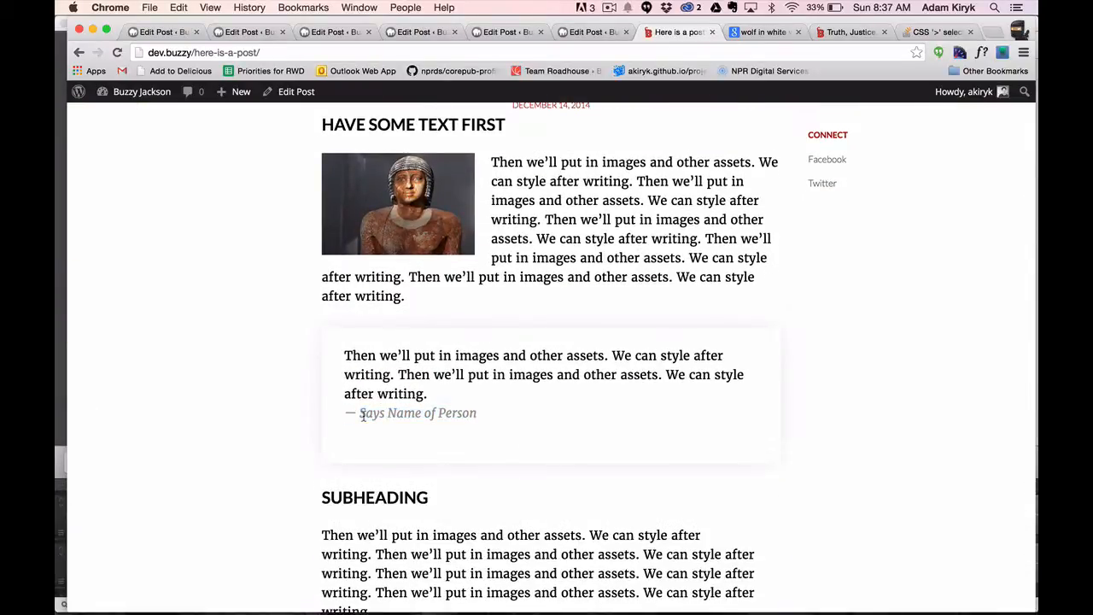
Reopen the post for editing and remove the line break and final period before the attribution, leaving it directly after "writing".
{"action": "left_click", "coordinate": [290, 91]}
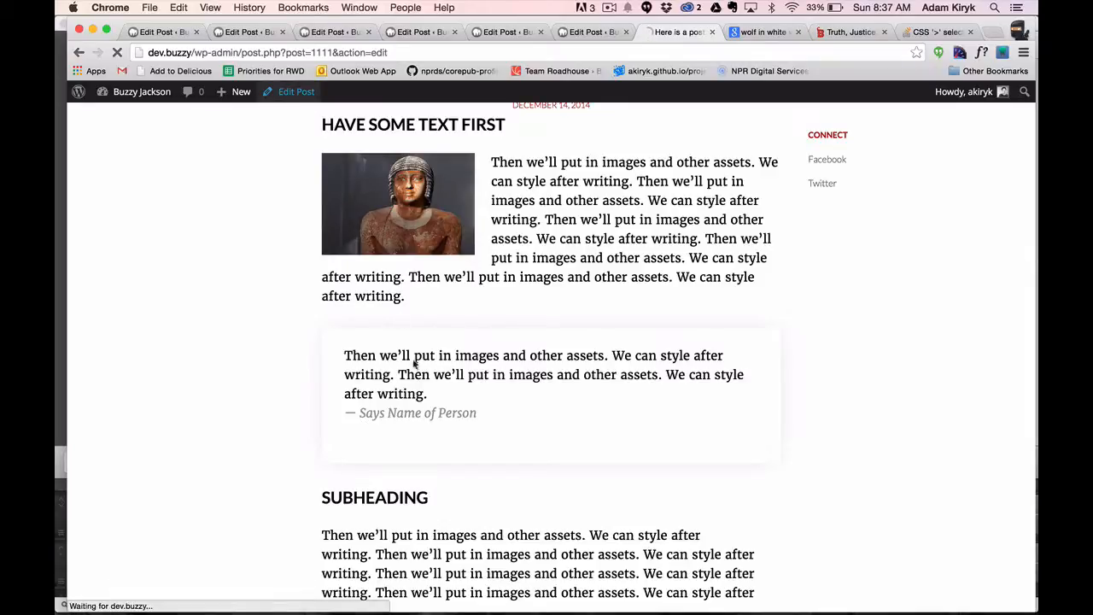
{"action": "scroll", "coordinate": [390, 386], "scroll_direction": "down", "scroll_amount": 5}
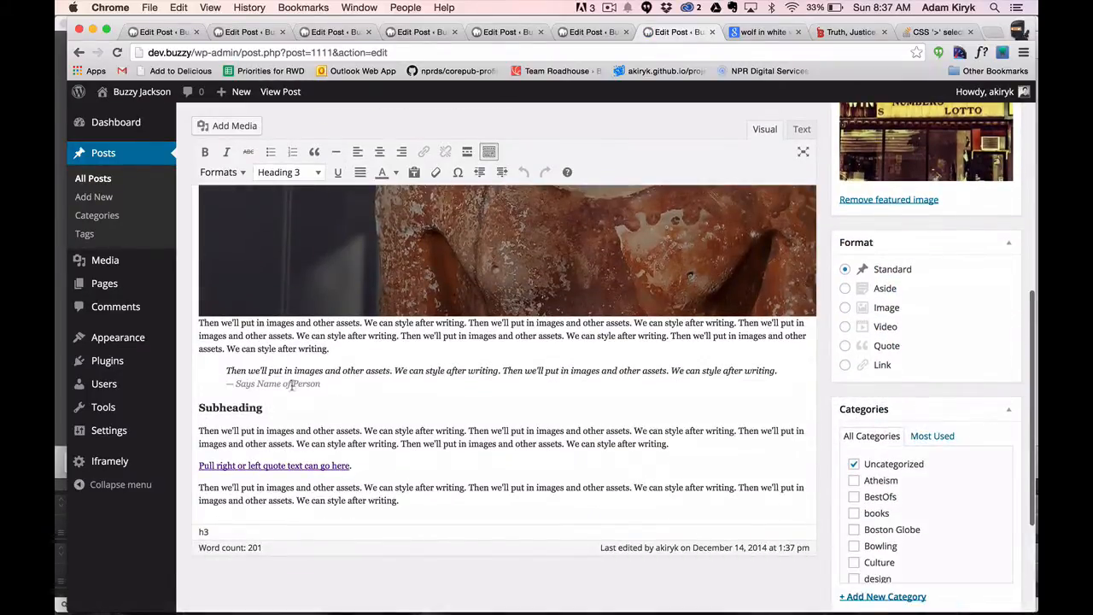
{"action": "left_click", "coordinate": [232, 383]}
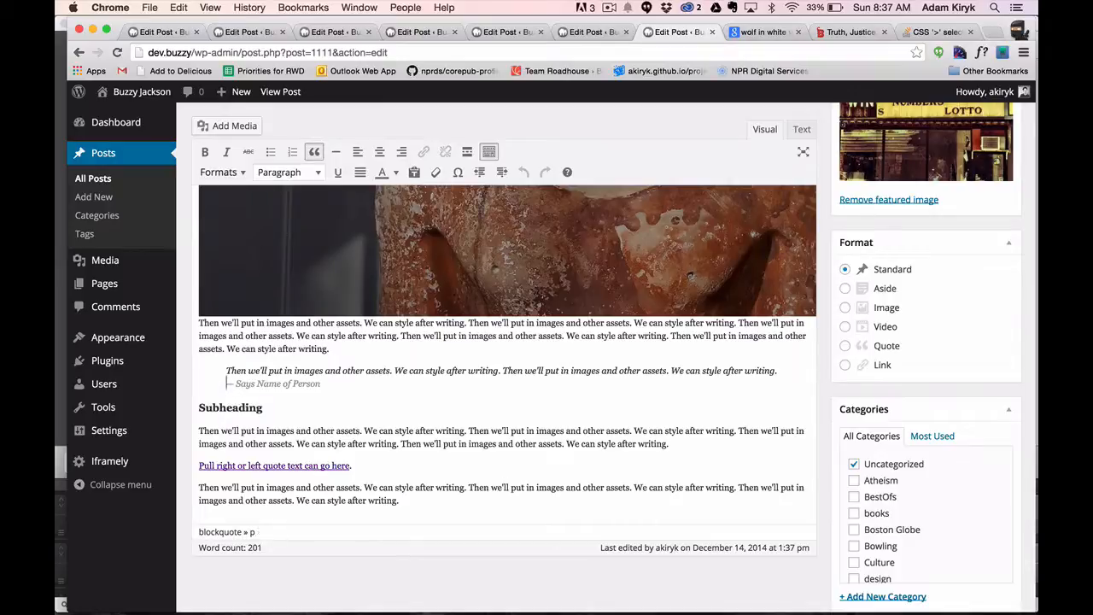
{"action": "key", "text": "BackSpace"}
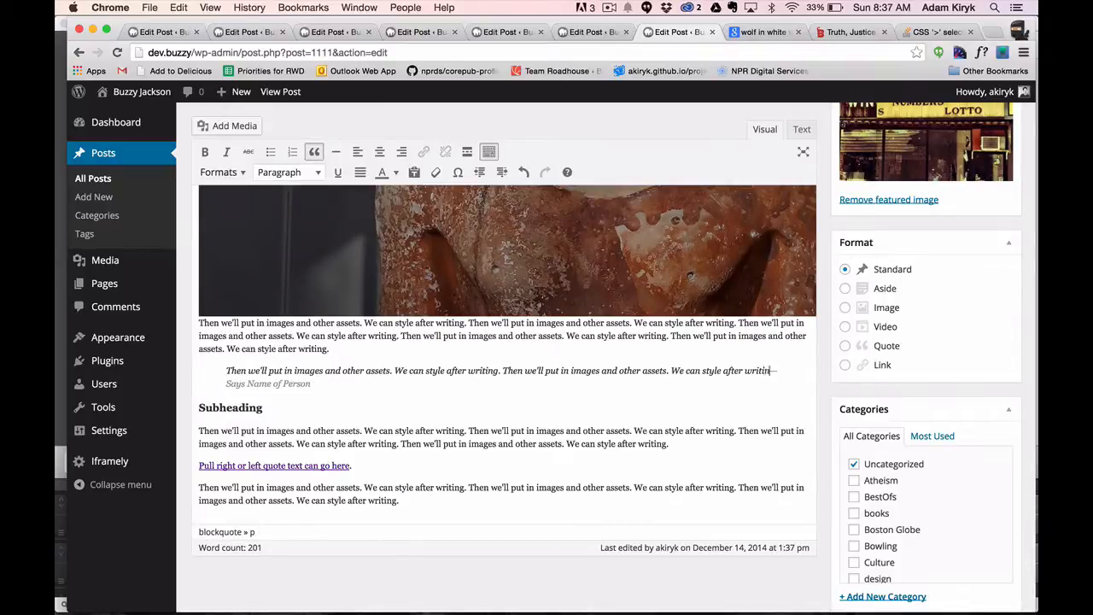
{"action": "type", "text": "g"}
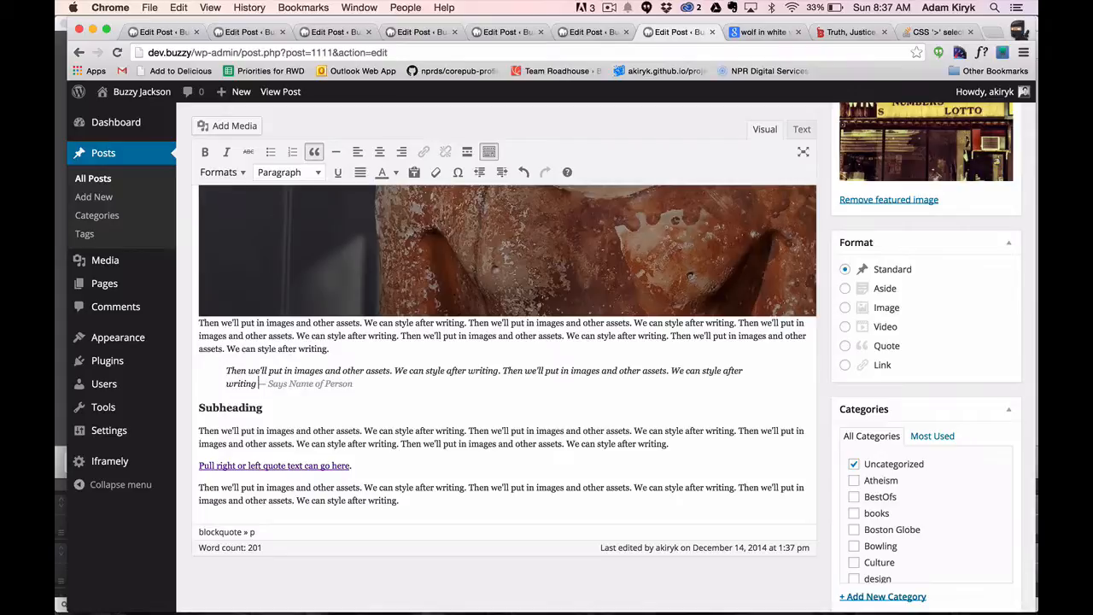
Update the post and view how the published block quote places the attribution without the manual line break.
{"action": "scroll", "coordinate": [504, 359], "scroll_direction": "up", "scroll_amount": 5}
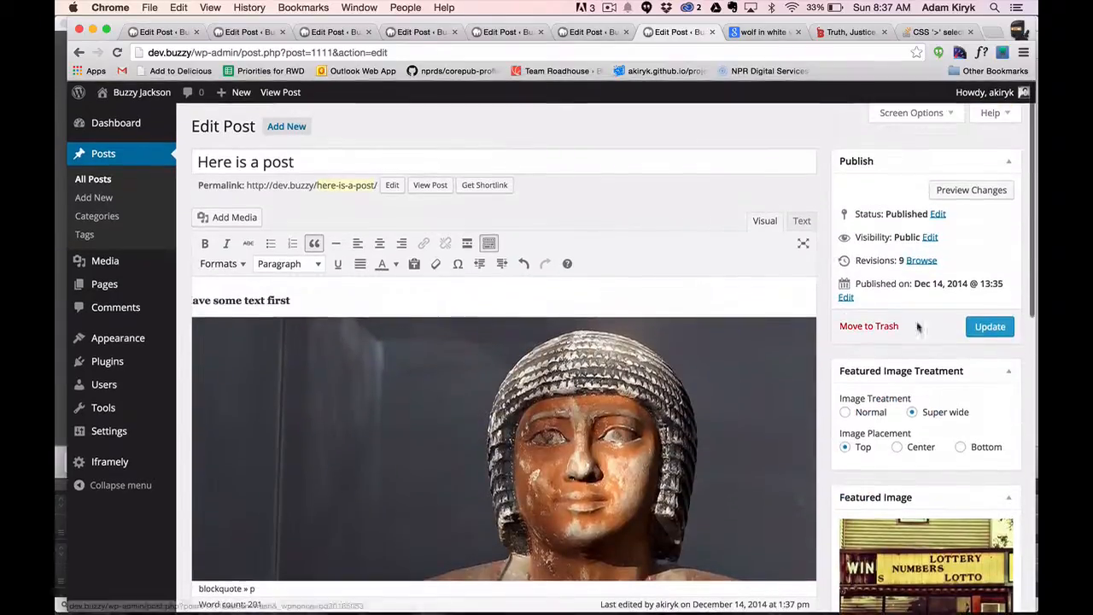
{"action": "left_click", "coordinate": [990, 325]}
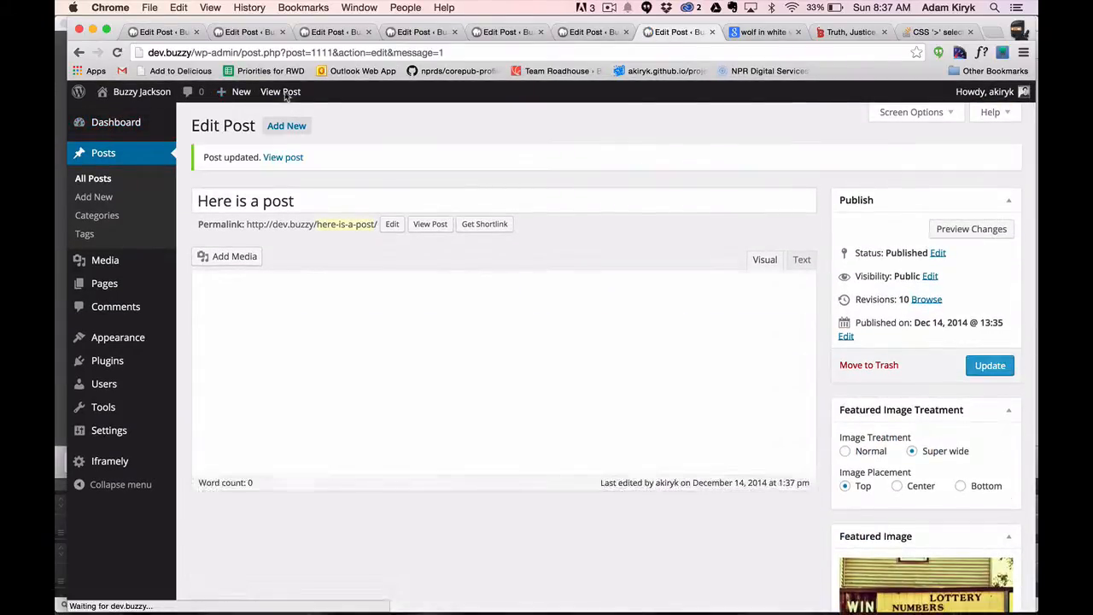
{"action": "scroll", "coordinate": [484, 450], "scroll_direction": "down", "scroll_amount": 10}
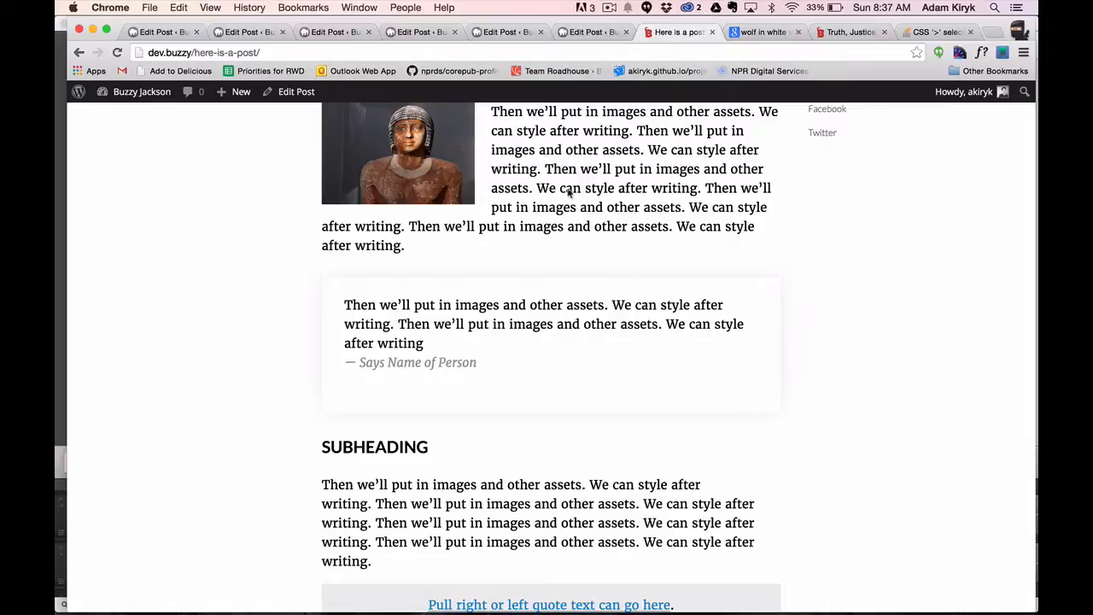
{"action": "left_click", "coordinate": [607, 6]}
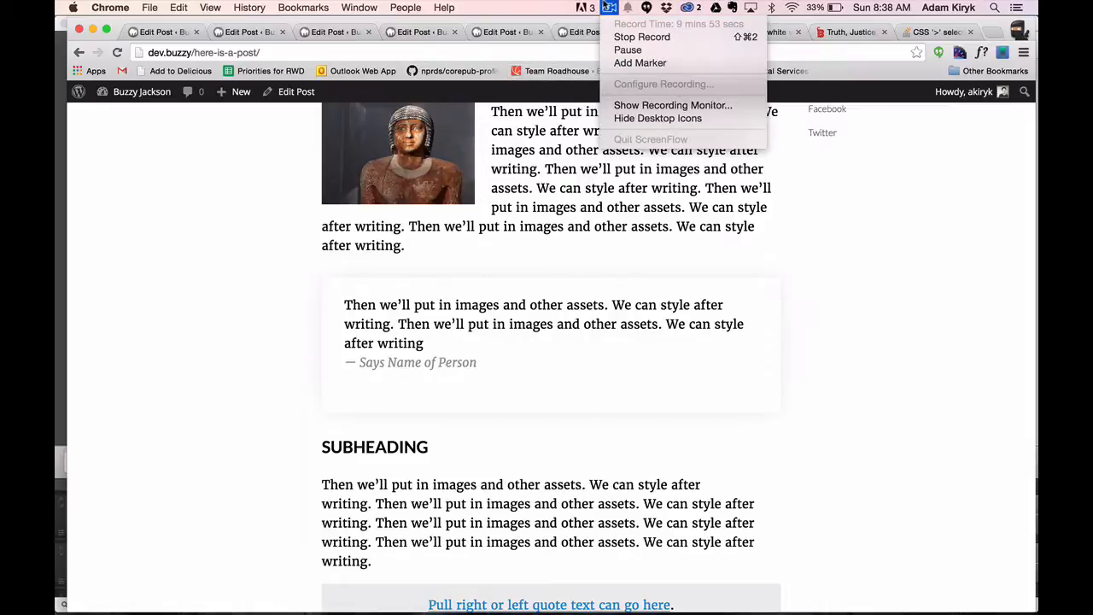